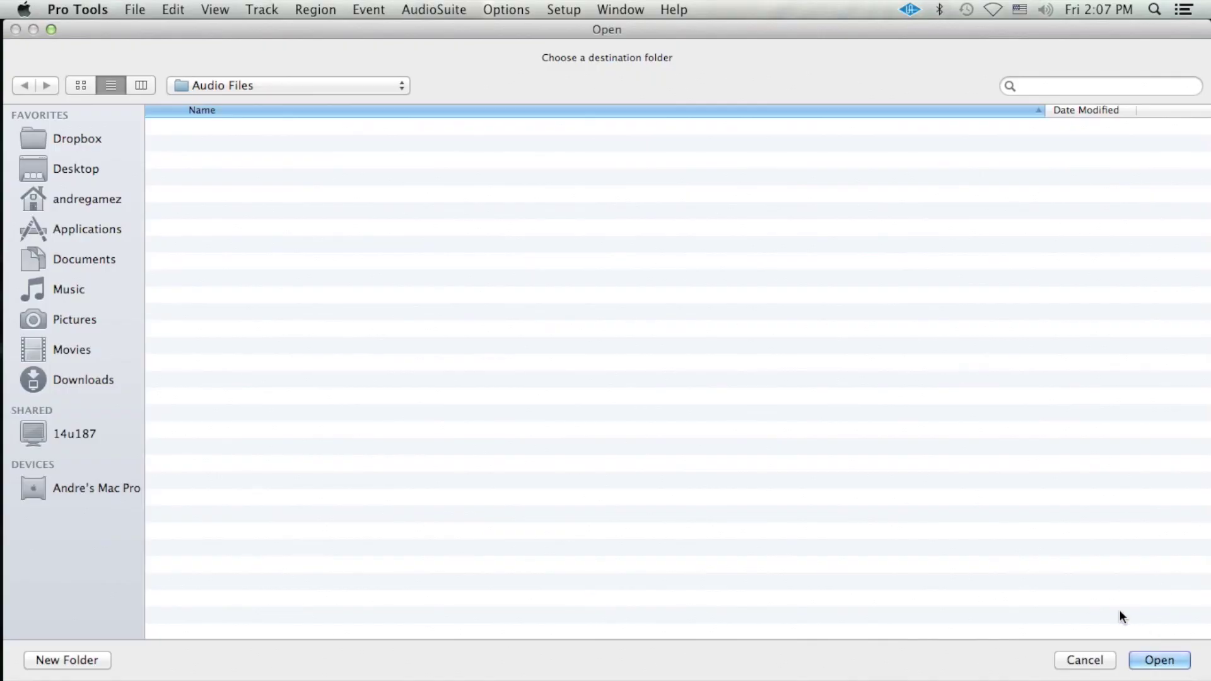
Step: Import the Together (Unmastered) audio into a new track with Audio Files as the destination folder, and enlarge the track's height
click(1154, 659)
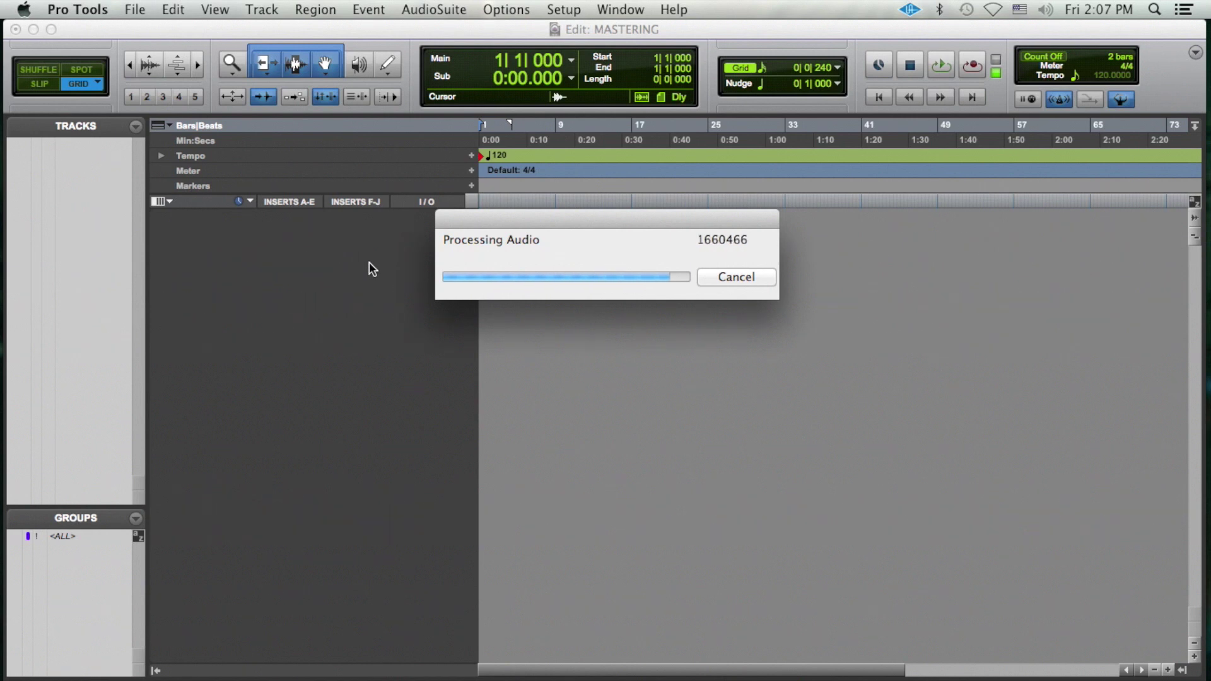
key(Return)
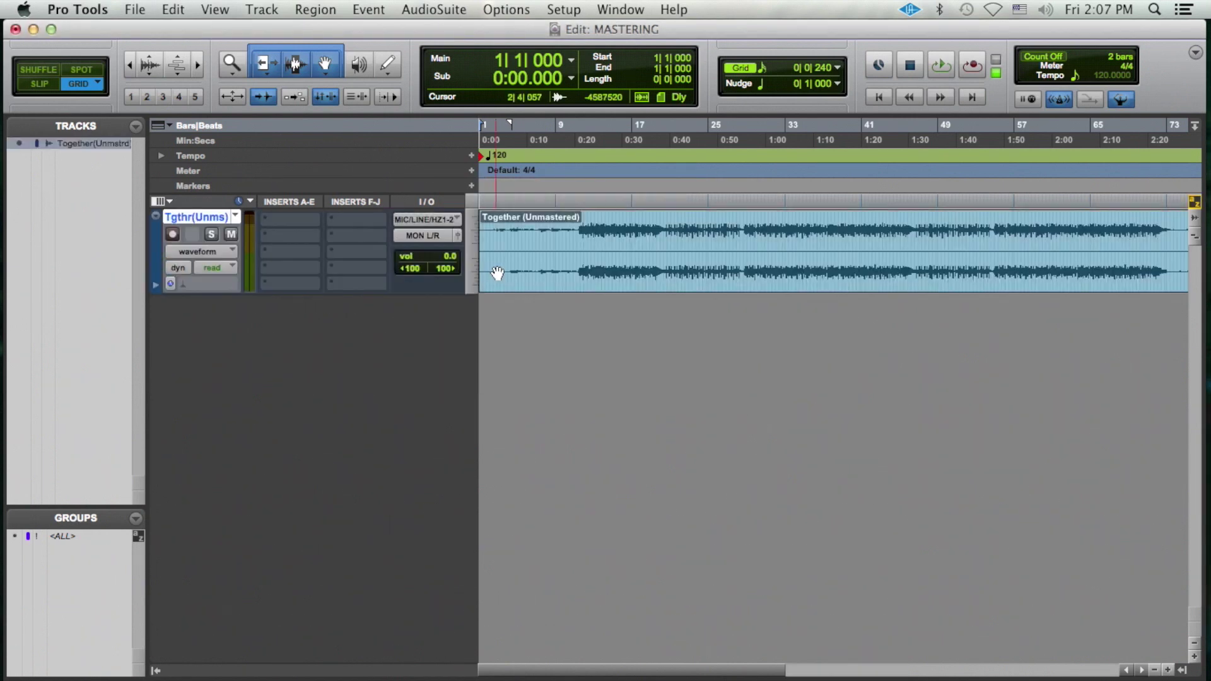
click(472, 252)
click(514, 274)
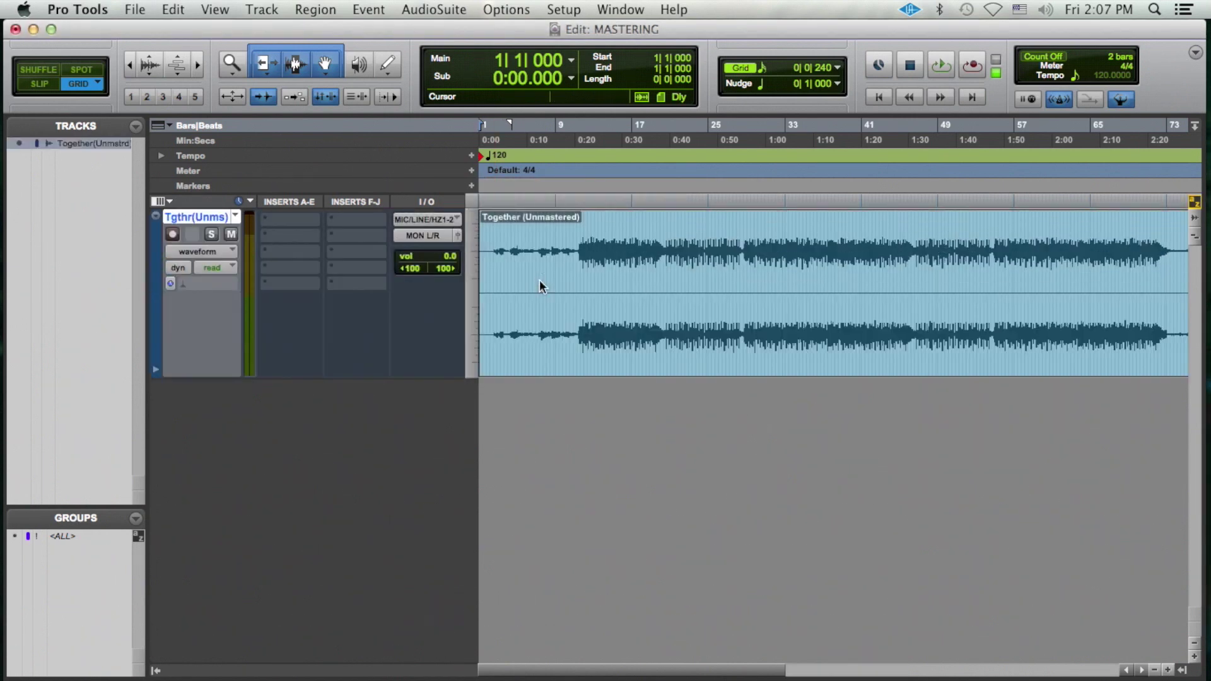
Step: Magnify the waveform display and select the song passage from 20|4|480 to 46|3|000
key(super+bracketleft)
key(super+alt+bracketright)
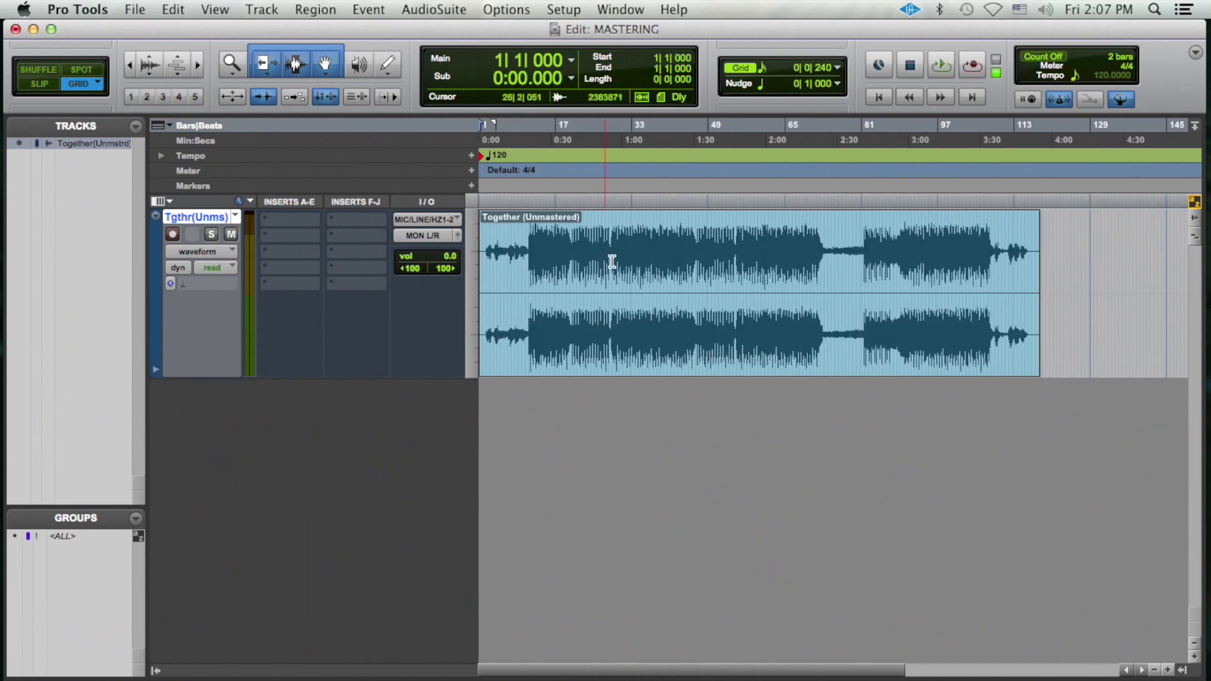
drag(573, 261, 696, 261)
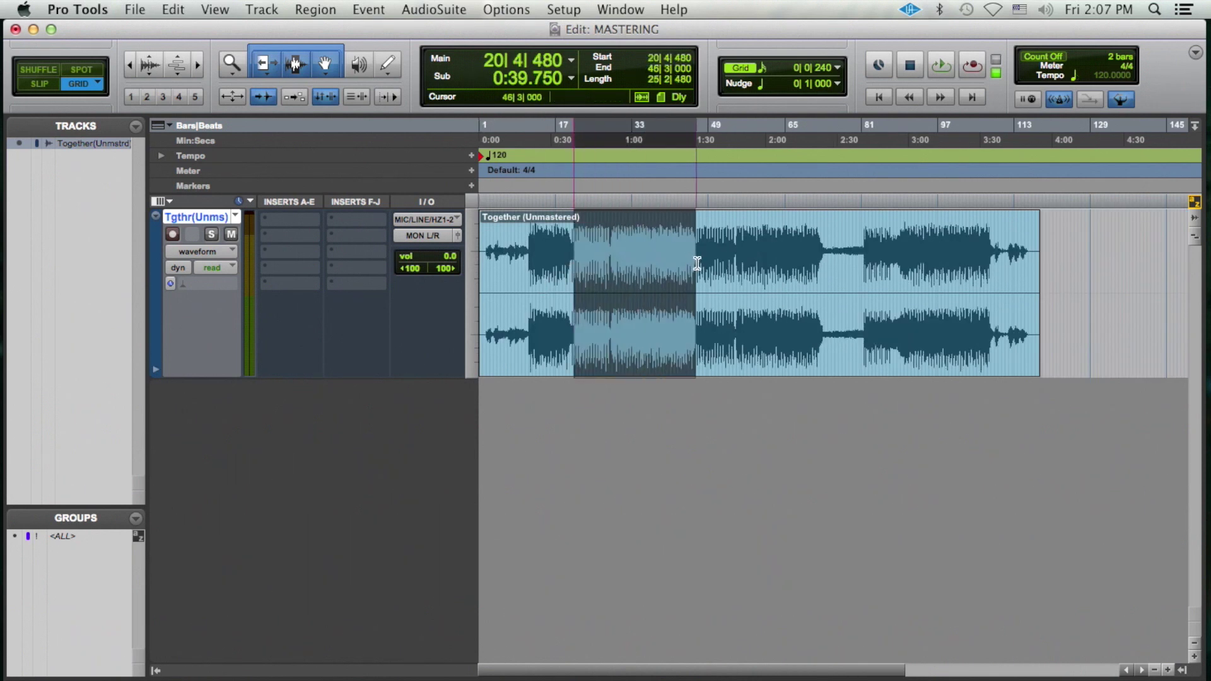
Step: Insert the EQ 3 7-Band plug-in in the track's first insert slot and move its window clear of the lower workspace
click(290, 219)
click(301, 243)
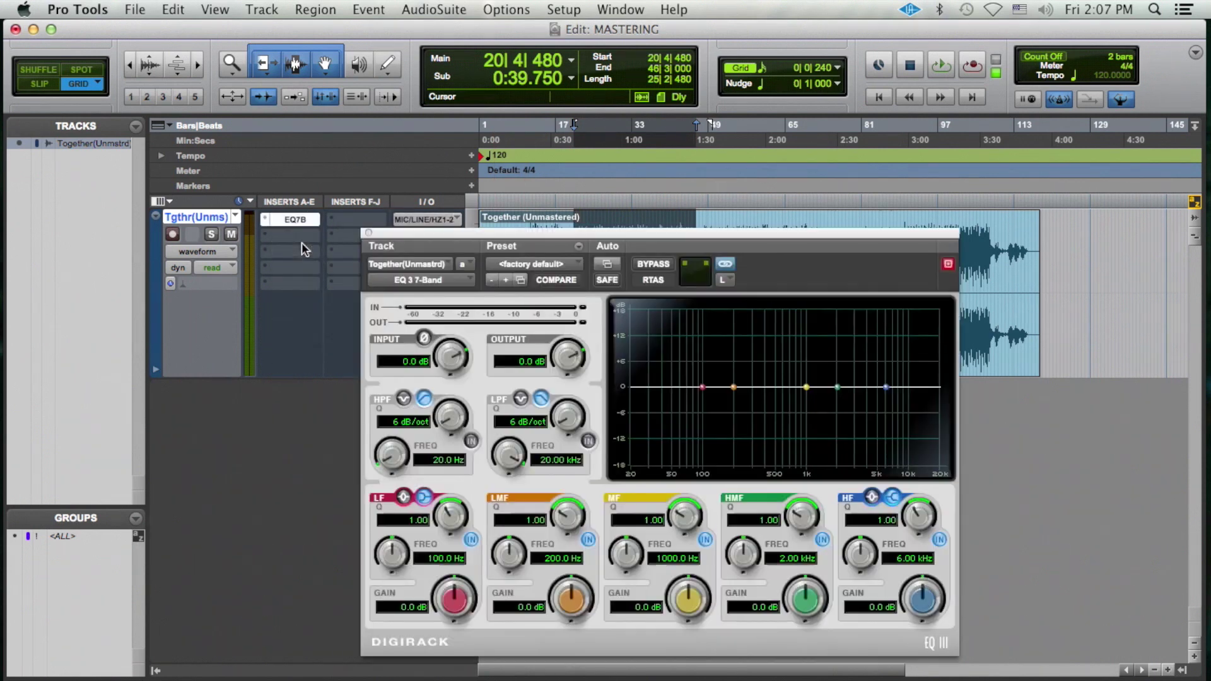
drag(525, 232, 573, 41)
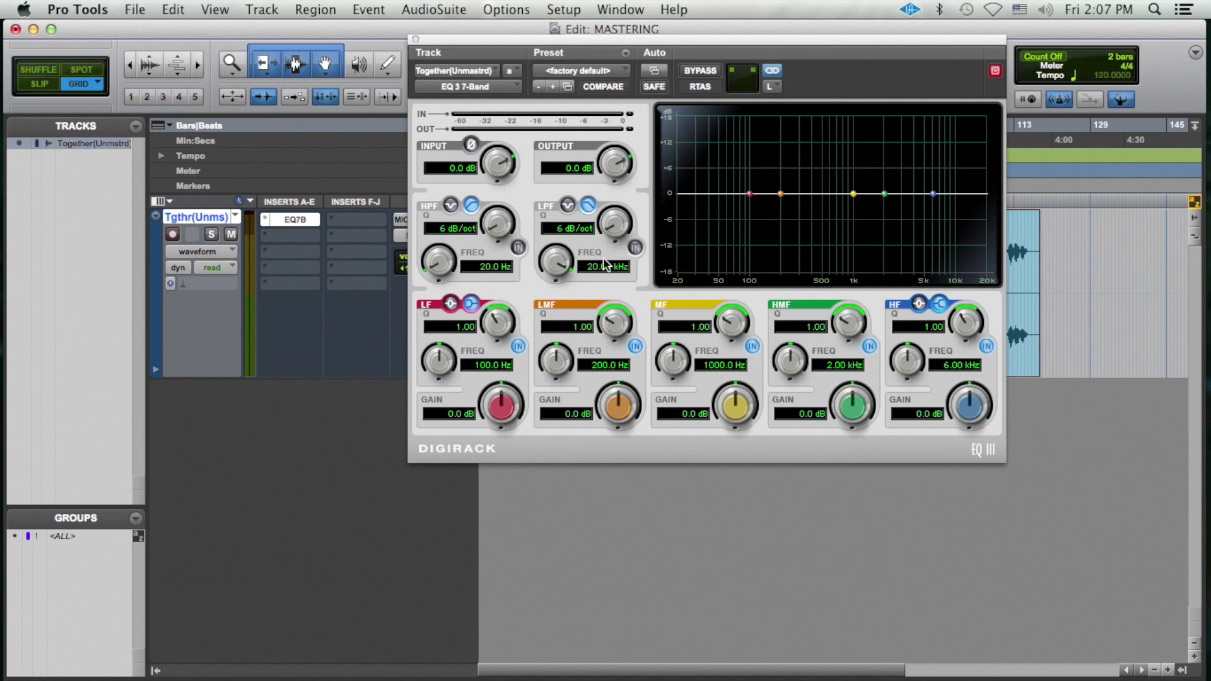
Step: Enable the EQ's high-pass filter at 30 Hz with 24 dB/oct and its low-pass filter with 24 dB/oct
click(517, 247)
drag(499, 222, 680, 232)
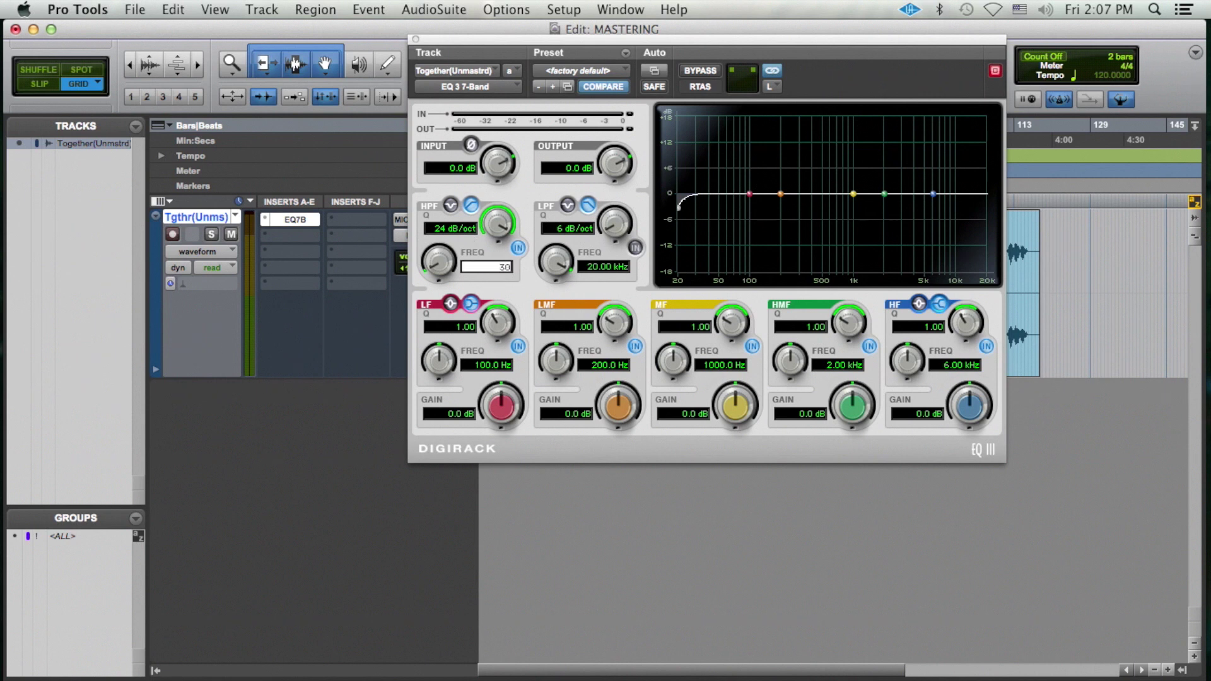
drag(474, 236, 461, 231)
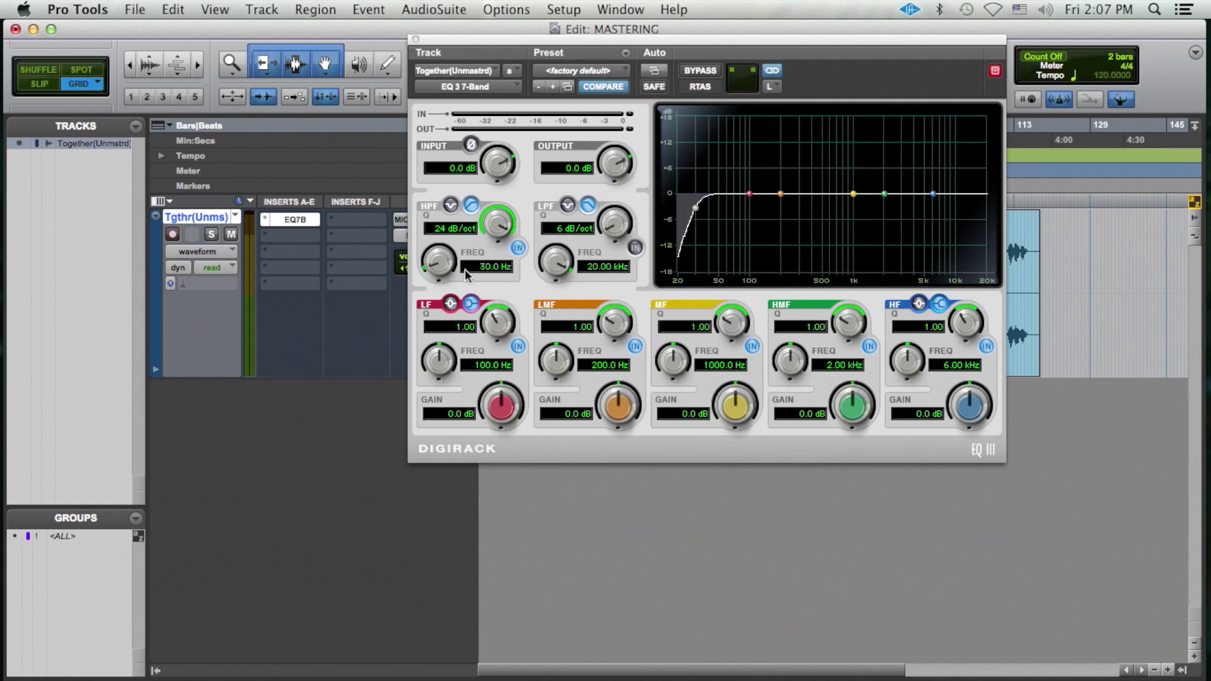
click(635, 247)
drag(628, 221, 664, 155)
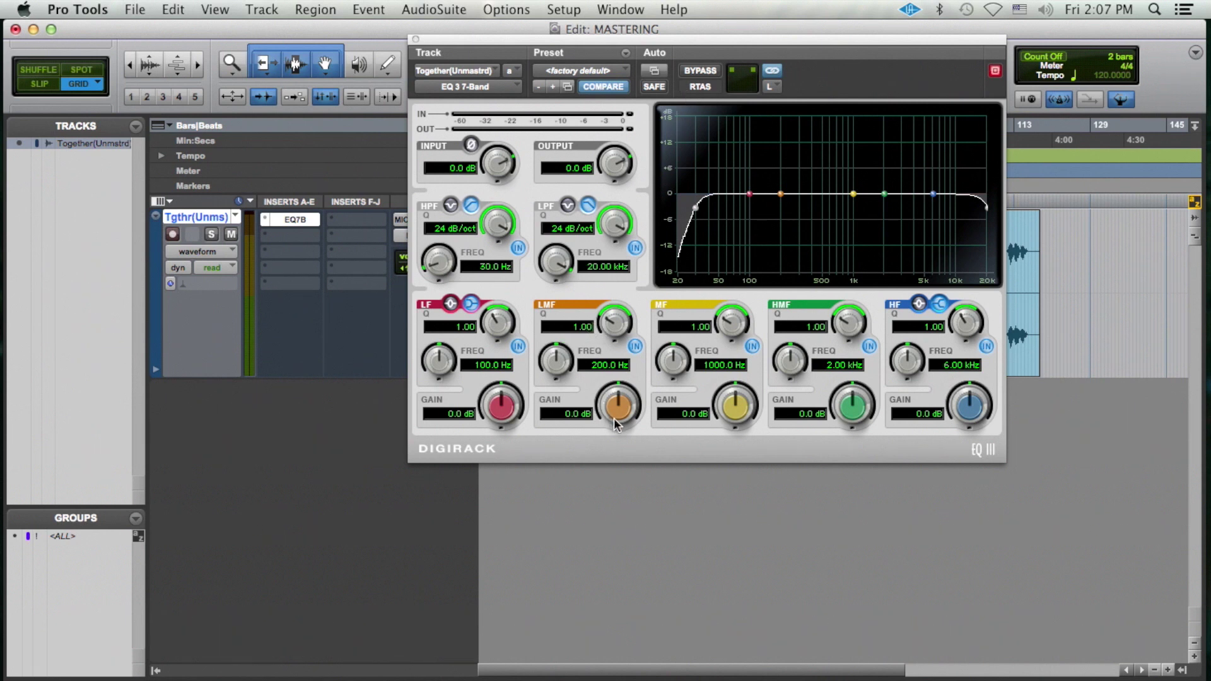
Step: Sweep the LMF band to 231.1 Hz during playback with 18 dB gain and Q 10, and set the MF band's Q to 10
drag(616, 424, 646, 202)
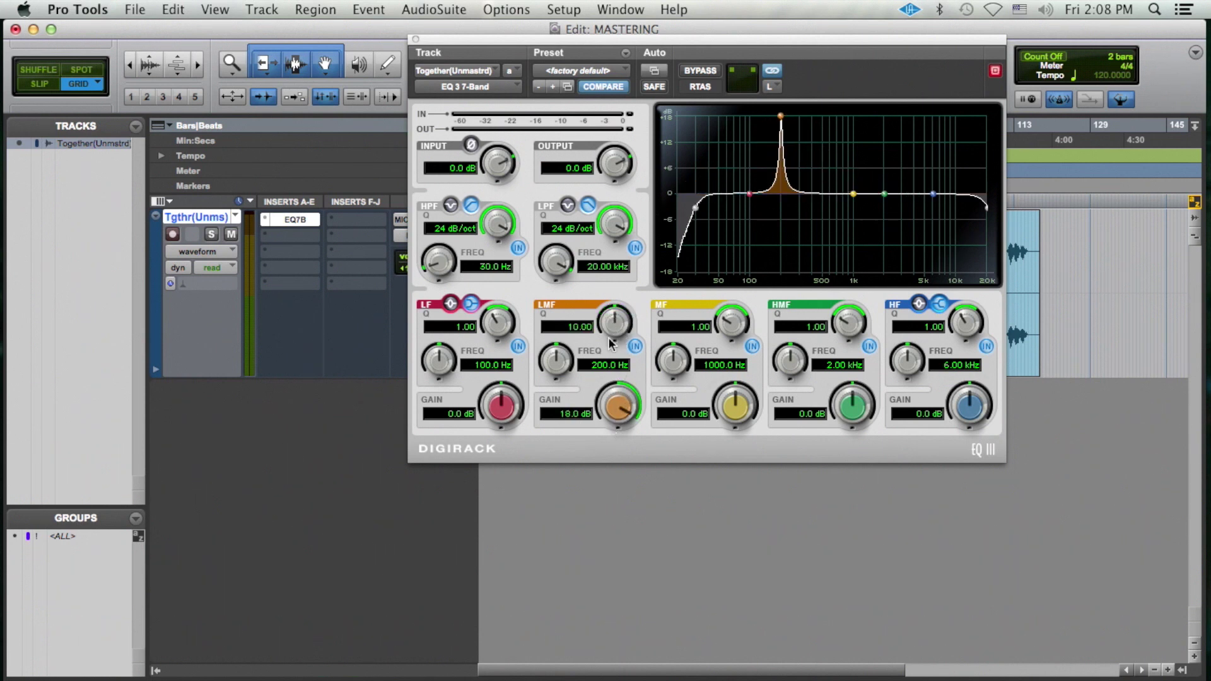
mouse_move(555, 372)
mouse_down()
mouse_move(559, 332)
mouse_move(551, 372)
mouse_up()
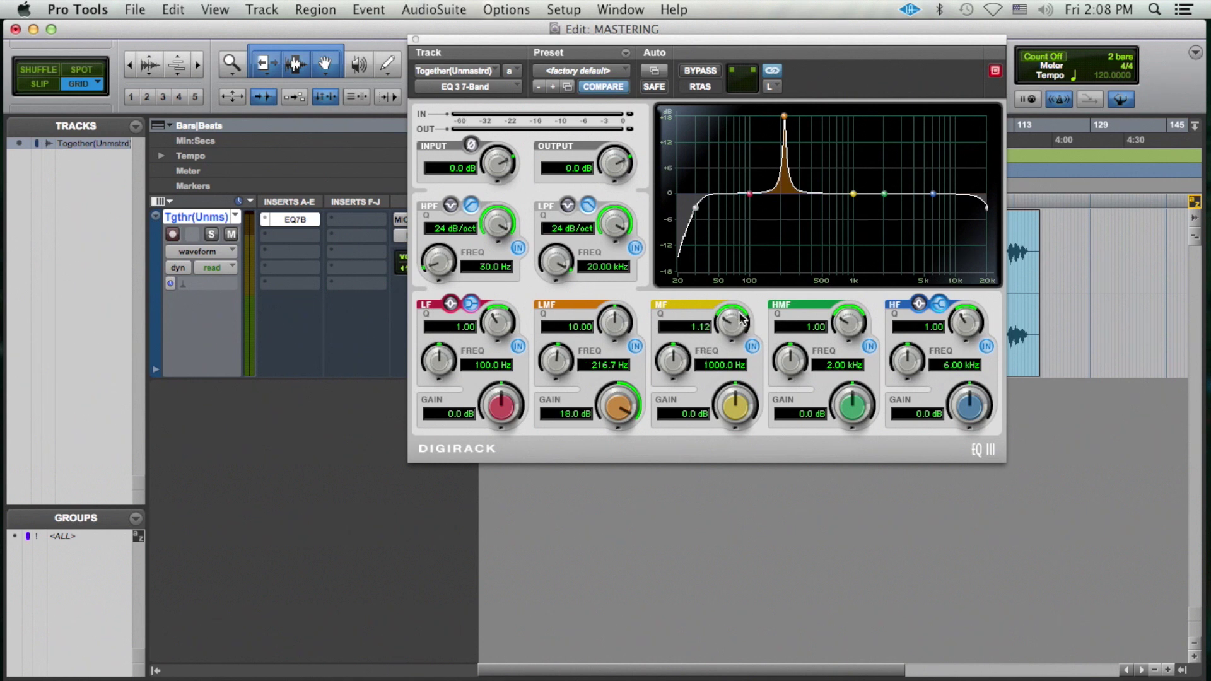
drag(741, 320, 784, 226)
key(space)
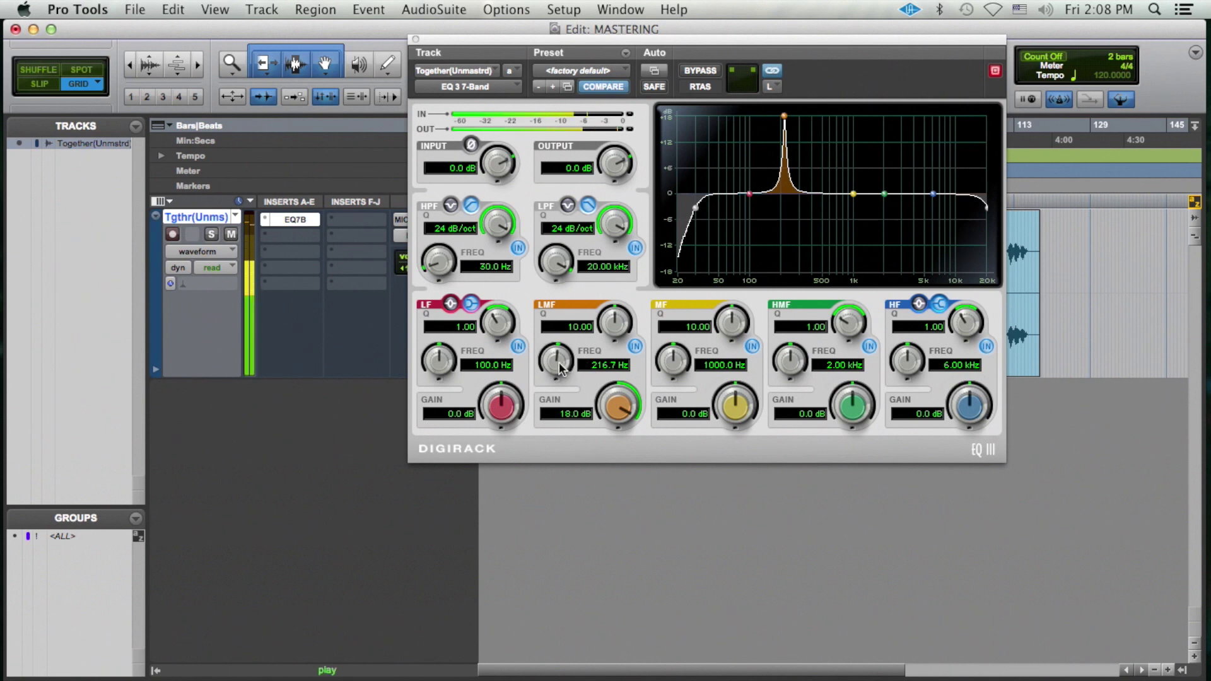
mouse_move(559, 367)
mouse_down()
mouse_move(574, 340)
mouse_move(564, 371)
mouse_up()
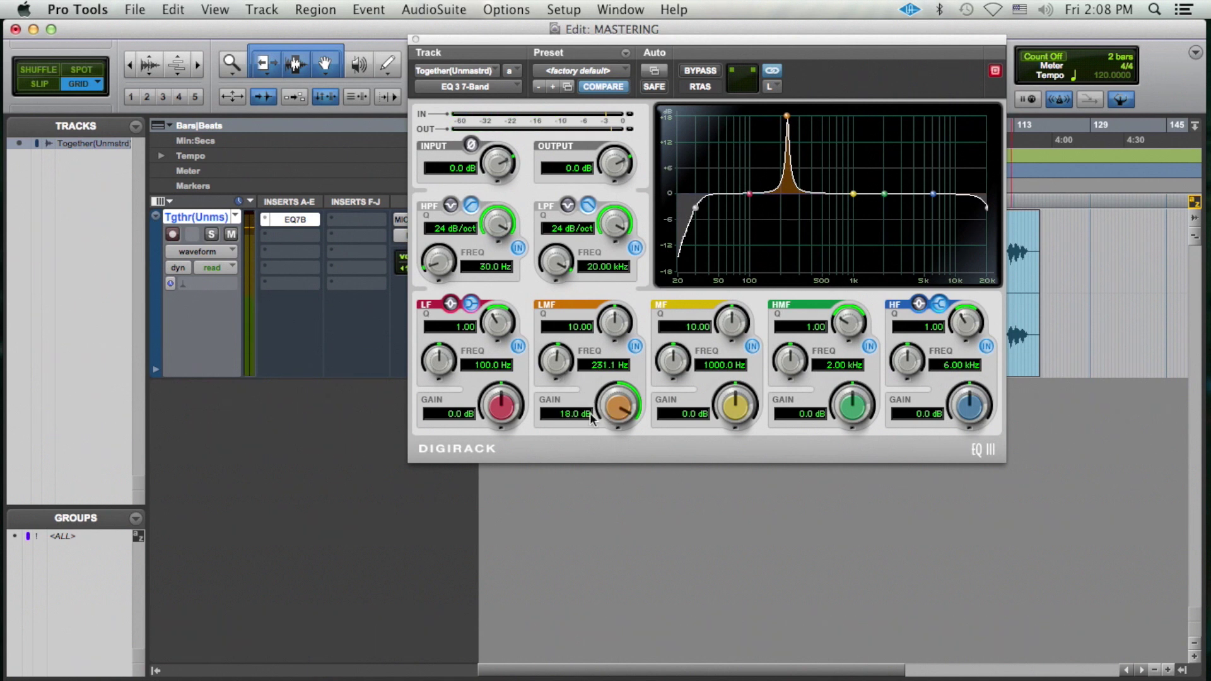
Step: Set the LMF band's gain to -1 dB and its Q to 8.91
click(579, 415)
text(-1)
key(Return)
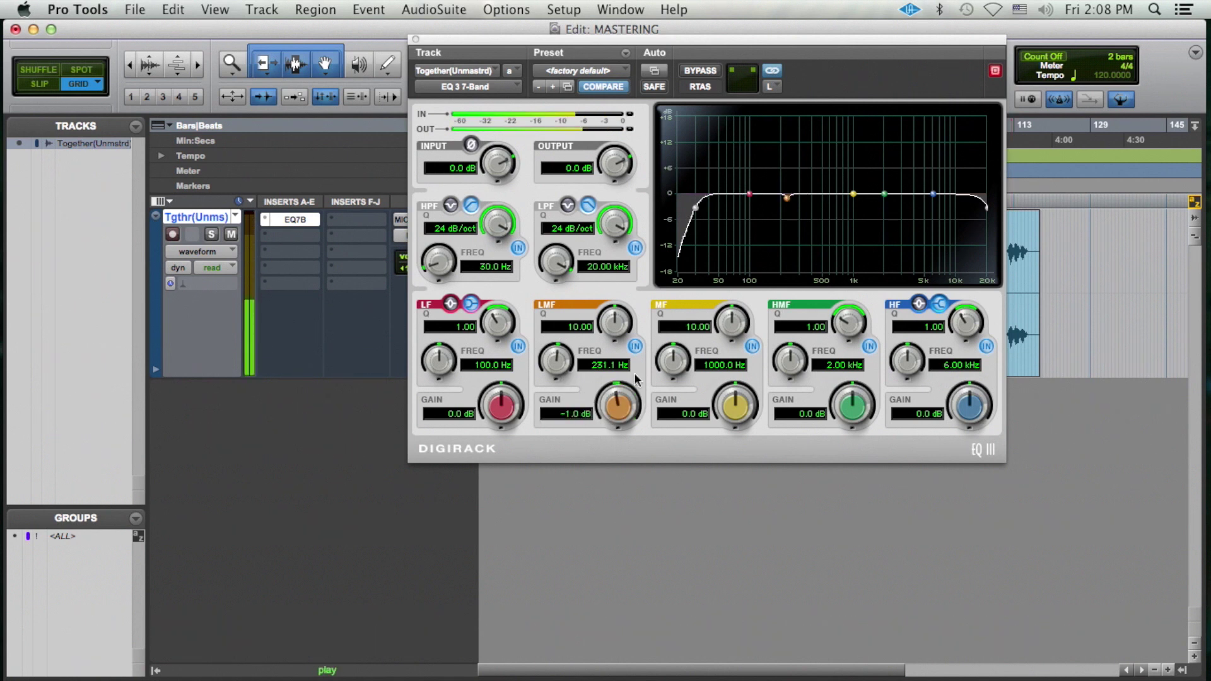
drag(619, 327, 615, 329)
Step: Sweep the boosted MF band to 547.7 Hz, and set its gain to -1 dB and its Q to about 8.5
drag(740, 409, 739, 401)
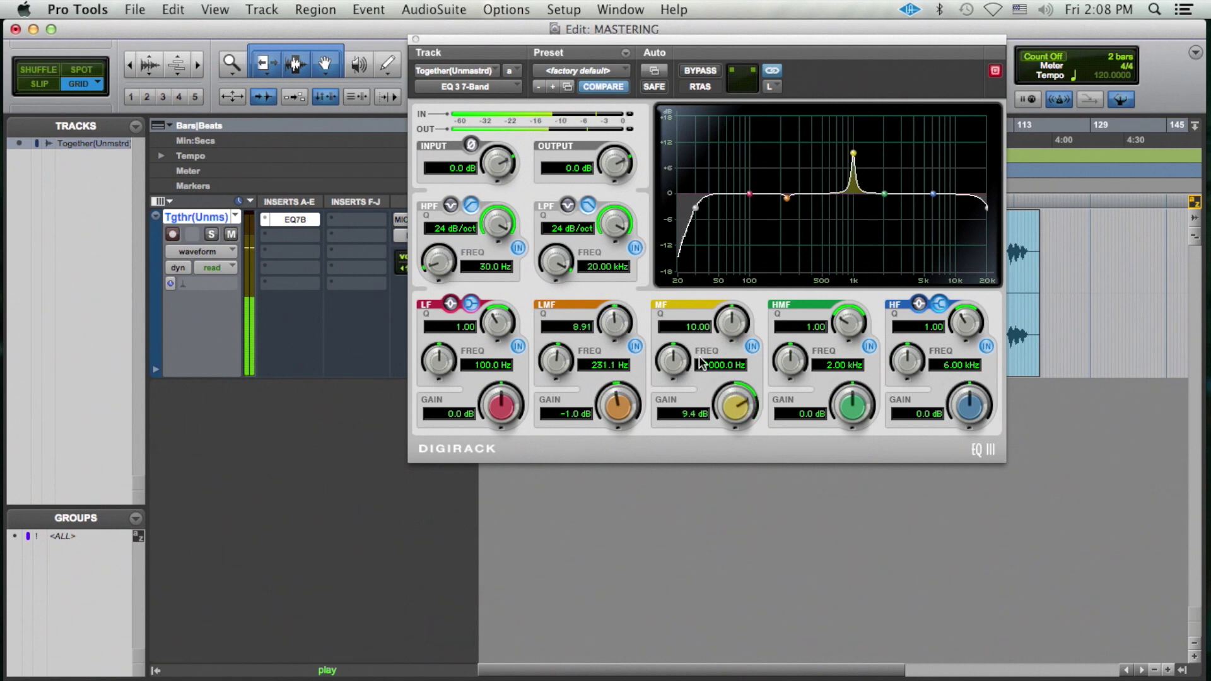
drag(689, 357, 676, 380)
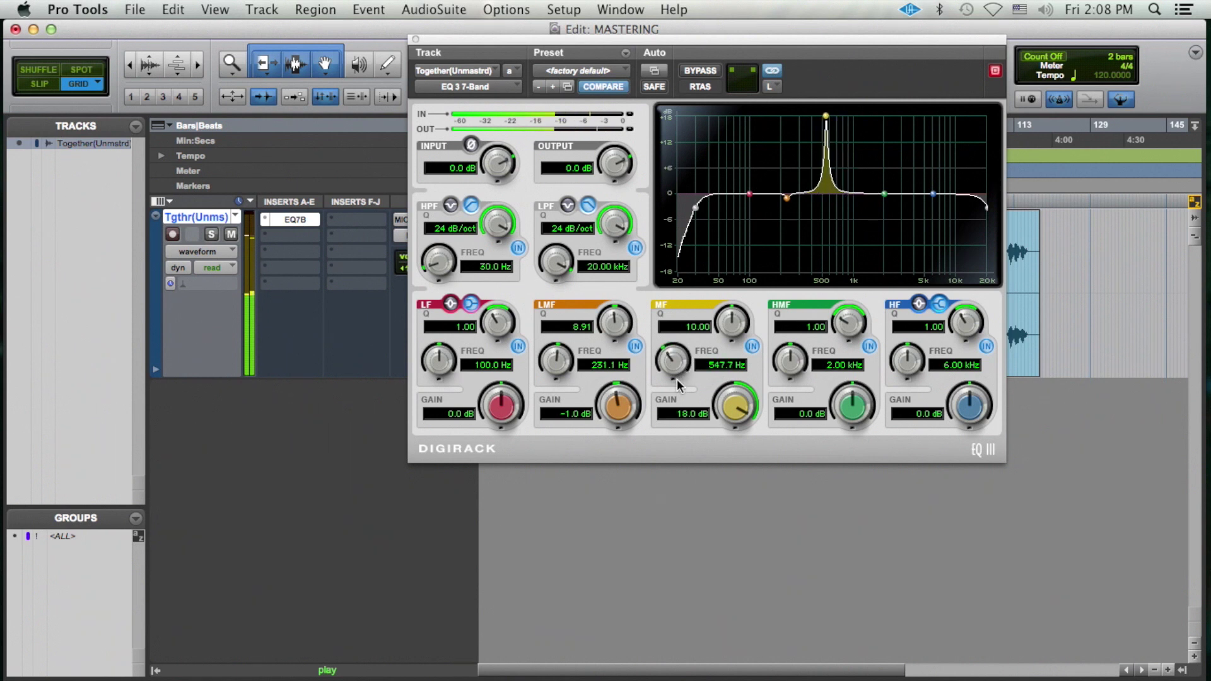
click(682, 413)
text(-1)
key(Return)
drag(744, 323, 739, 321)
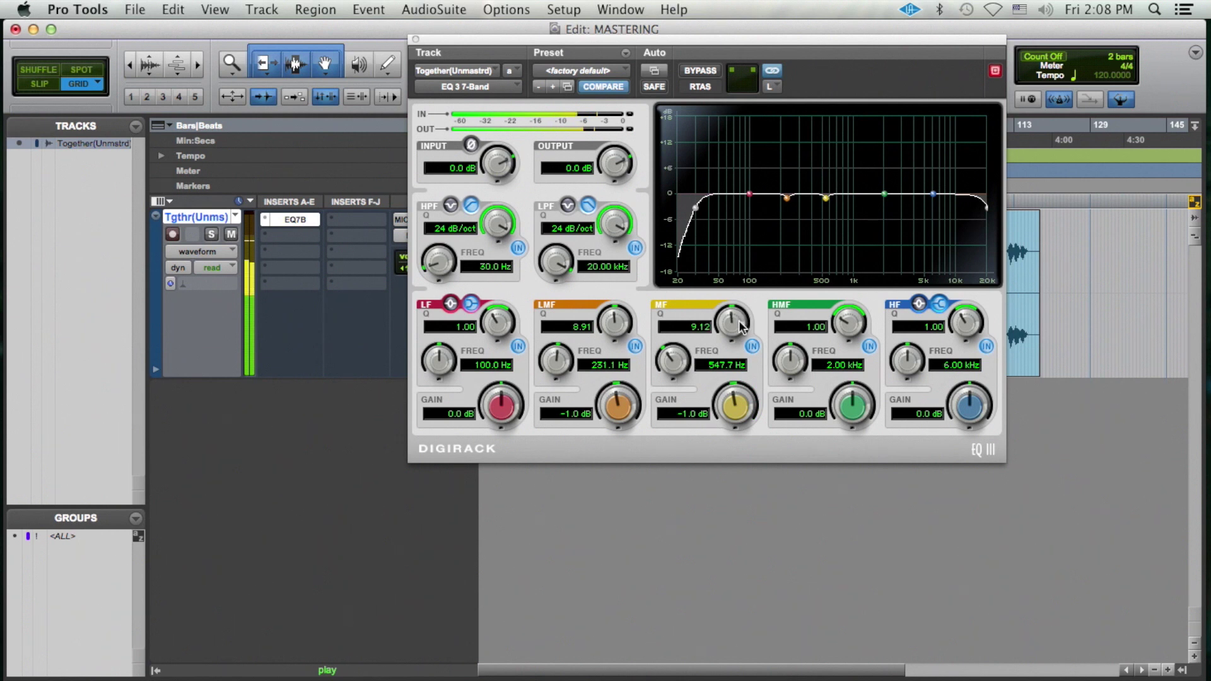
Step: Set the HF band to a 0.3 dB gain at 17 kHz with the peak shape
click(916, 413)
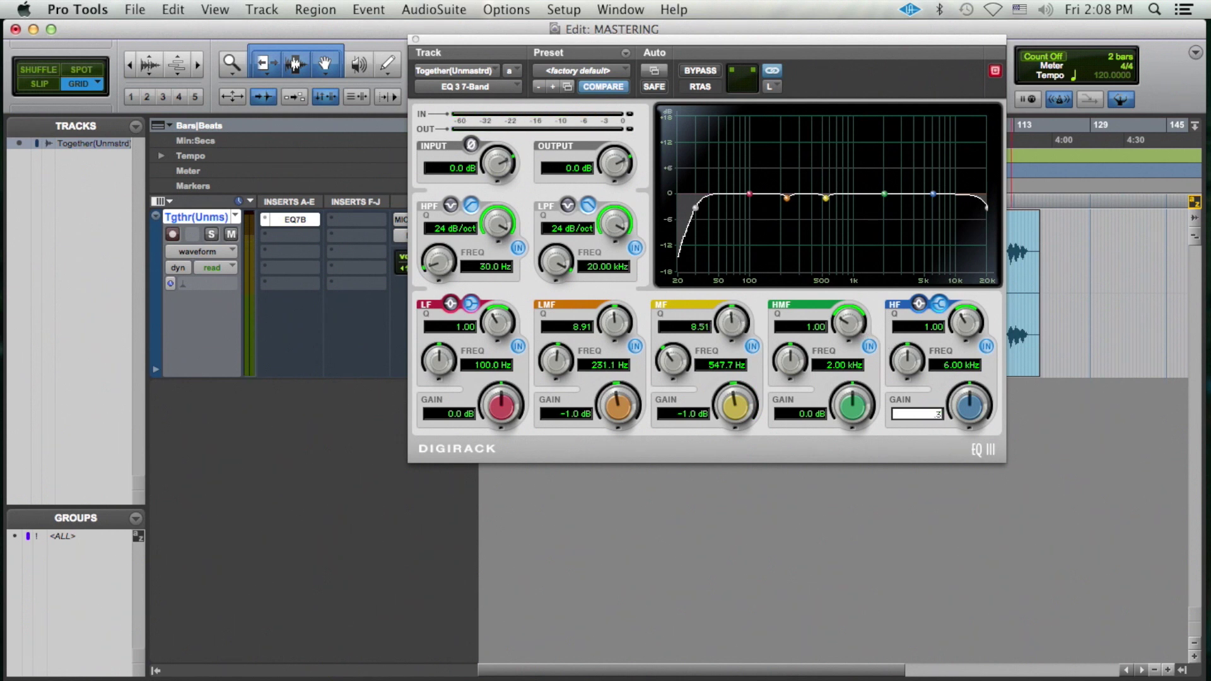
text(.3)
key(Return)
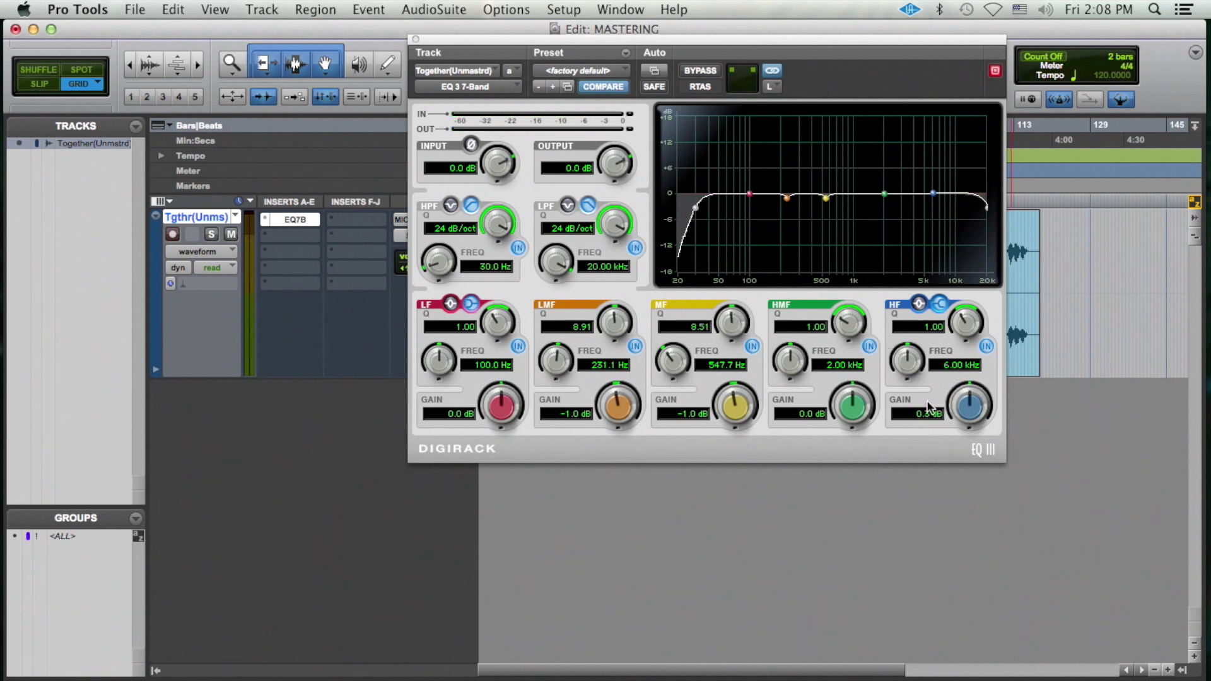
click(948, 371)
text(17k)
key(Return)
click(918, 305)
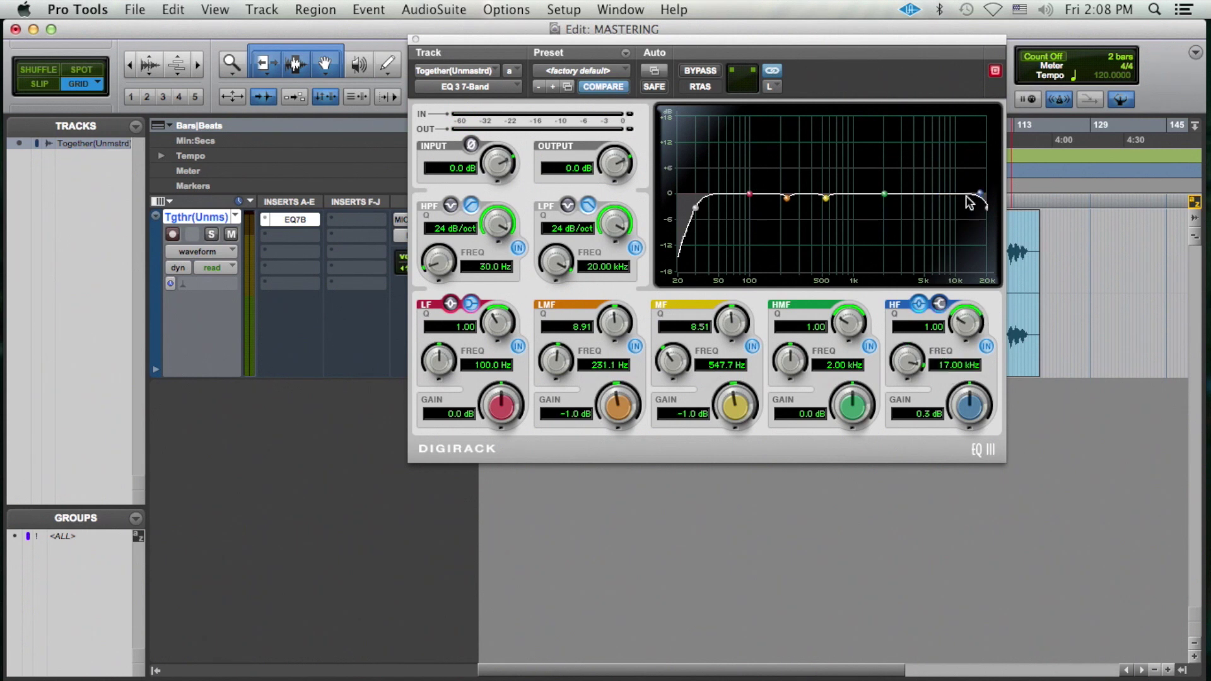
Step: Close the EQ window and listen to the selected passage with the equalization applied
click(295, 220)
key(space)
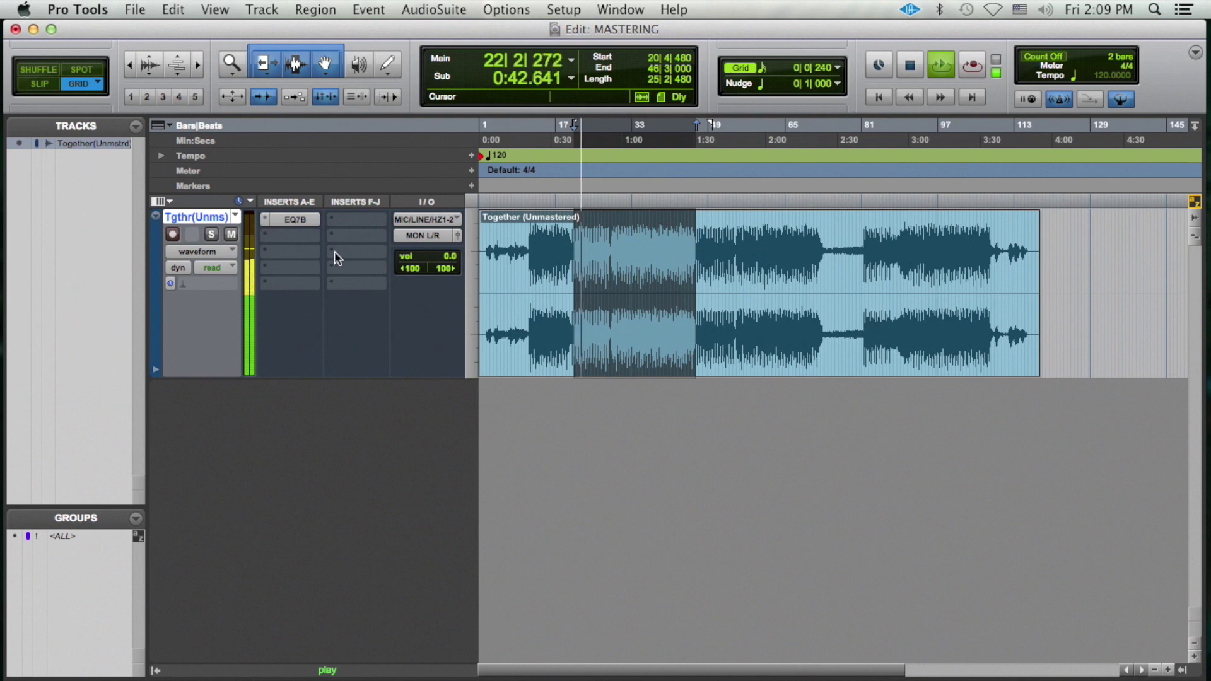
key(space)
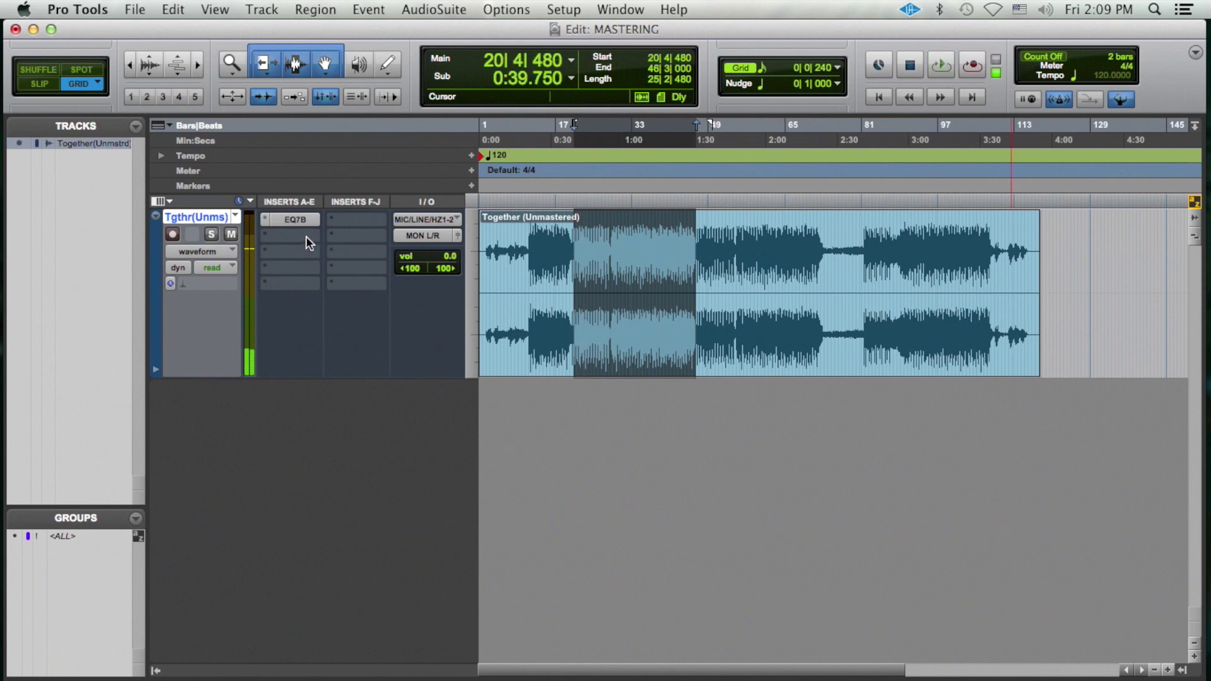
Step: Insert the API-2500 compressor as a multichannel dynamics plug-in in the track's second insert slot
click(305, 236)
mouse_move(324, 305)
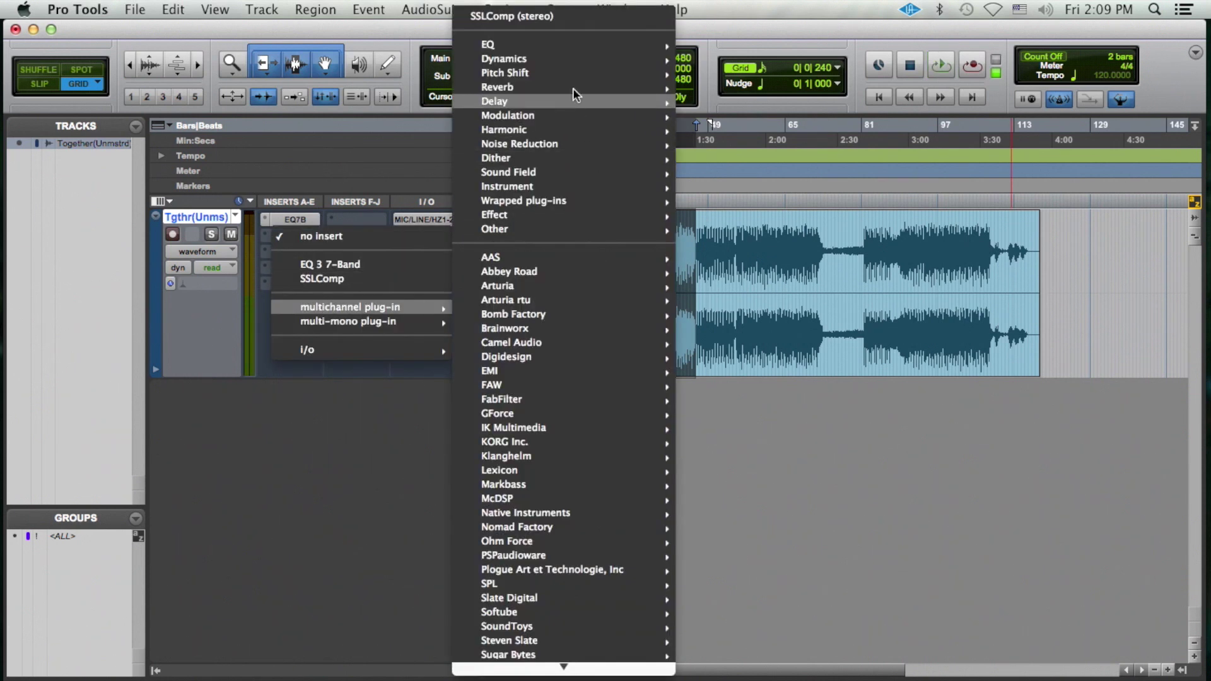
mouse_move(608, 62)
click(732, 111)
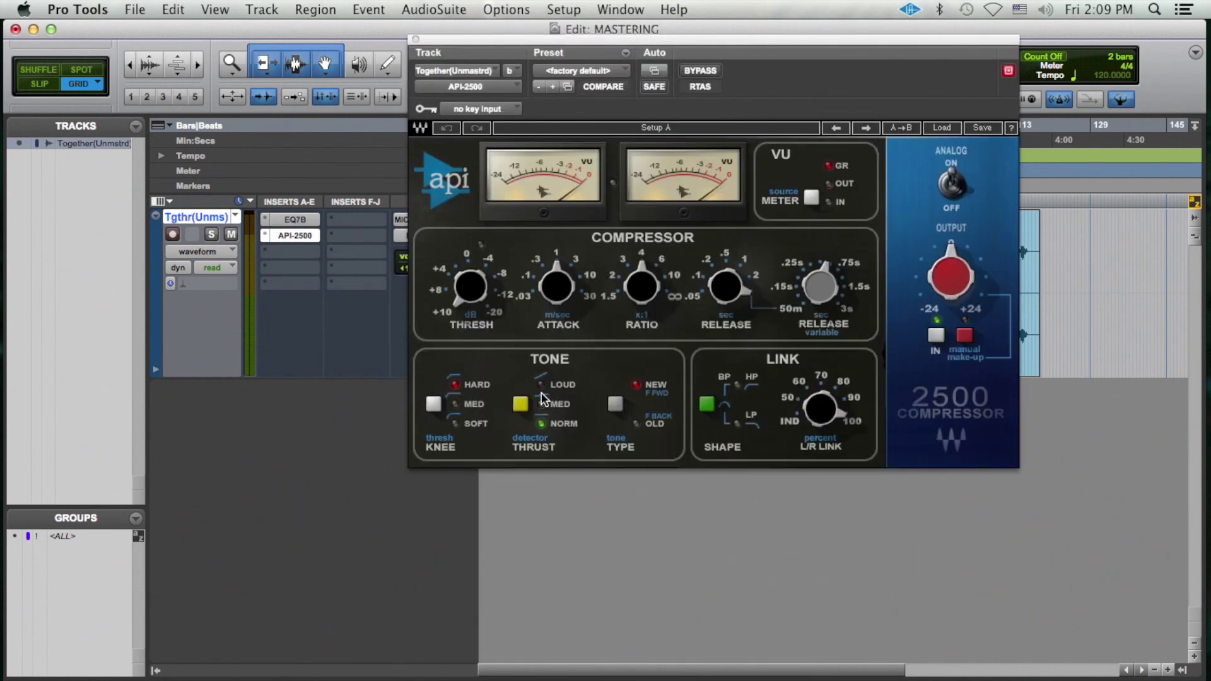
Step: Adjust the API-2500's attack and release, set its ratio to 10:1 and tone type to Old, and close its window
drag(563, 276, 563, 279)
drag(724, 283, 718, 285)
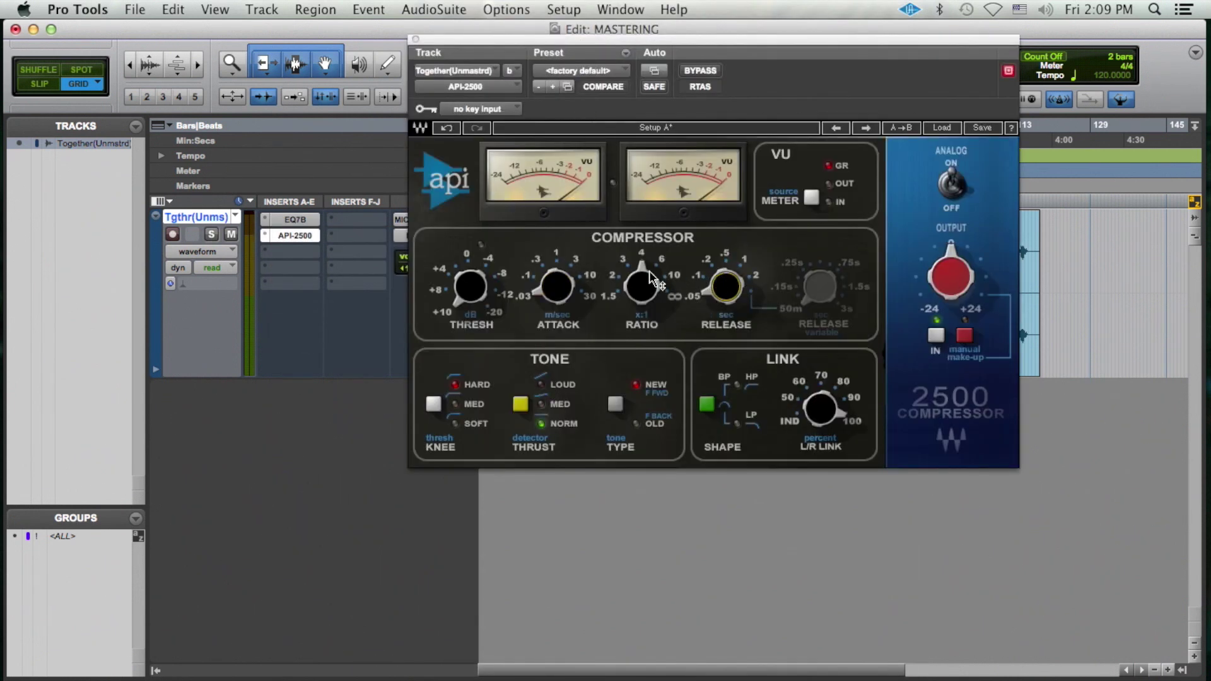
click(672, 277)
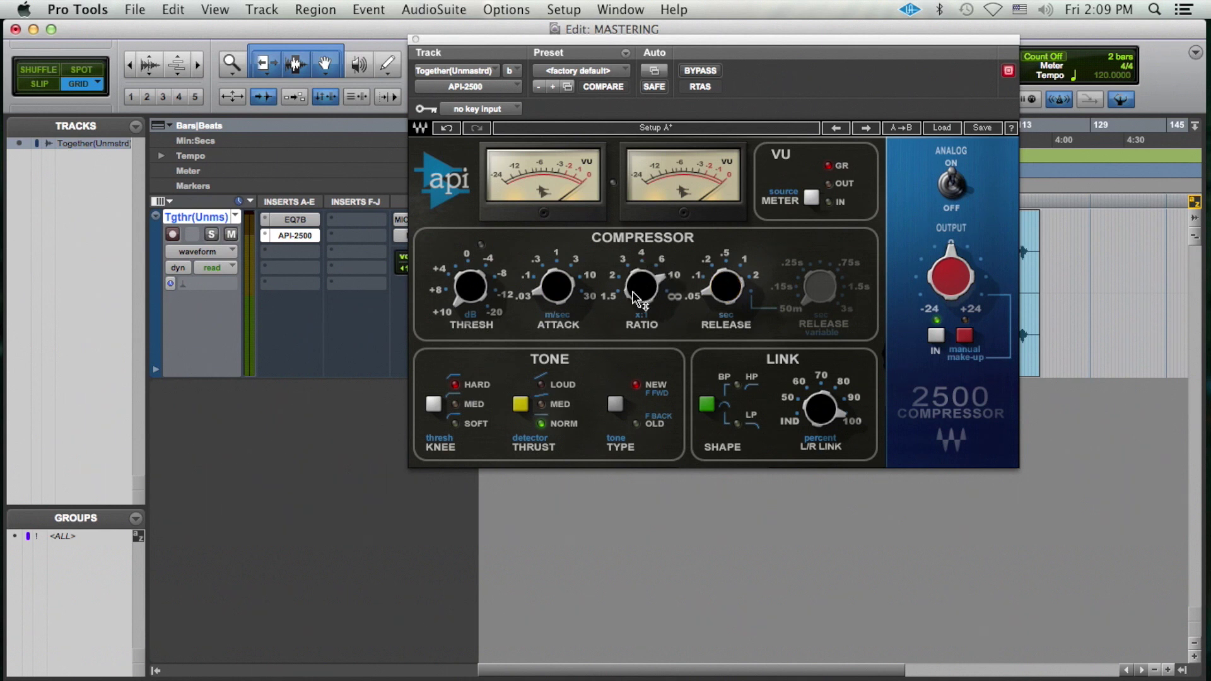
click(617, 407)
click(287, 236)
key(super+bracketright)
key(super+bracketright)
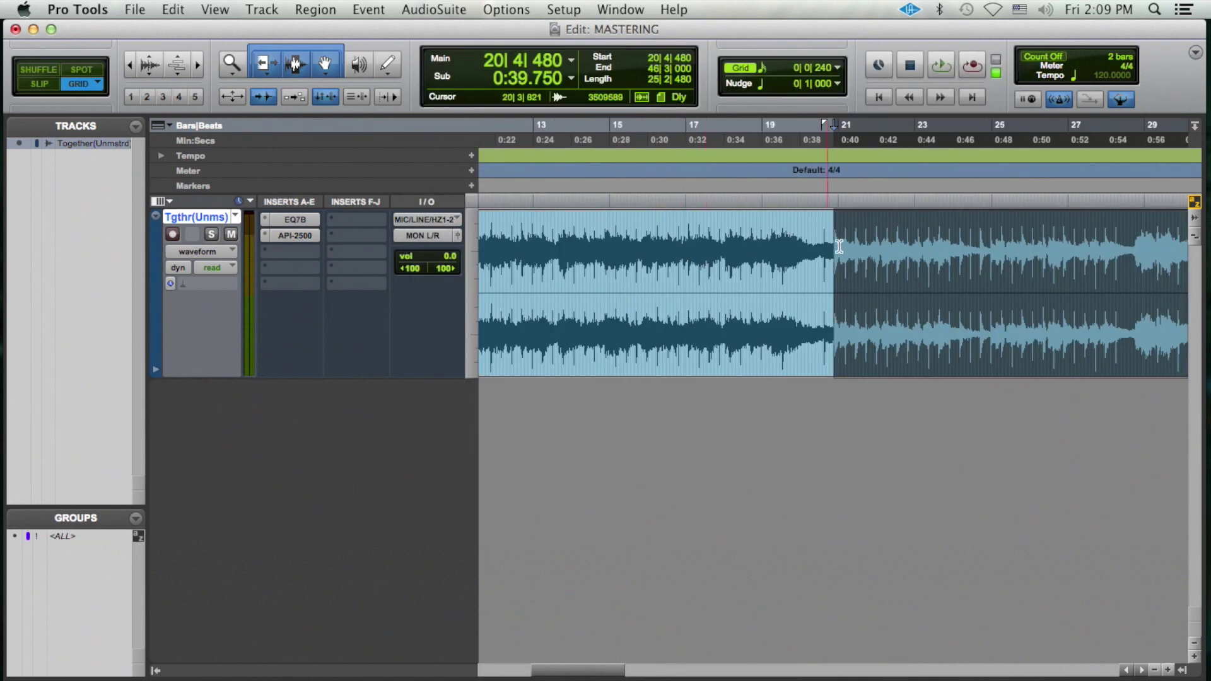
key(super+bracketleft)
key(super+bracketleft)
key(super+bracketleft)
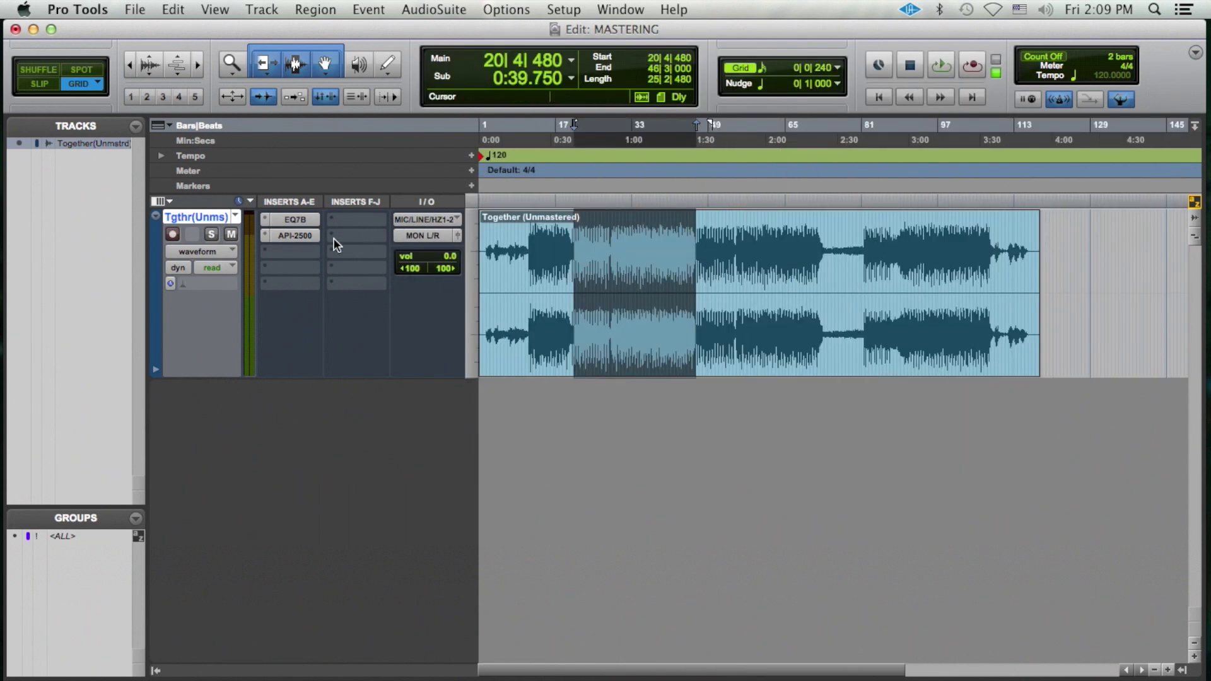
Step: Reopen the API-2500 and fine-tune its threshold to about 9.67 dB while playing the selected passage, closing the plug-in and stopping playback when done
click(309, 235)
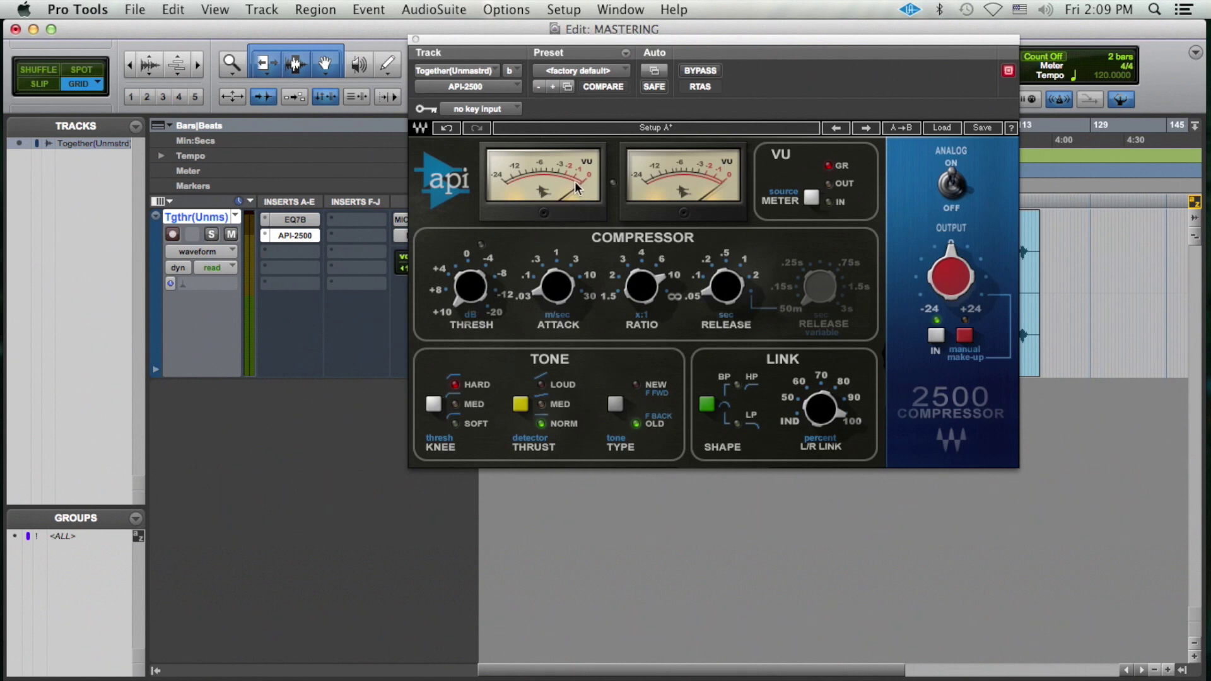
key(space)
mouse_move(467, 291)
drag(470, 287, 470, 290)
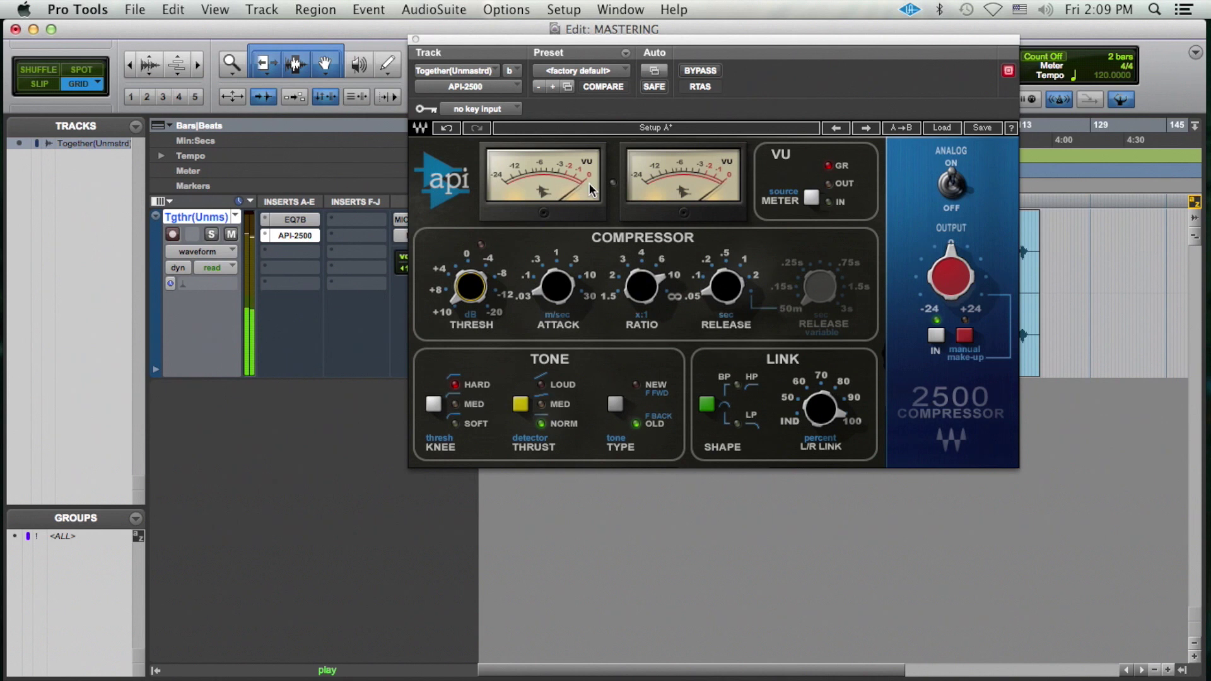
mouse_move(469, 304)
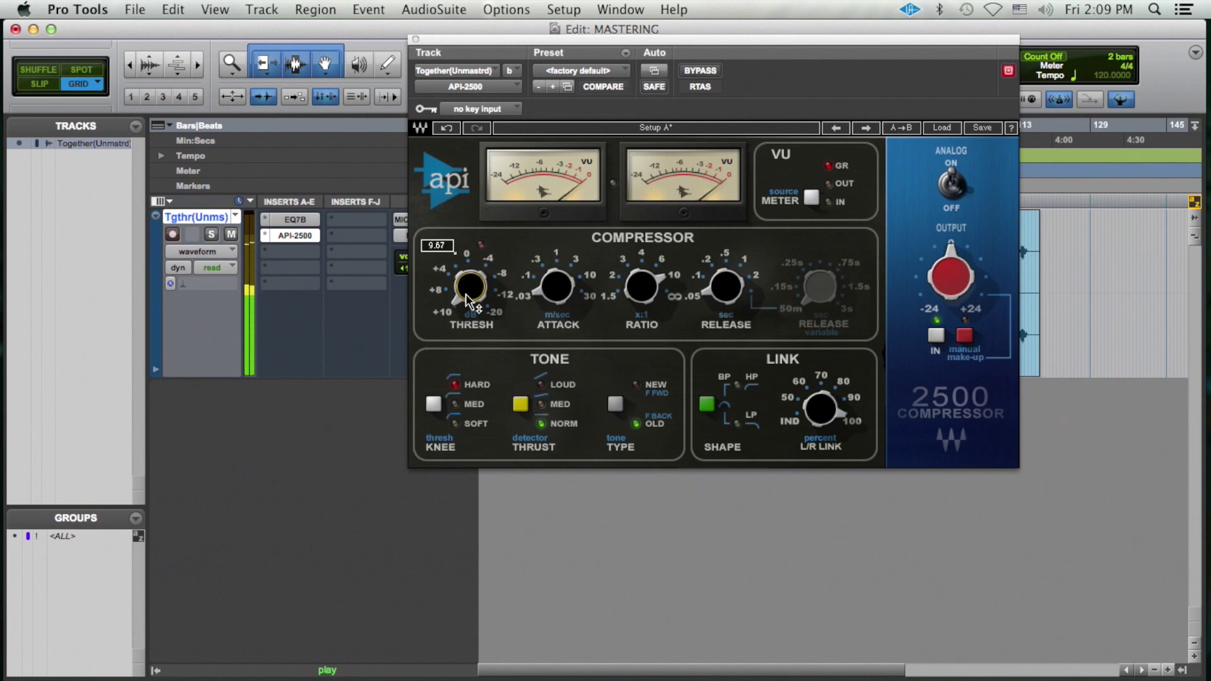
click(298, 238)
key(space)
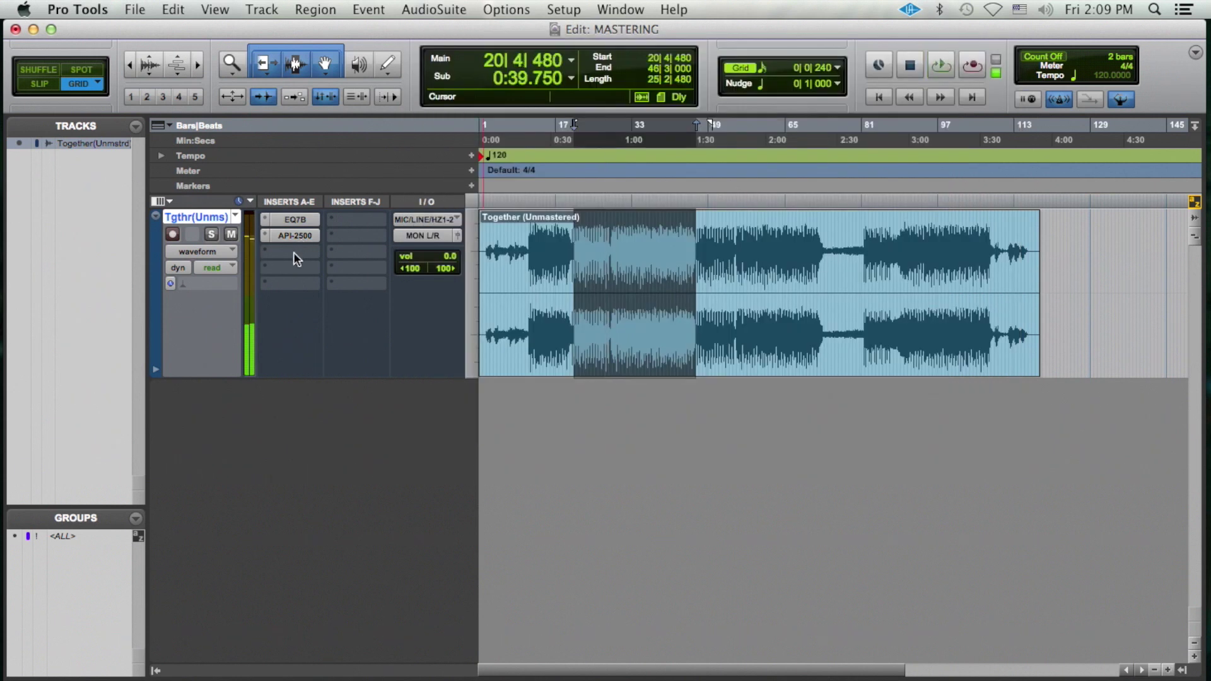
Step: Insert the SSLComp compressor in the track's third insert slot and set its attack to 30 ms
click(293, 252)
click(302, 293)
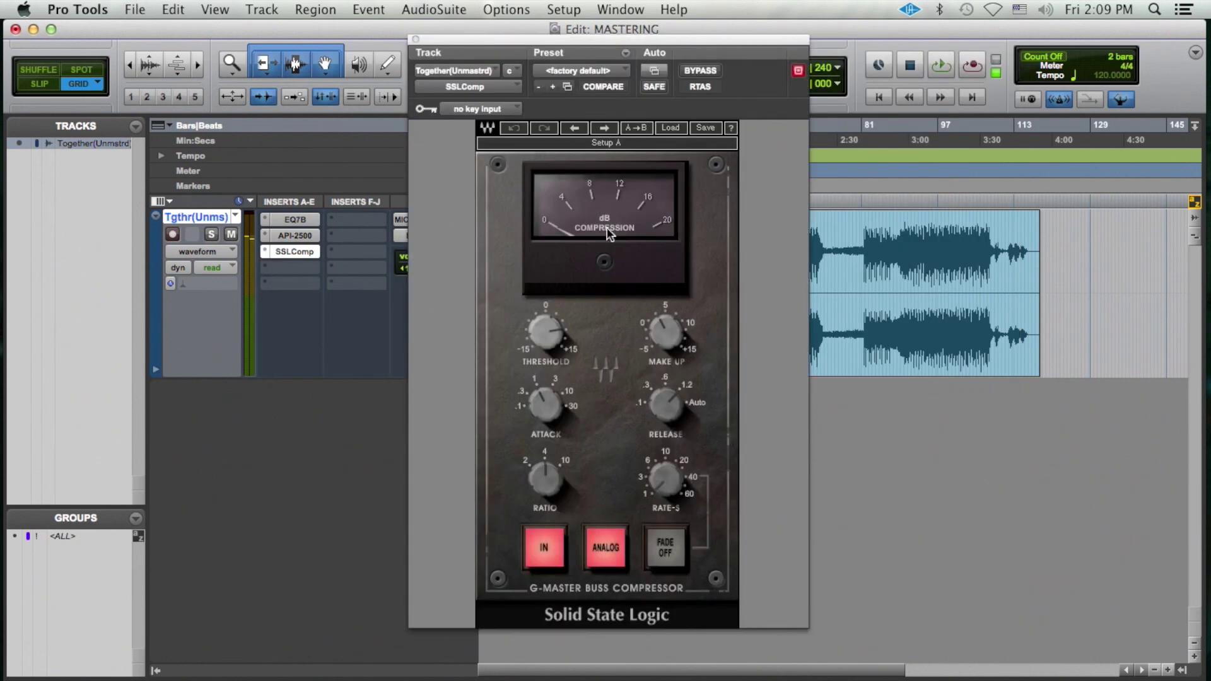
drag(545, 404, 545, 394)
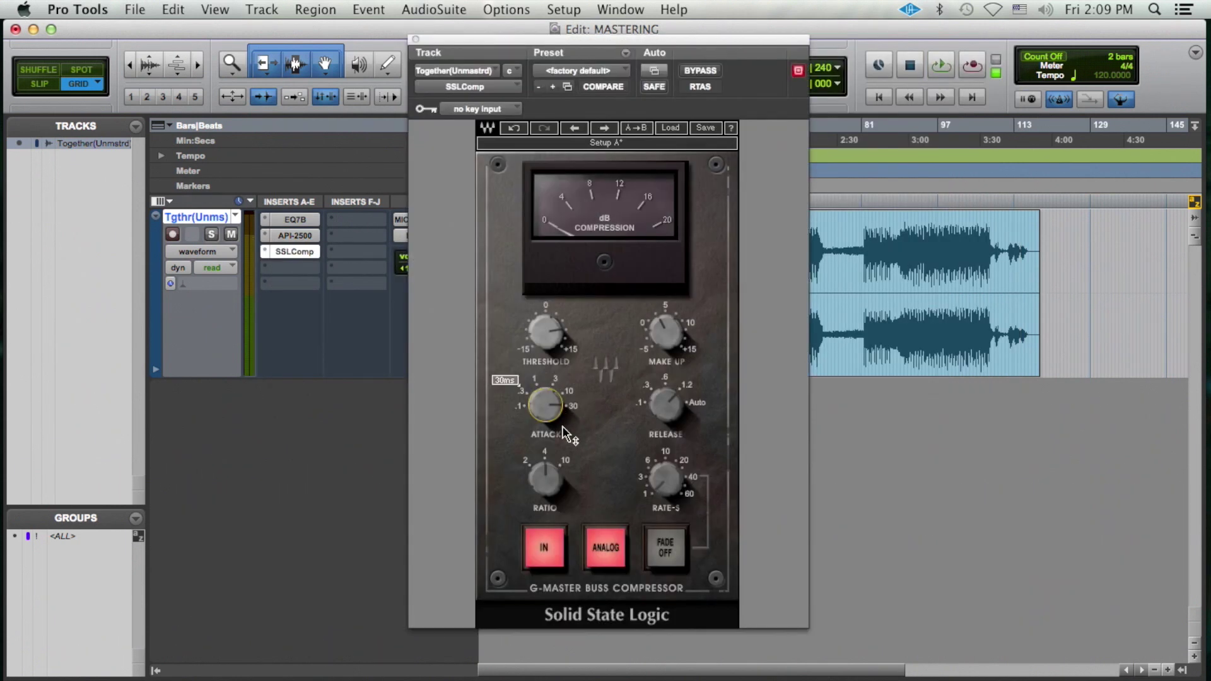
Step: Set the SSLComp's release to Auto and, during playback, its threshold to about 7.2 and make-up gain to about 2.7
mouse_move(680, 390)
click(680, 414)
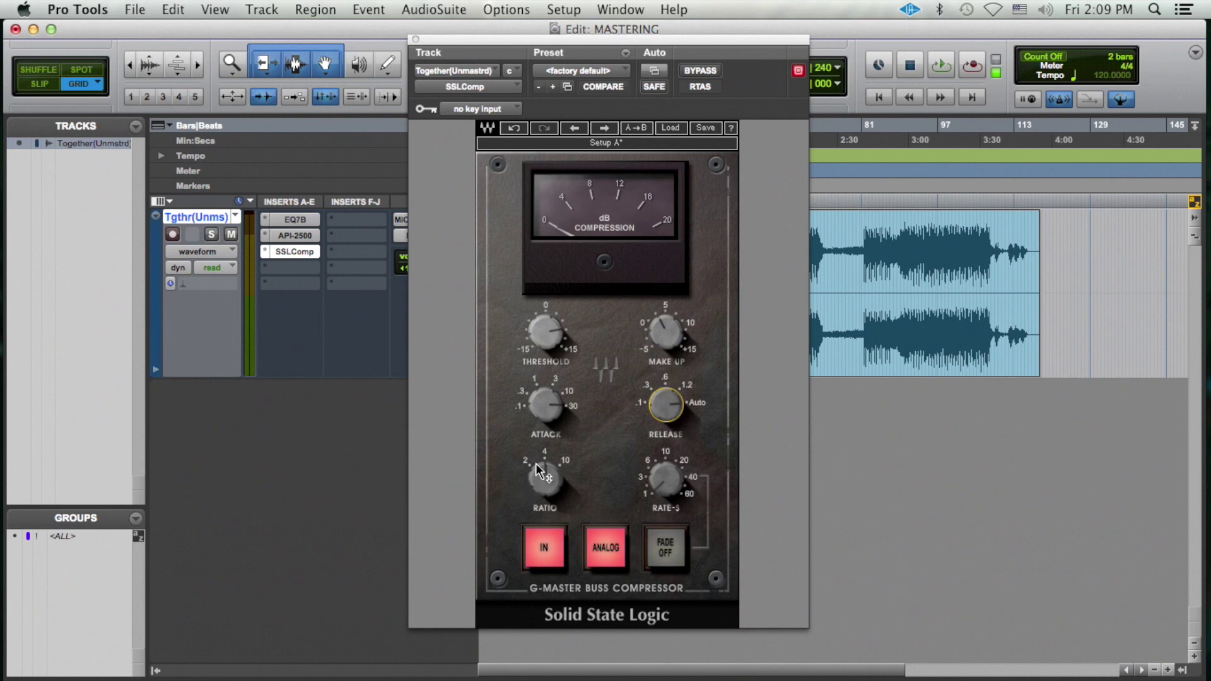
key(space)
click(532, 323)
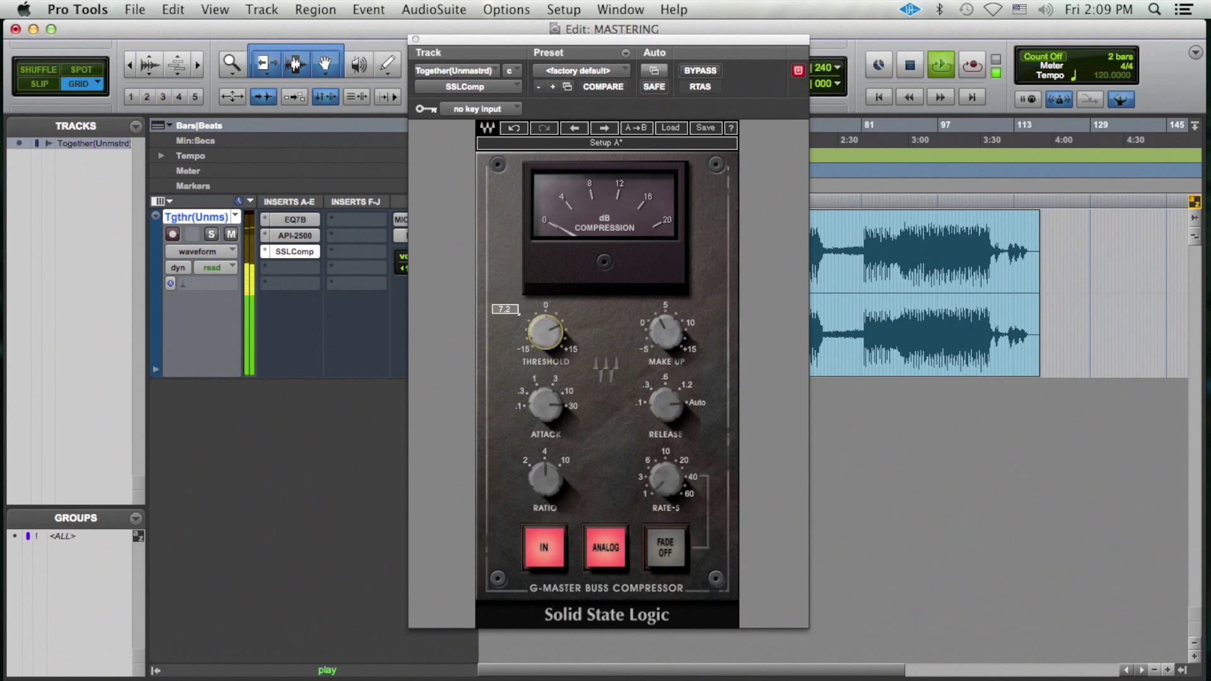
click(667, 329)
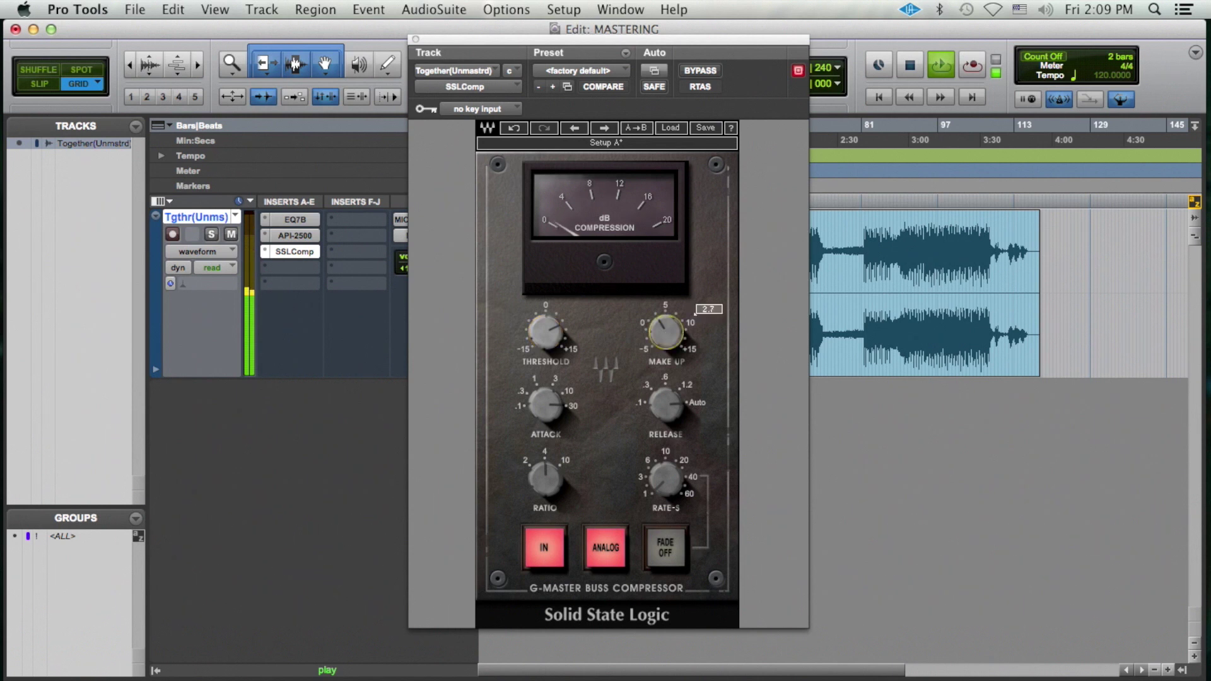
Step: Reselect the passage from bar 30 to bar 44 and fine-tune the SSLComp's threshold while it plays, closing the plug-in and stopping playback
click(305, 249)
key(space)
drag(616, 238, 688, 239)
click(306, 249)
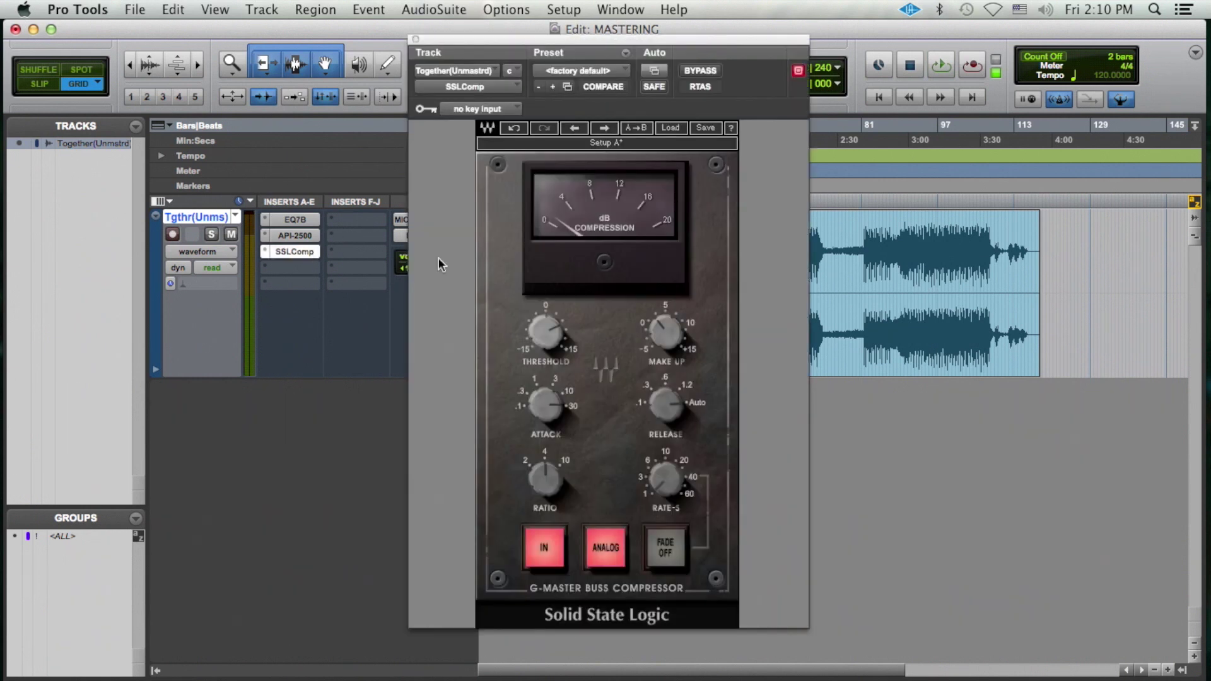
key(space)
click(539, 333)
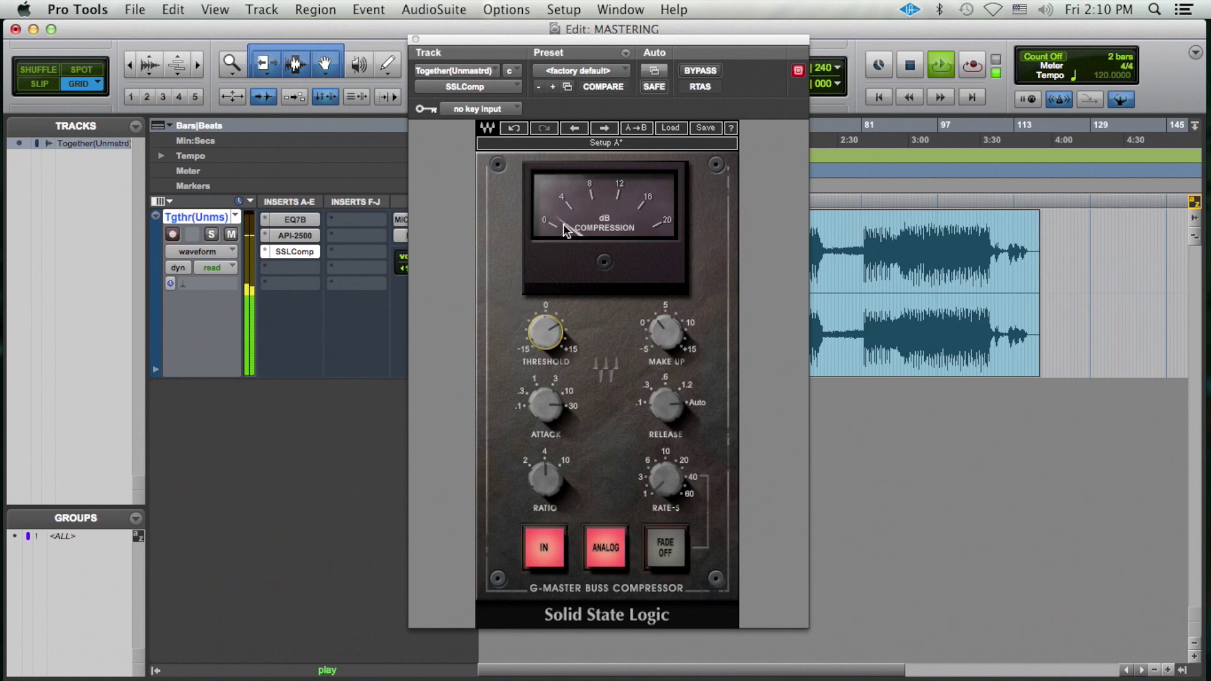
click(290, 250)
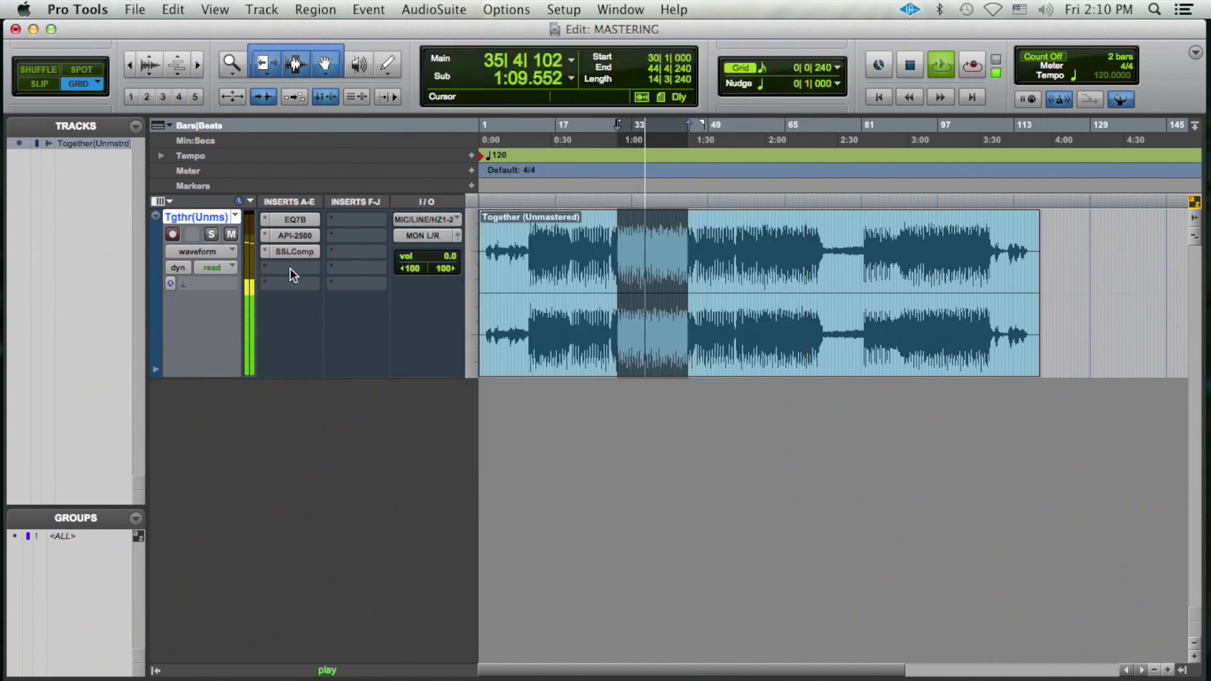
key(space)
Step: Insert the PuigChild 670 compressor as a multichannel dynamics plug-in in the track's fourth insert slot
click(298, 269)
mouse_move(339, 339)
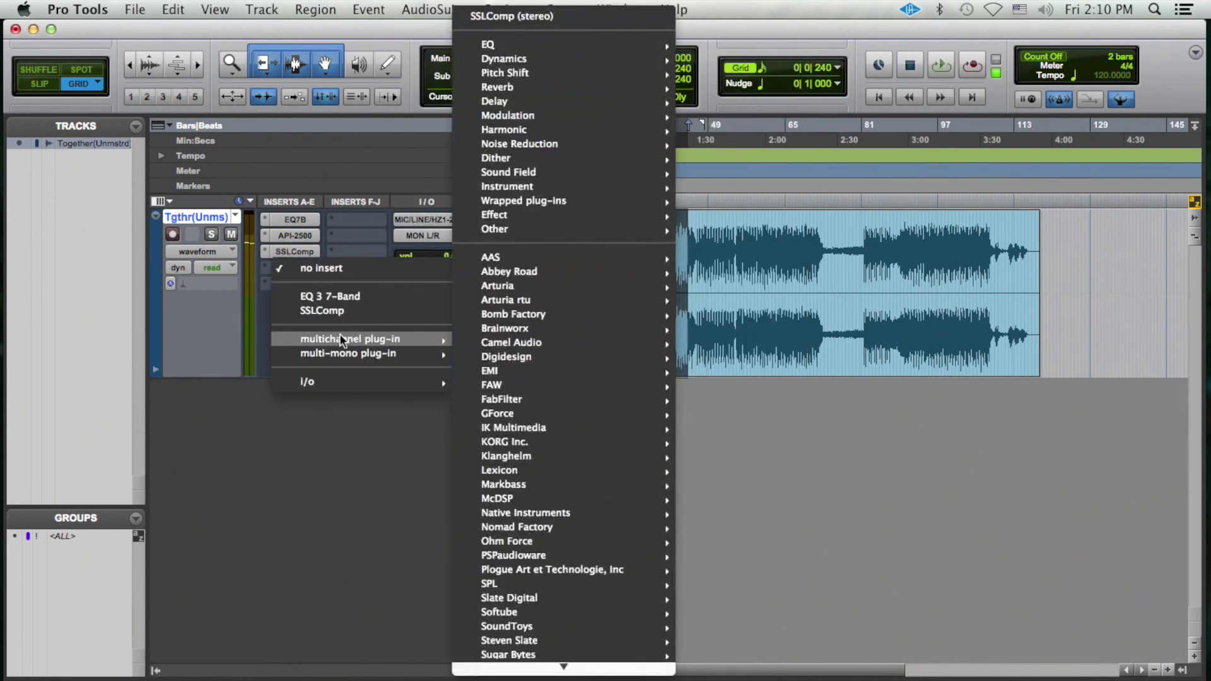
mouse_move(555, 59)
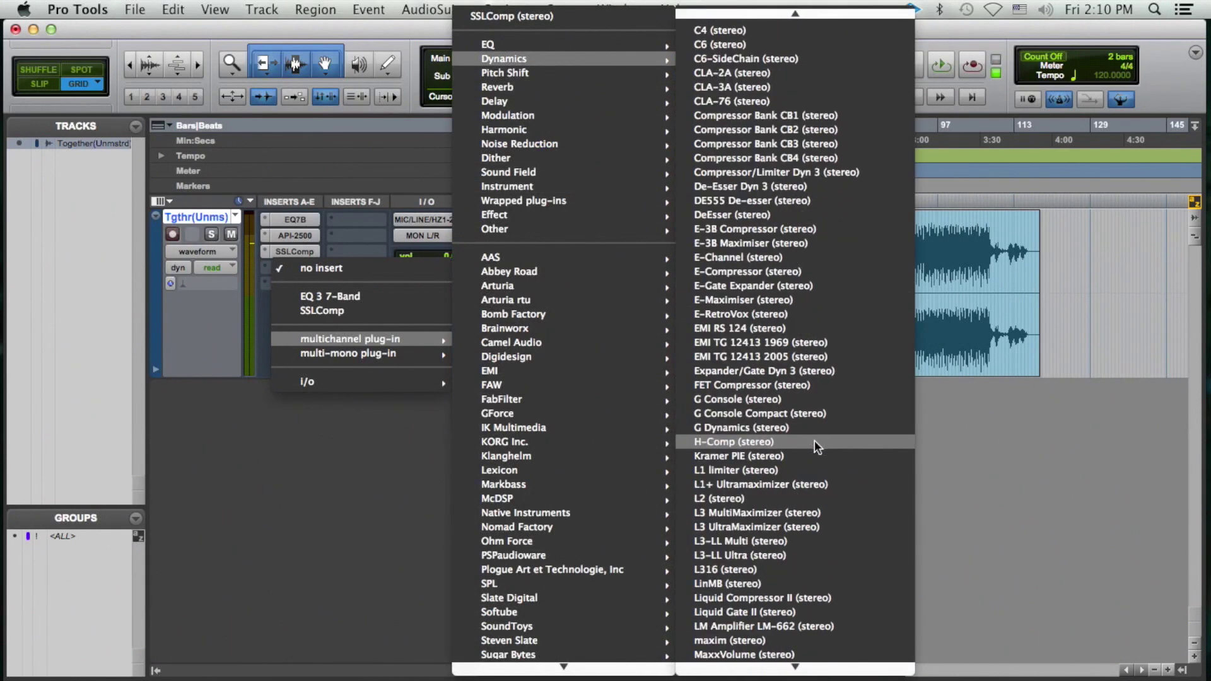
scroll(782, 479, down, 6)
click(763, 529)
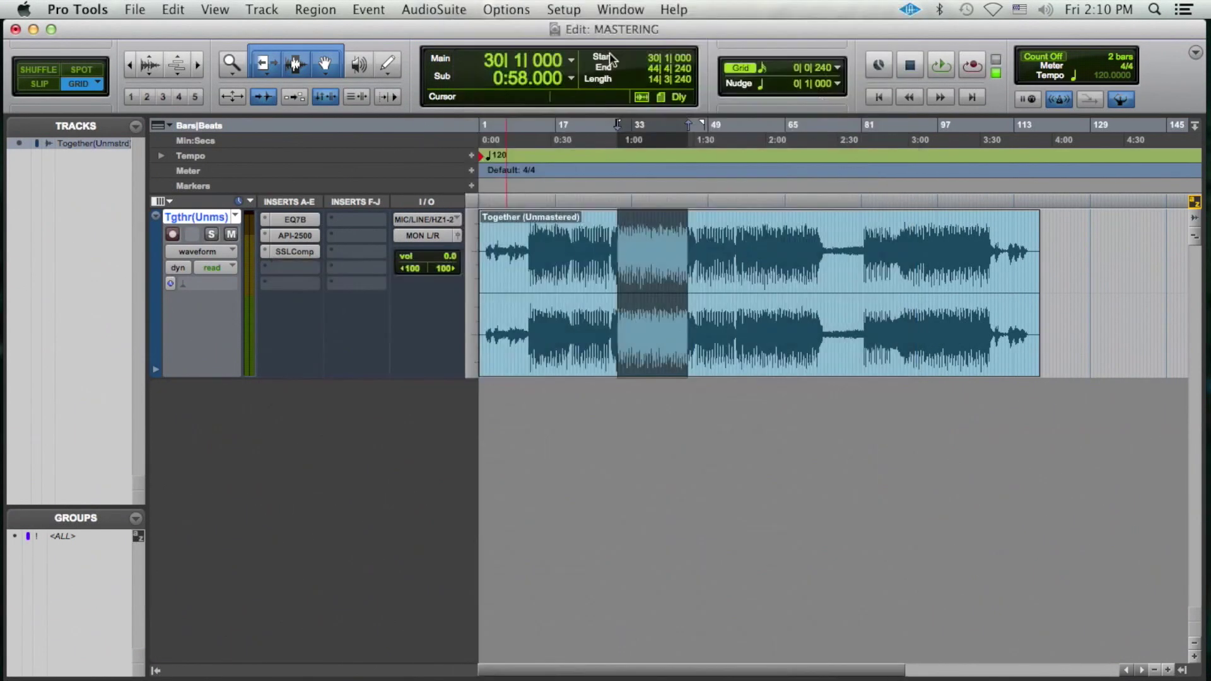
drag(625, 40, 555, 25)
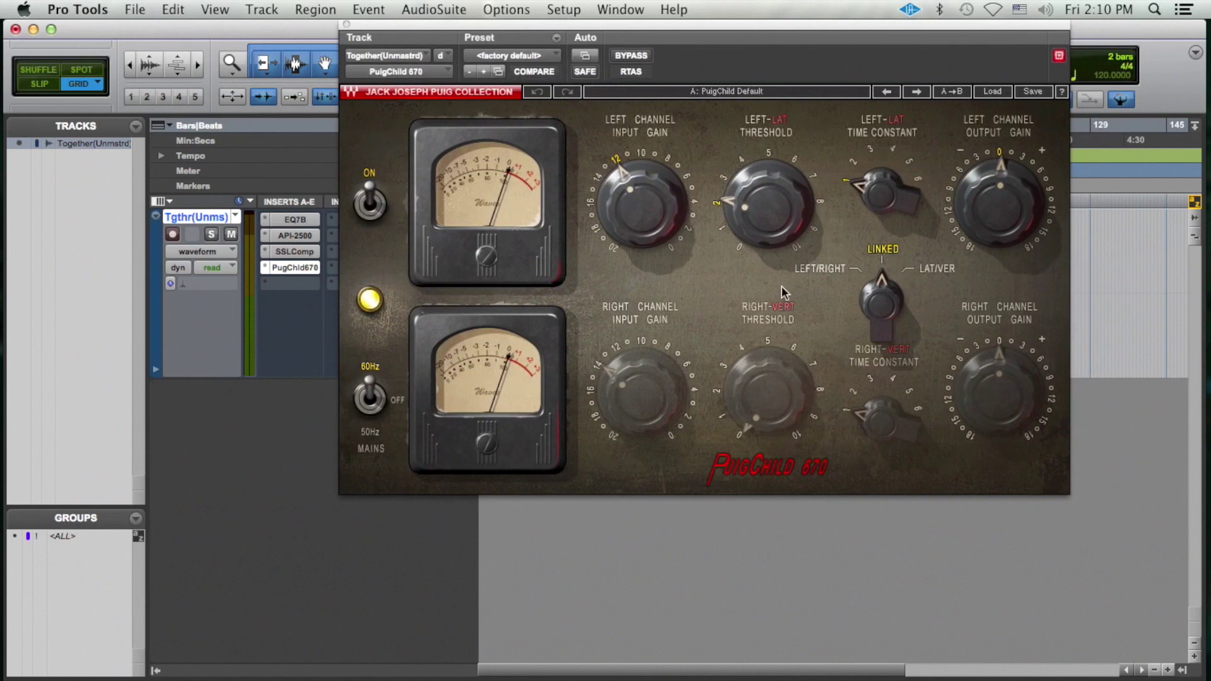
Step: Switch the PuigChild 670 to LAT/VER mode and set both channel thresholds to 0 and the left output gain to 0.0 dB
drag(881, 302, 924, 296)
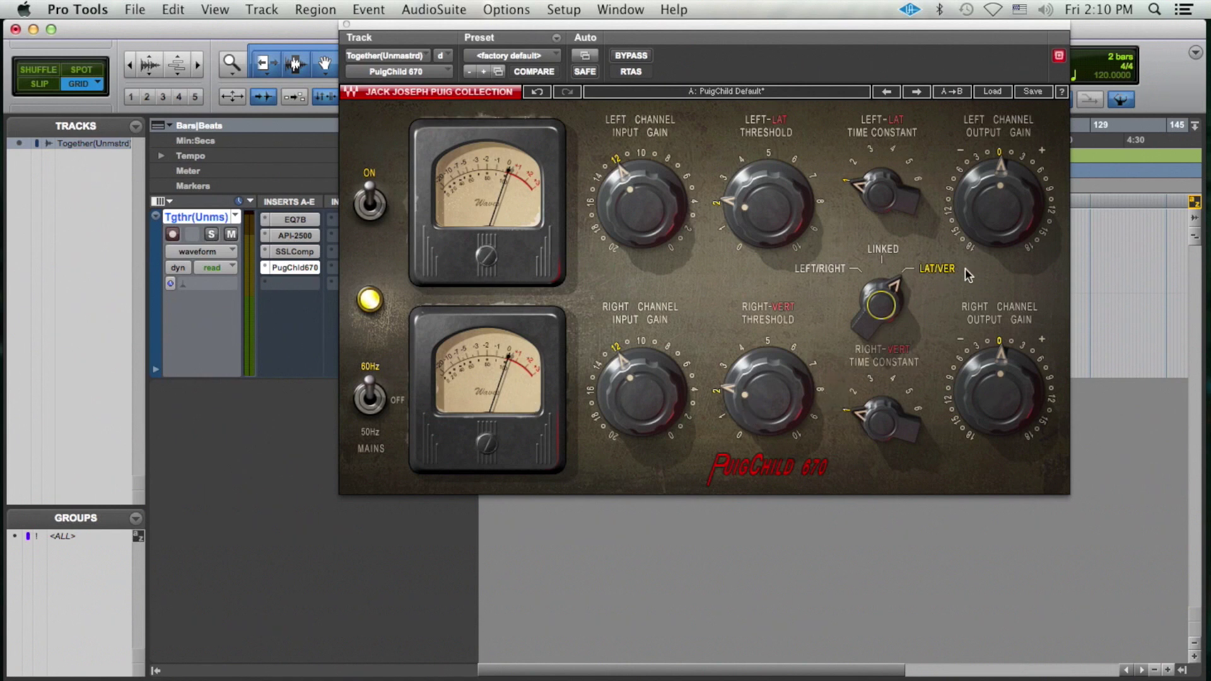
drag(766, 202, 756, 444)
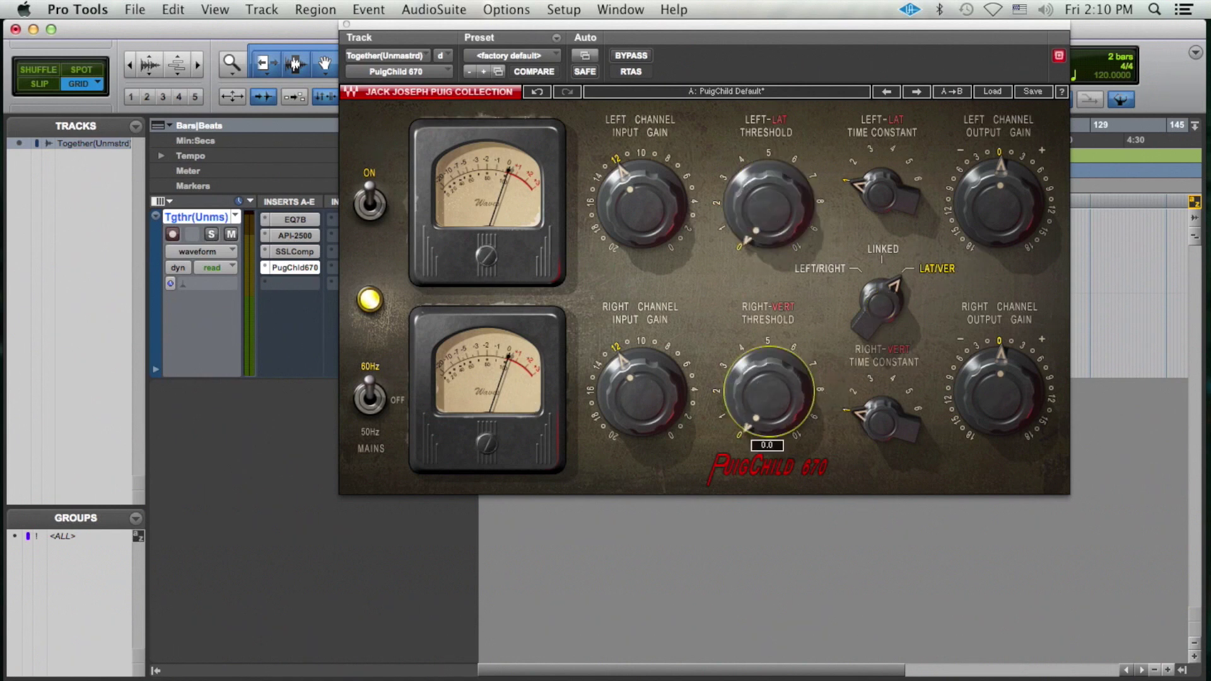
click(1000, 189)
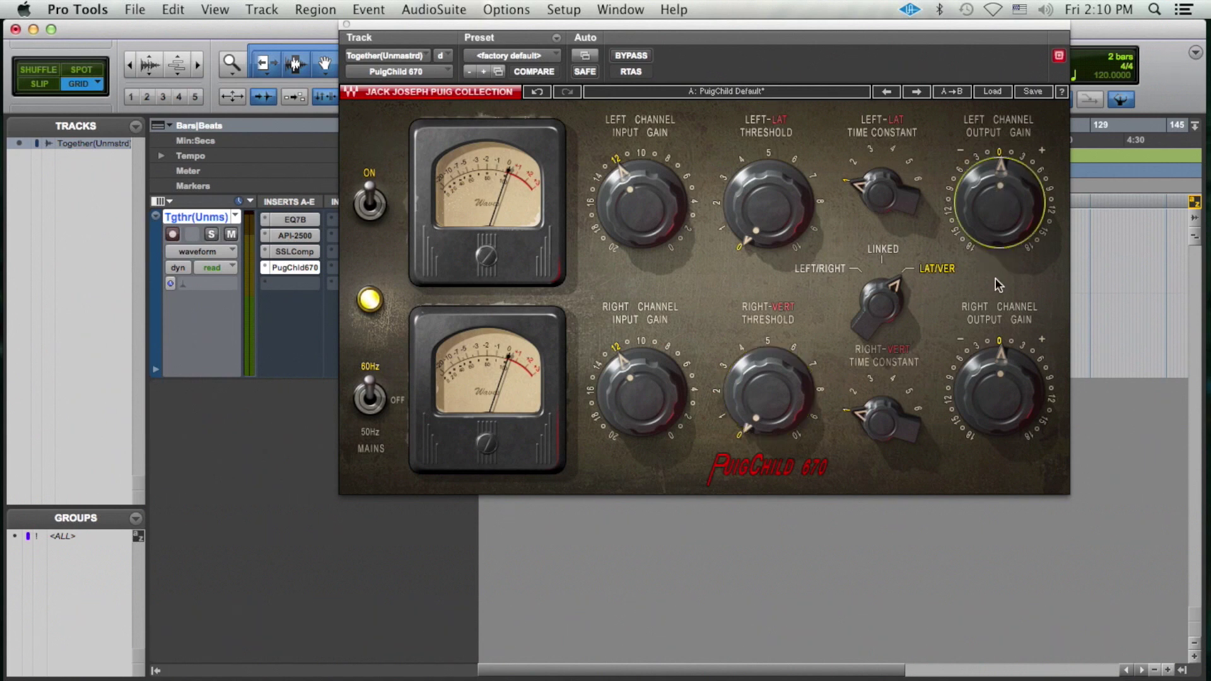
click(1002, 225)
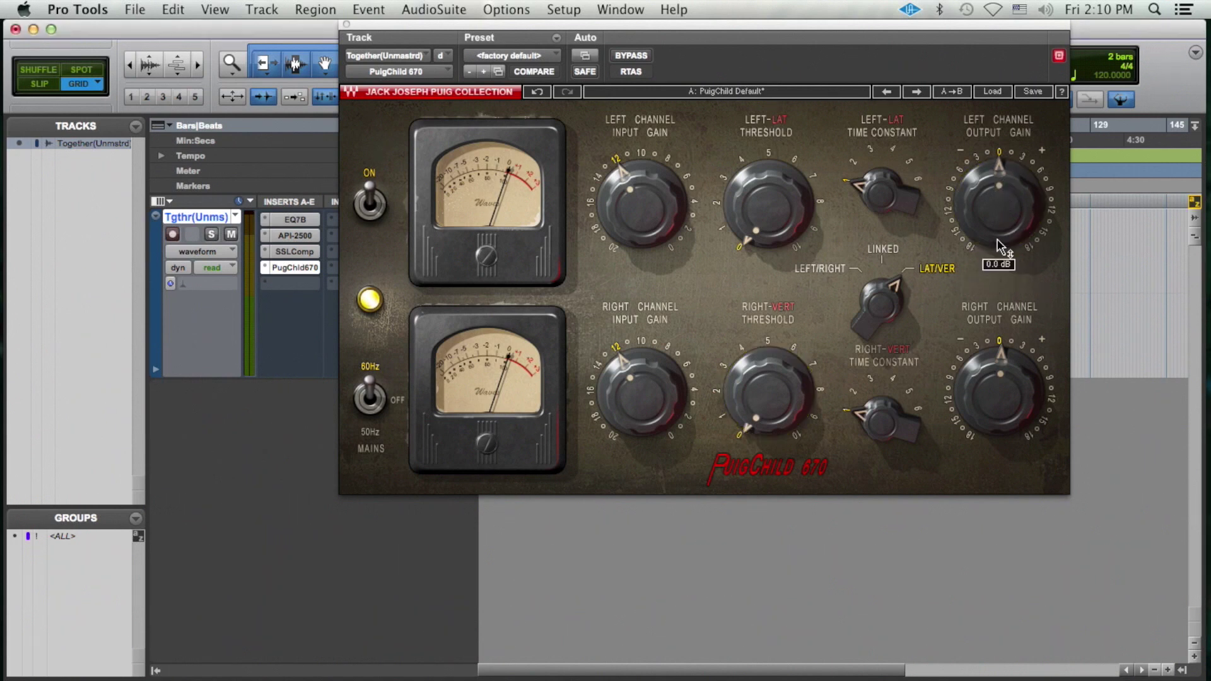
click(991, 395)
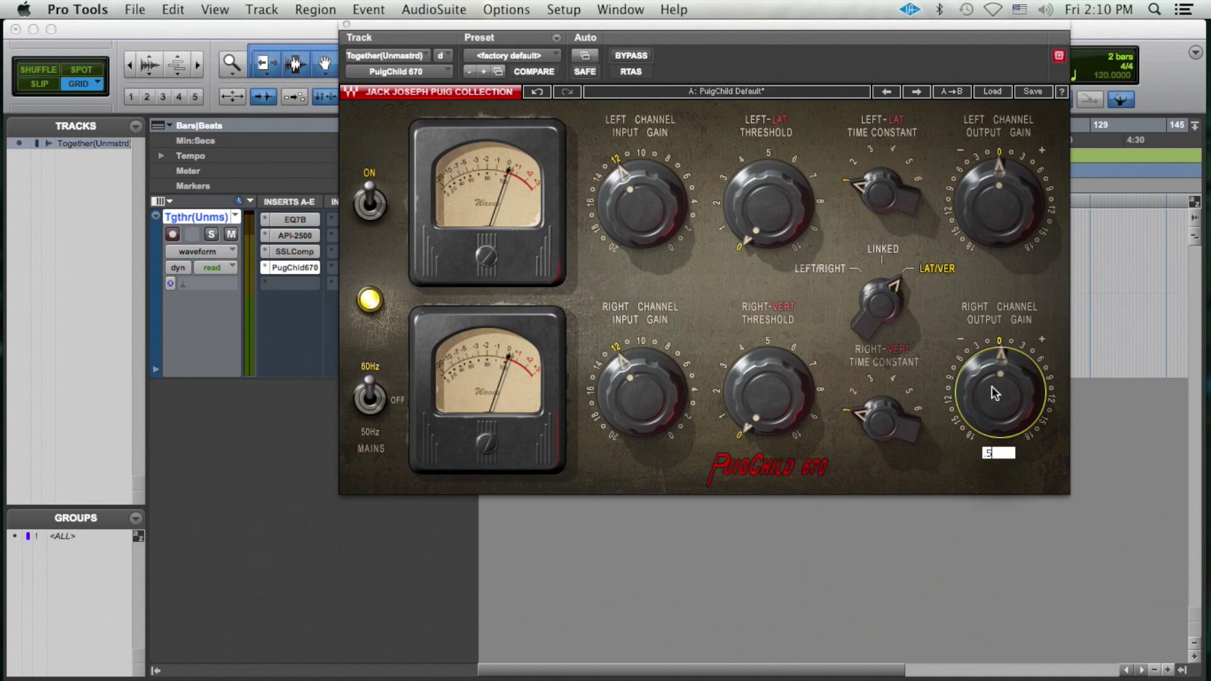
key(Escape)
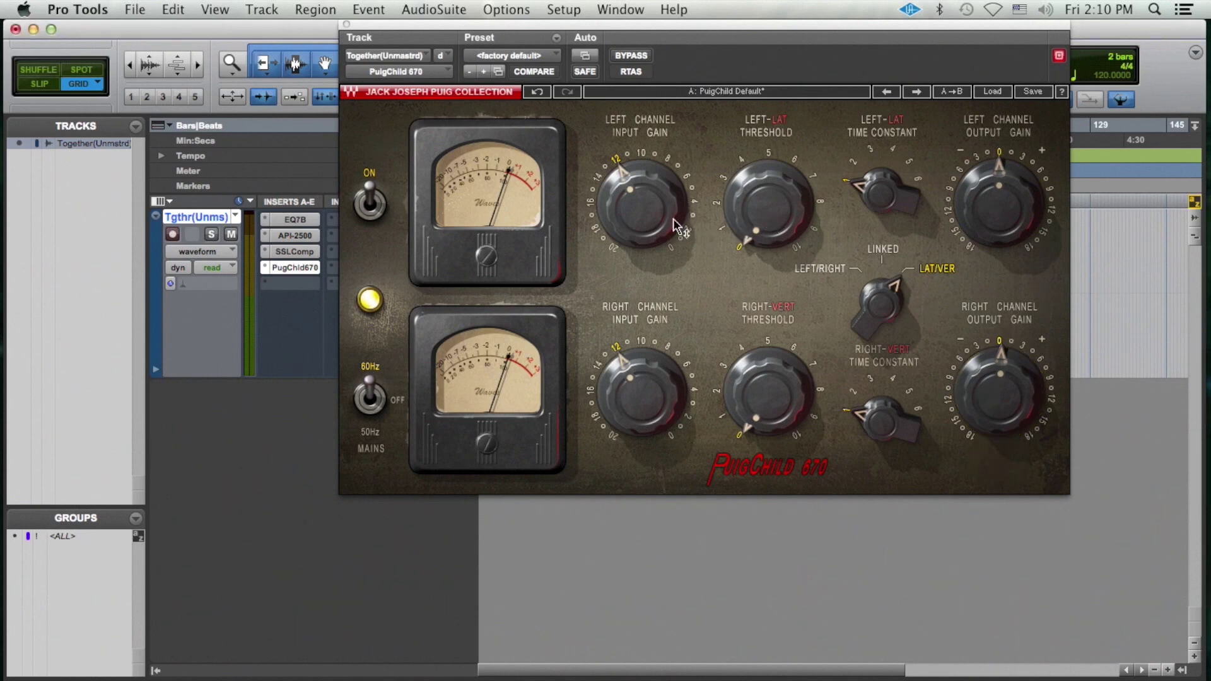
Step: Raise the PuigChild 670's left threshold to about 1 during playback and compare against bypass, closing the plug-in and stopping playback when done
key(space)
click(740, 202)
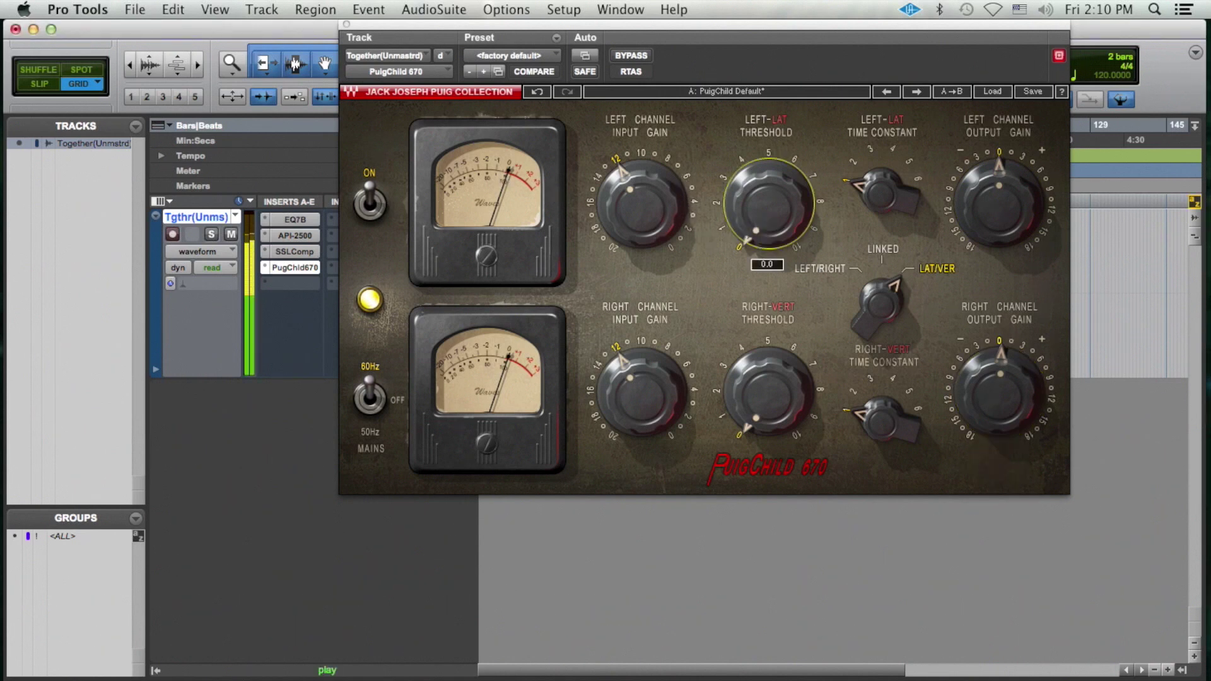
drag(746, 239, 734, 230)
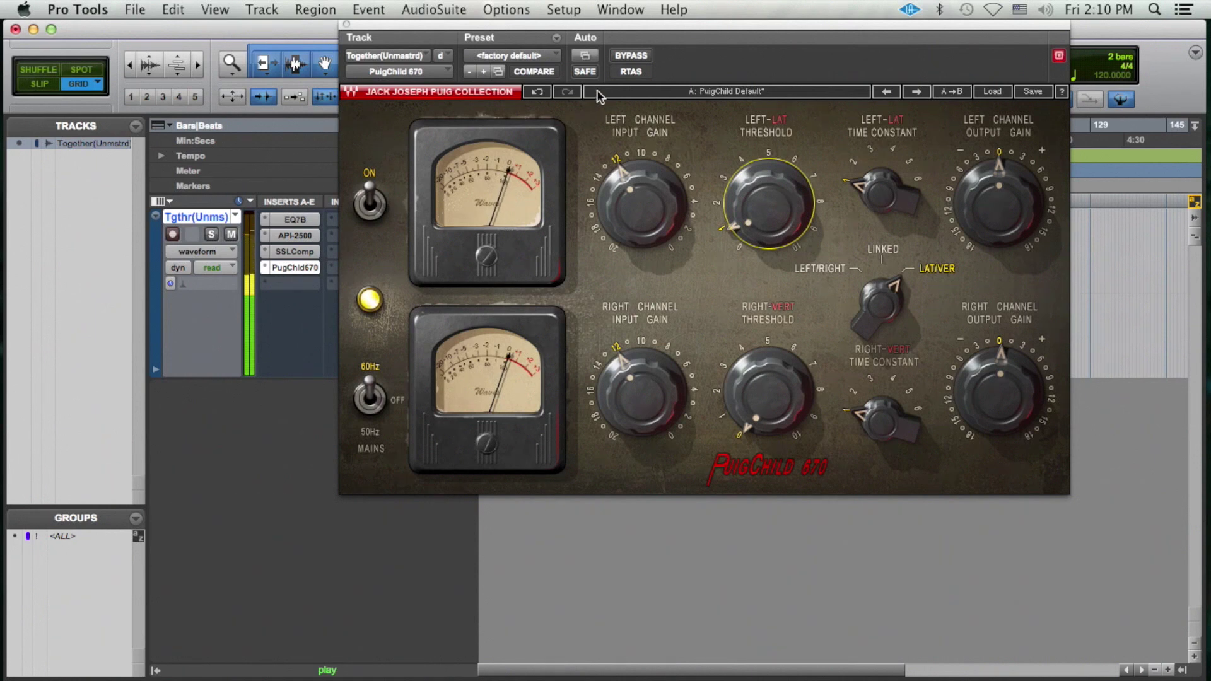
click(631, 55)
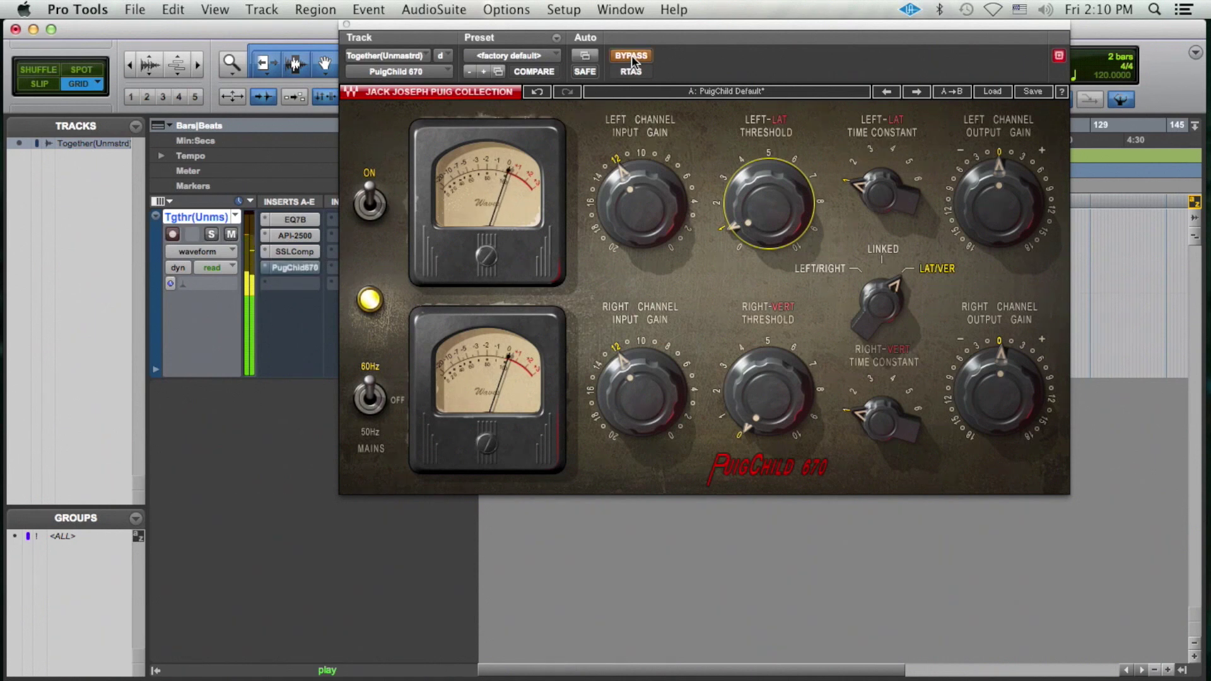
click(631, 55)
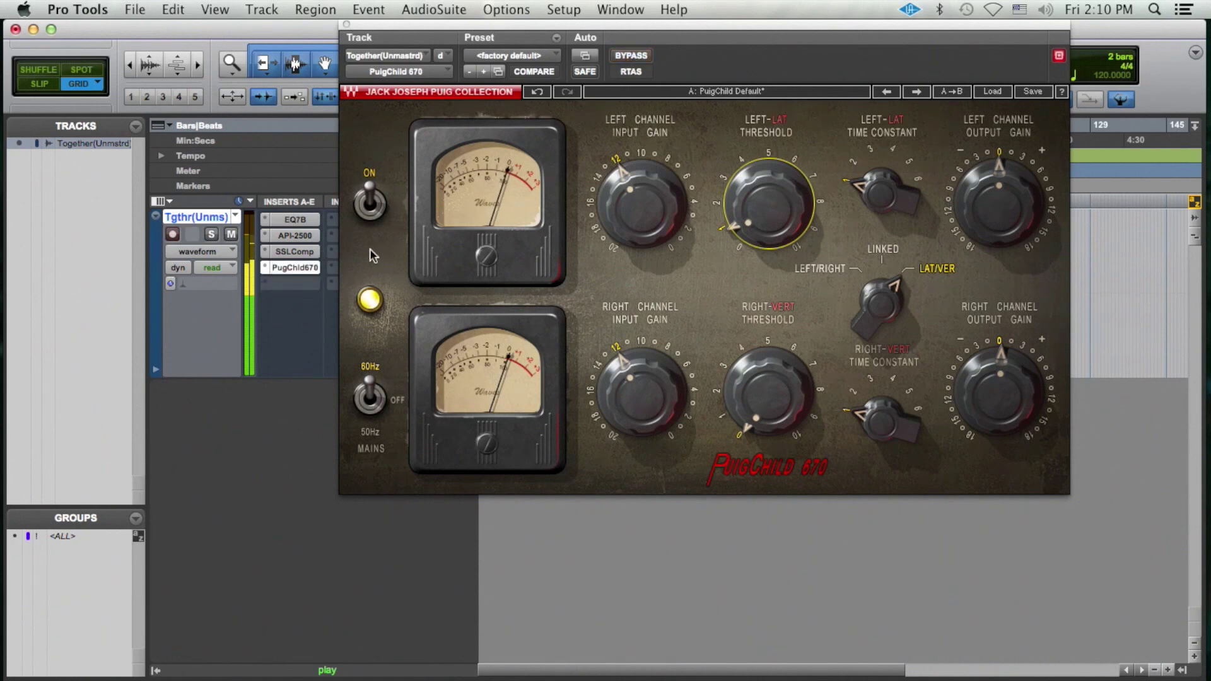
click(293, 267)
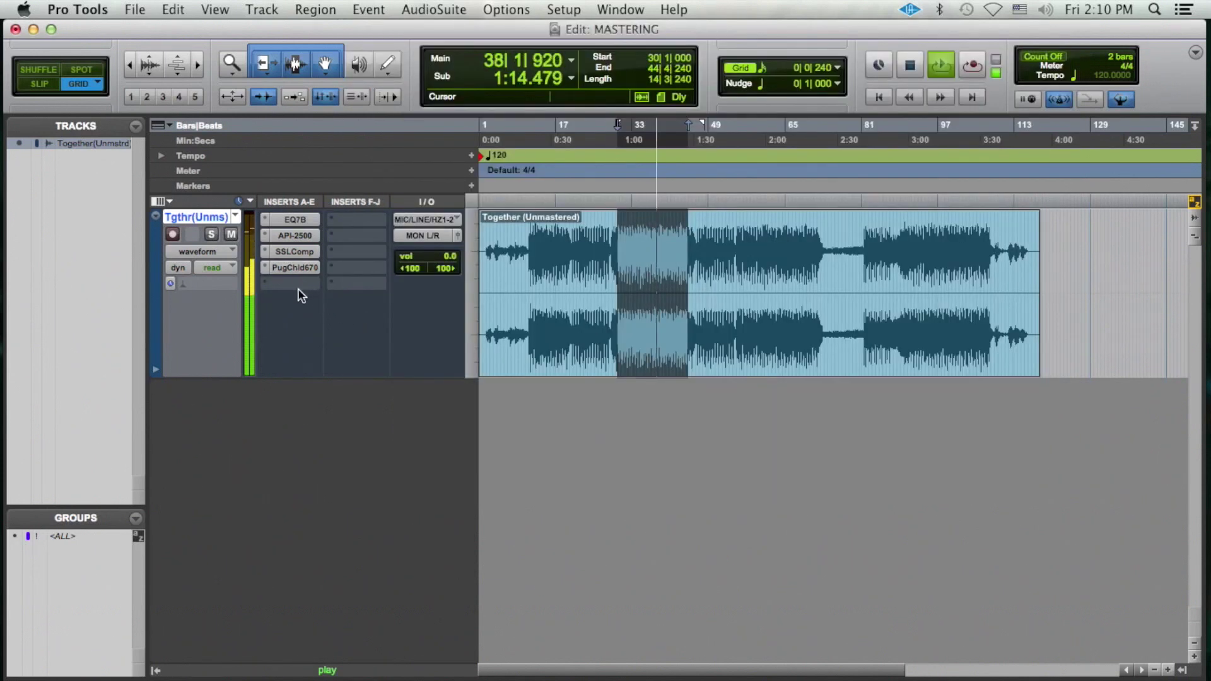
key(space)
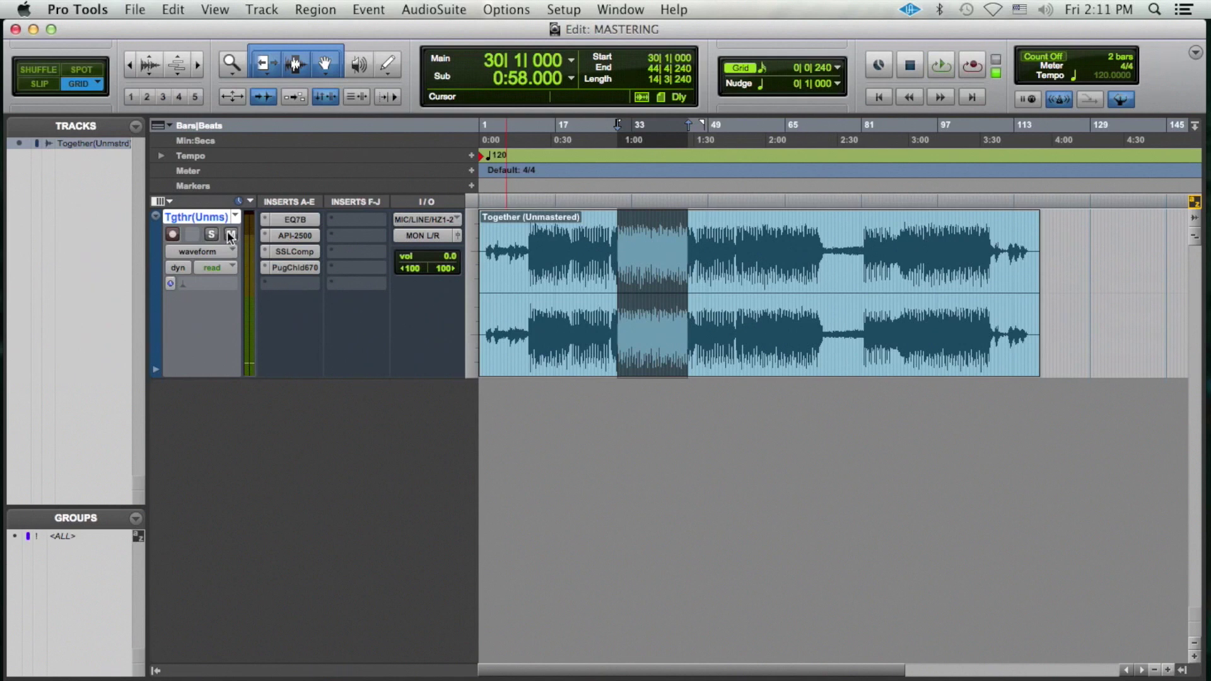
click(305, 283)
mouse_move(325, 354)
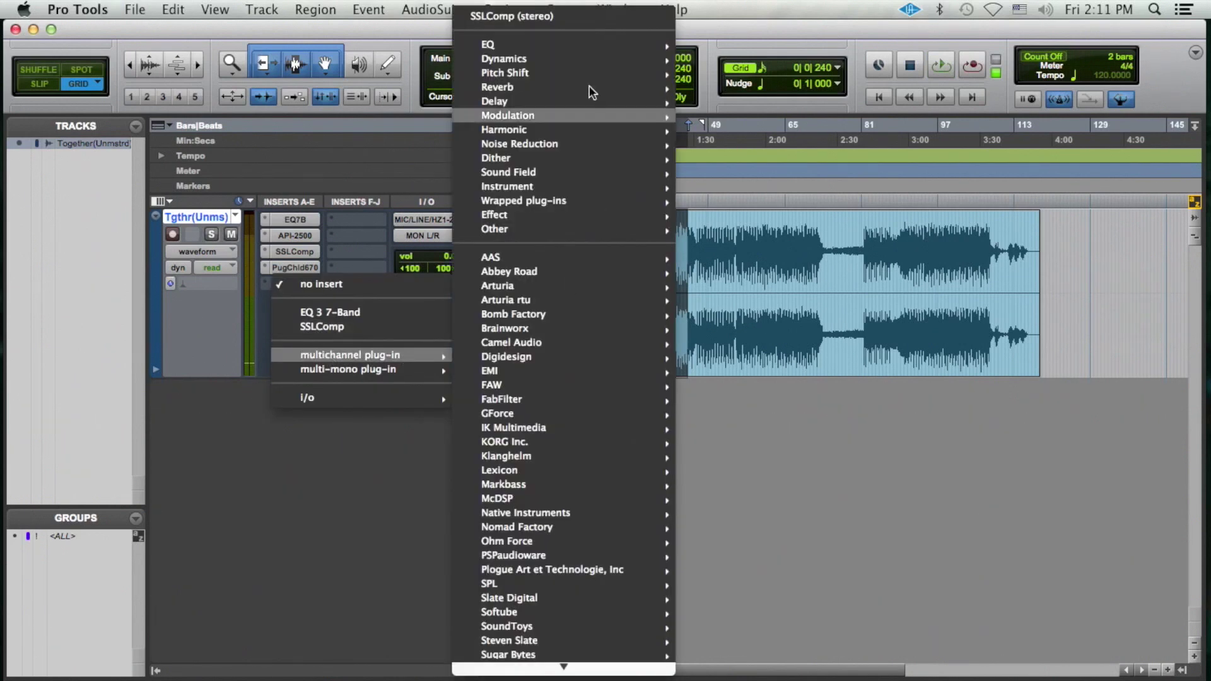
mouse_move(531, 41)
scroll(820, 466, down, 15)
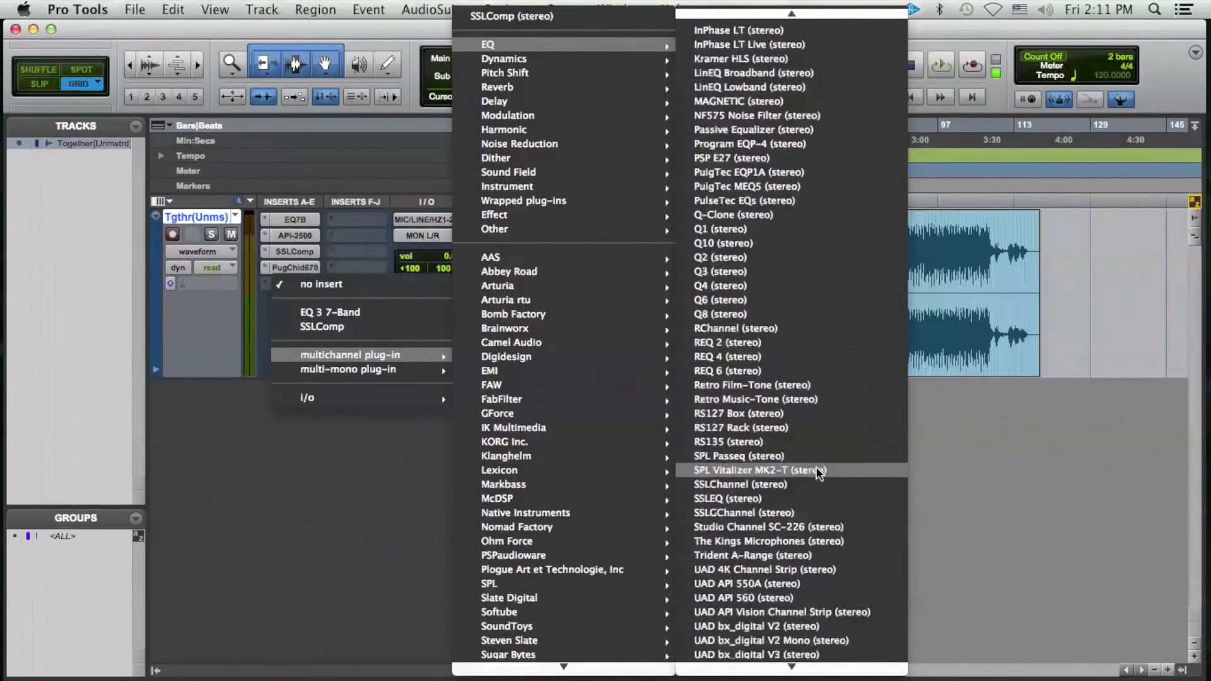
scroll(814, 489, down, 10)
key(Escape)
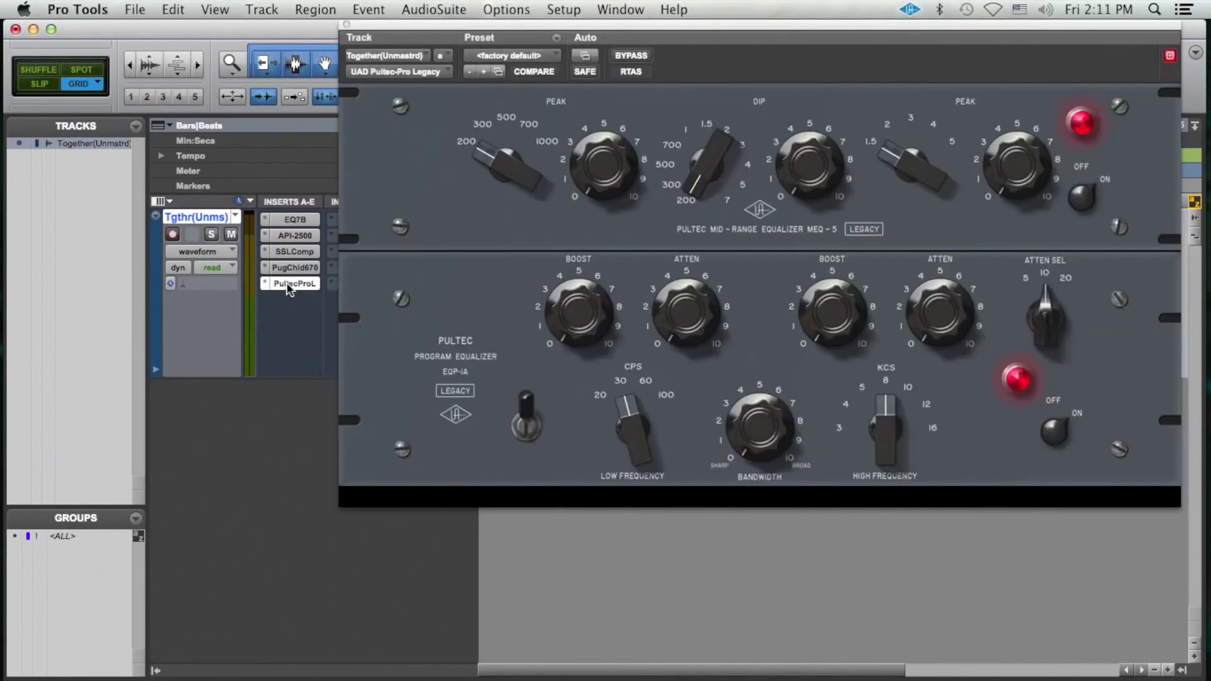
click(286, 282)
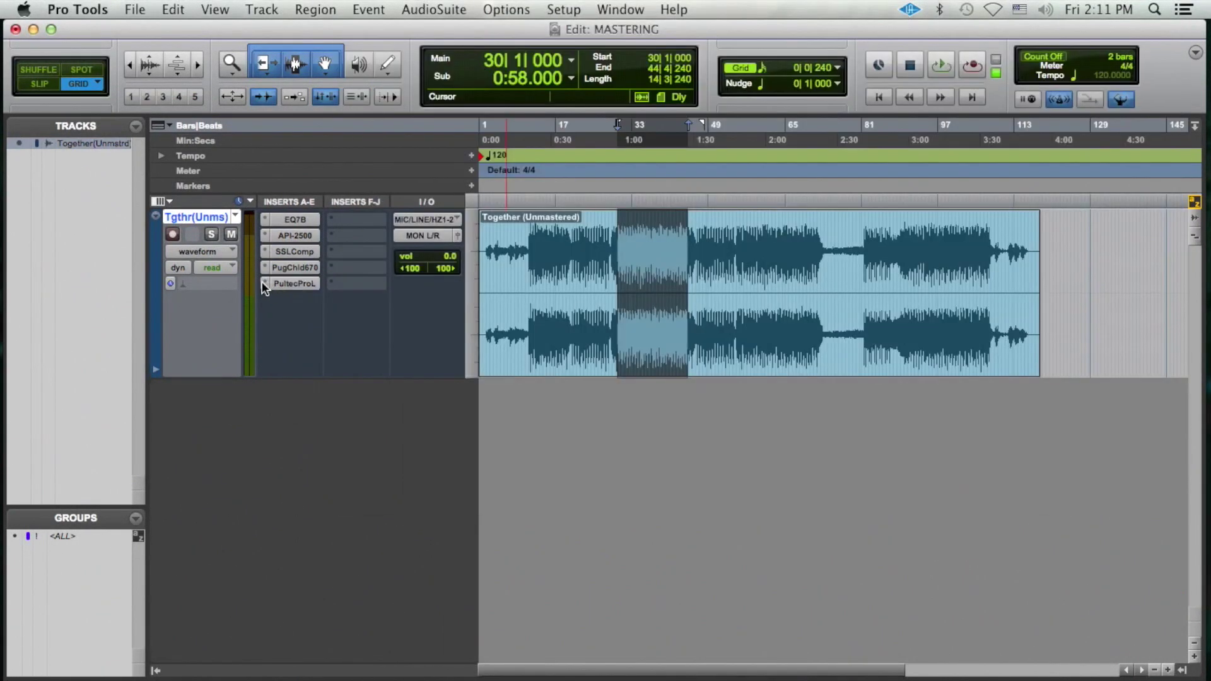
click(264, 283)
click(256, 288)
Step: Insert the UAD Pultec EQP-1A equalizer as a multichannel EQ plug-in in the track's fifth insert slot
click(287, 291)
mouse_move(568, 44)
scroll(732, 425, down, 20)
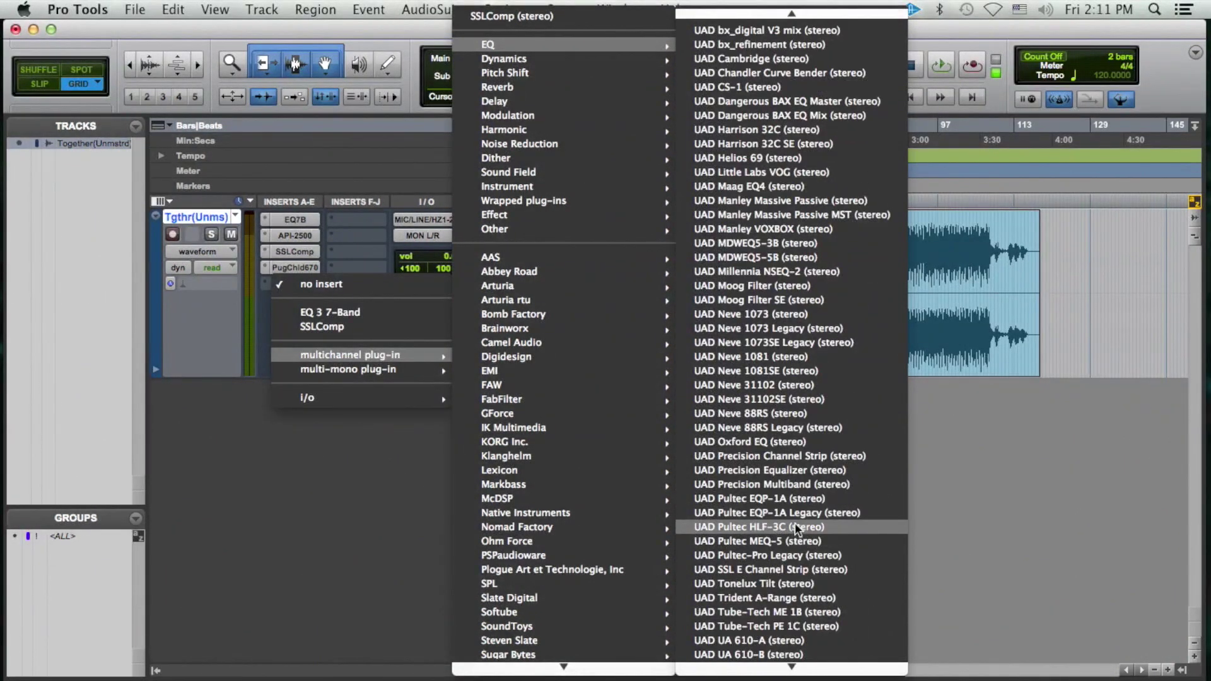
click(806, 500)
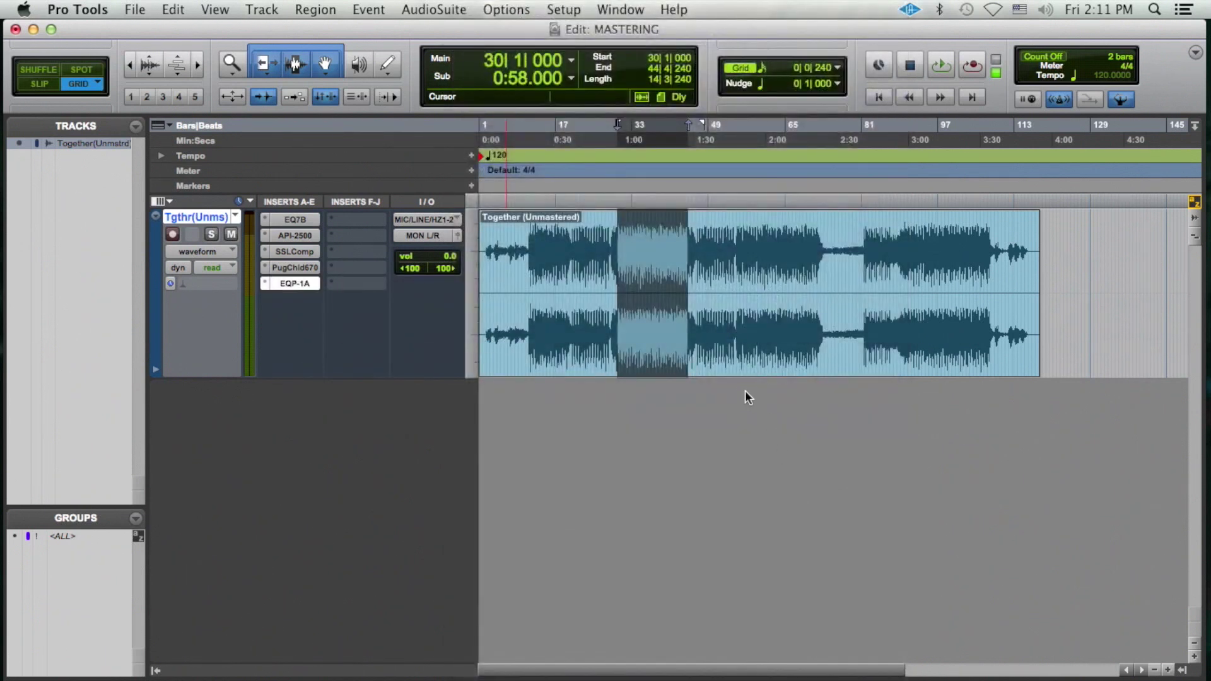
Step: Set the Pultec EQP-1A's low frequency to 60 CPS and its high frequency to 10 KCS
key(space)
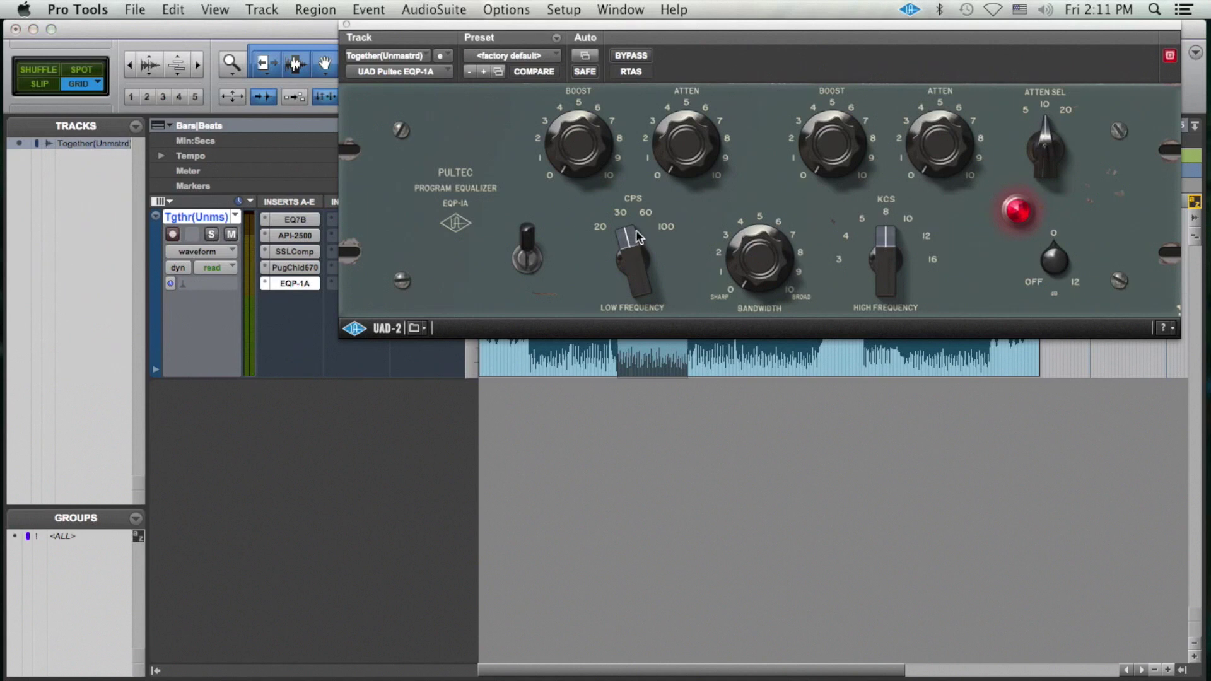
click(637, 237)
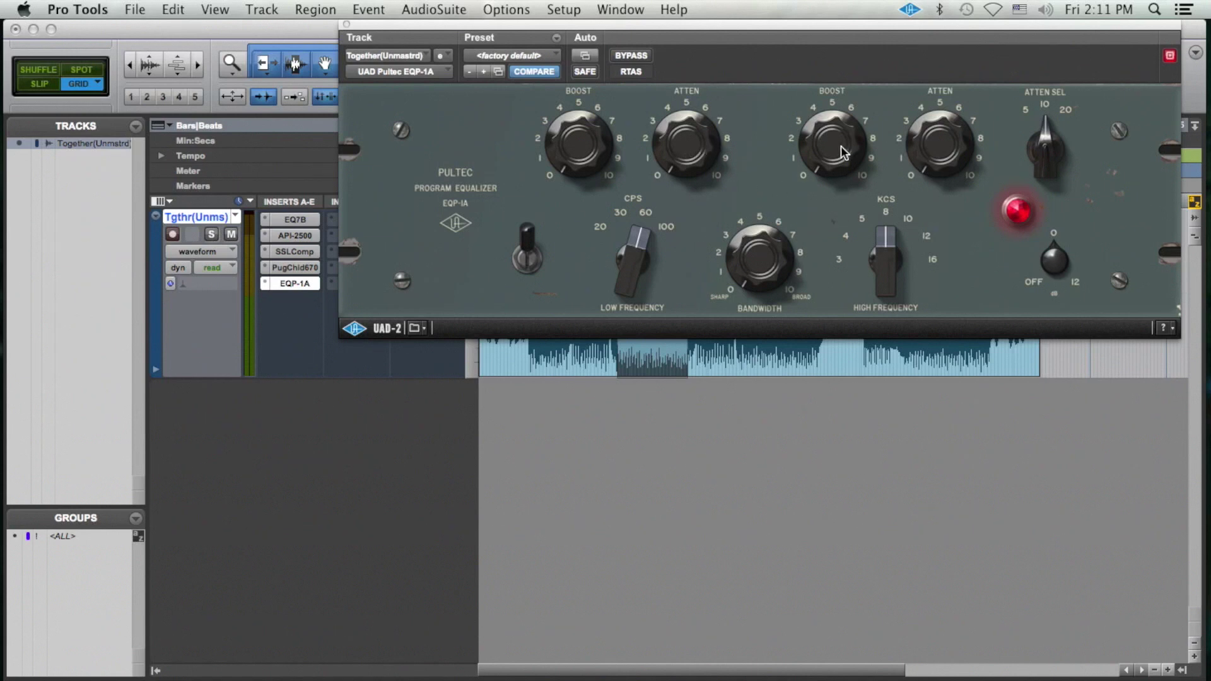
drag(886, 263, 892, 253)
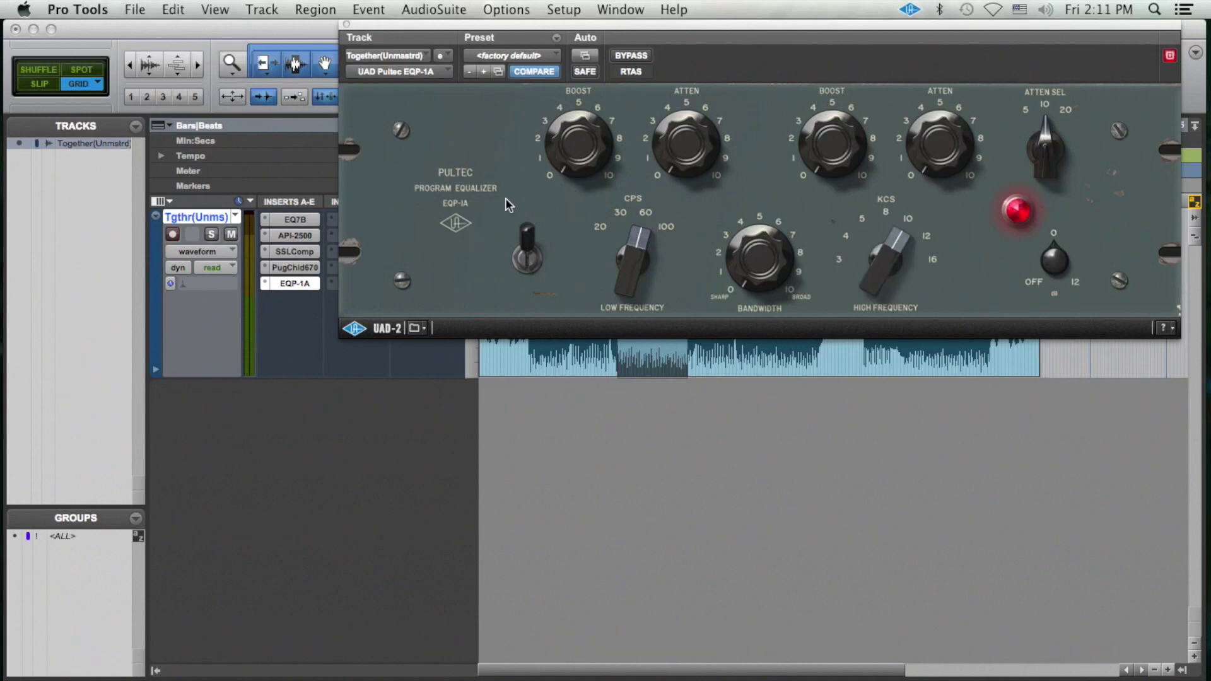
Step: While the passage plays, set the EQP-1A's low-frequency boost and attenuation to about 1 each and its bandwidth to about 10
click(572, 161)
key(space)
drag(572, 160, 581, 149)
drag(665, 151, 673, 135)
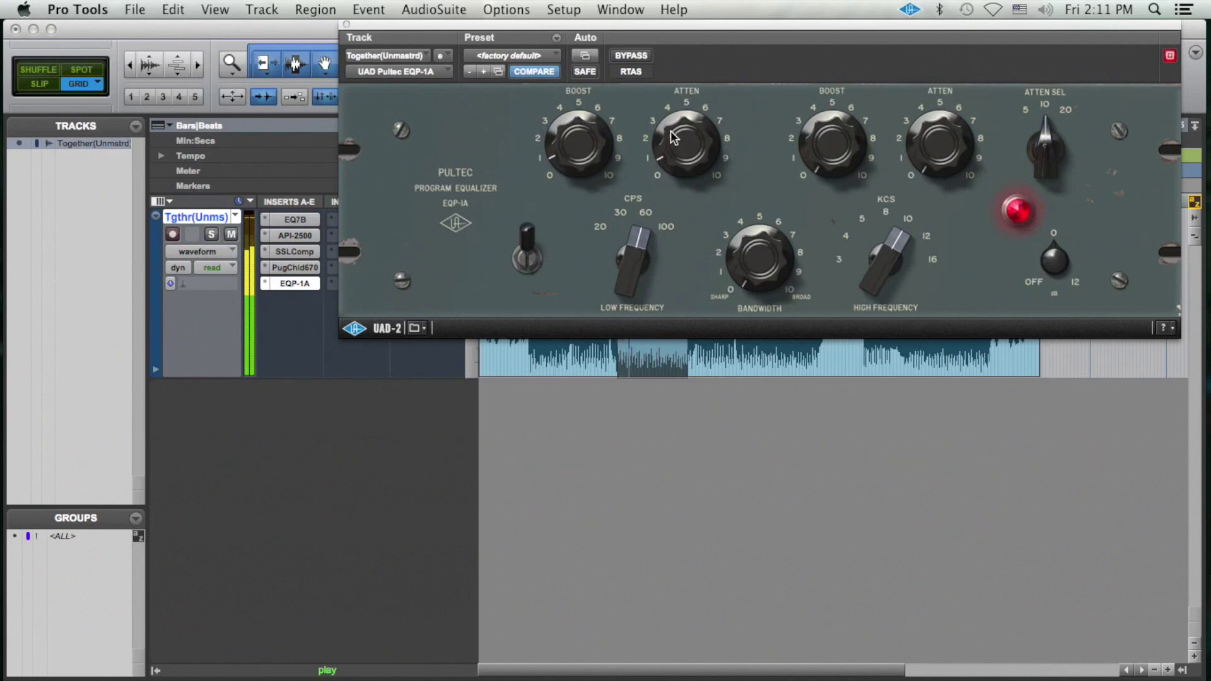
mouse_move(563, 146)
mouse_down()
mouse_move(576, 181)
mouse_move(657, 160)
mouse_move(564, 150)
mouse_up()
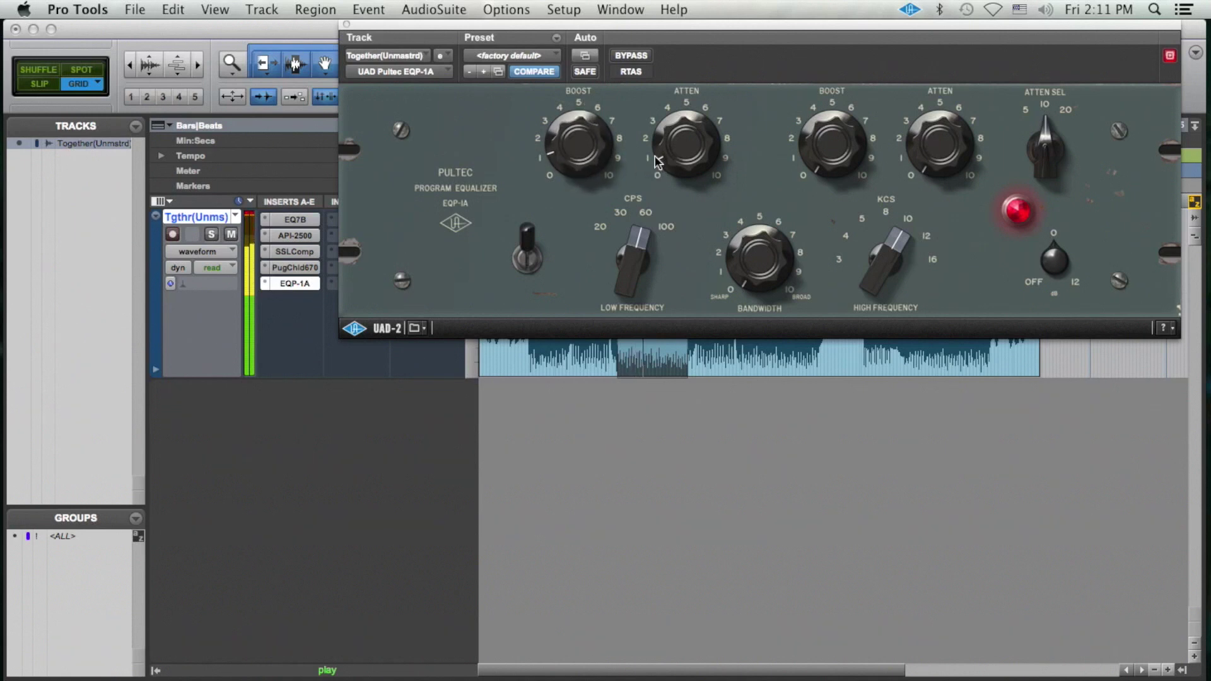
mouse_move(664, 154)
mouse_down()
mouse_move(665, 190)
mouse_move(675, 162)
mouse_up()
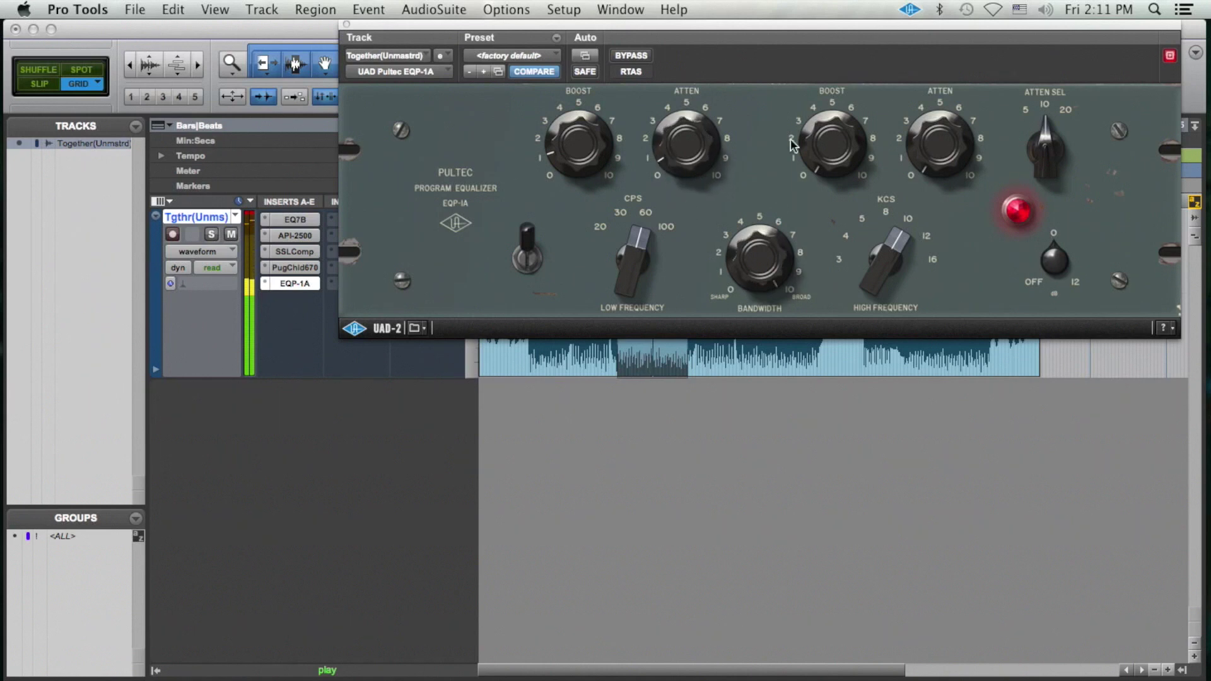
Step: Raise the EQP-1A's high-frequency boost to about 7 and set its high frequency to 12 KCS
drag(828, 161, 863, 87)
drag(889, 265, 896, 248)
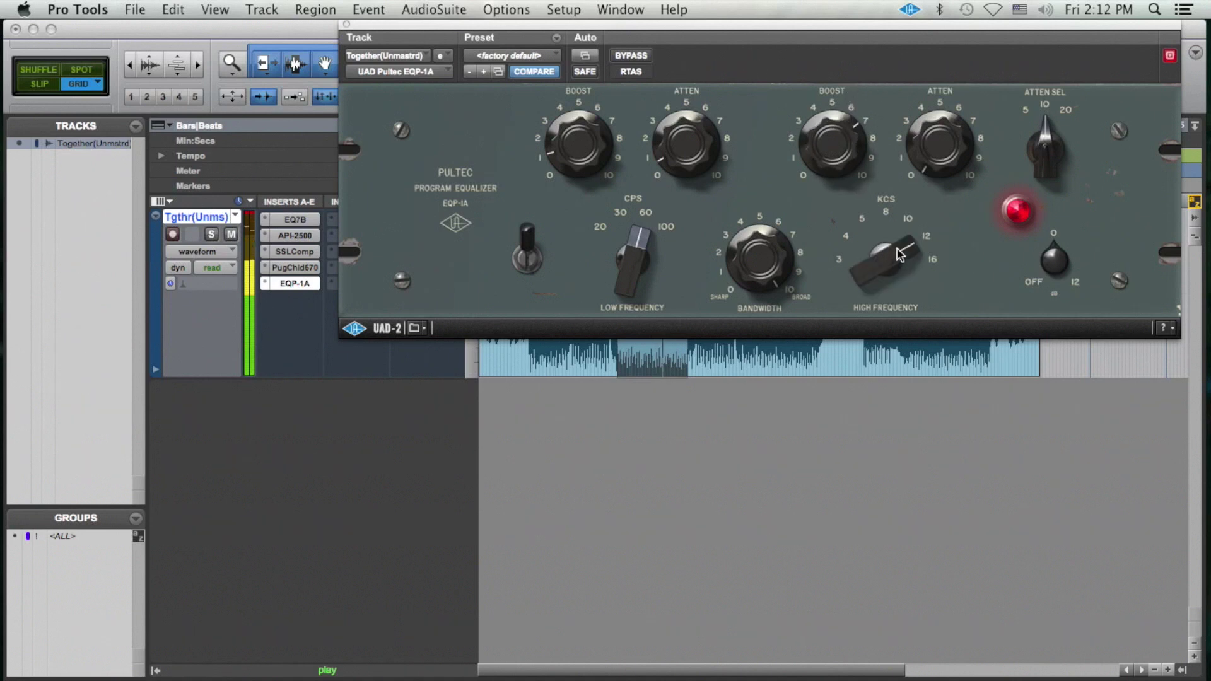
Step: Sweep the EQP-1A's high-frequency boost by ear while the passage plays, comparing the sound with the equalizer bypassed and active
drag(846, 137, 831, 203)
drag(830, 140, 864, 114)
click(642, 57)
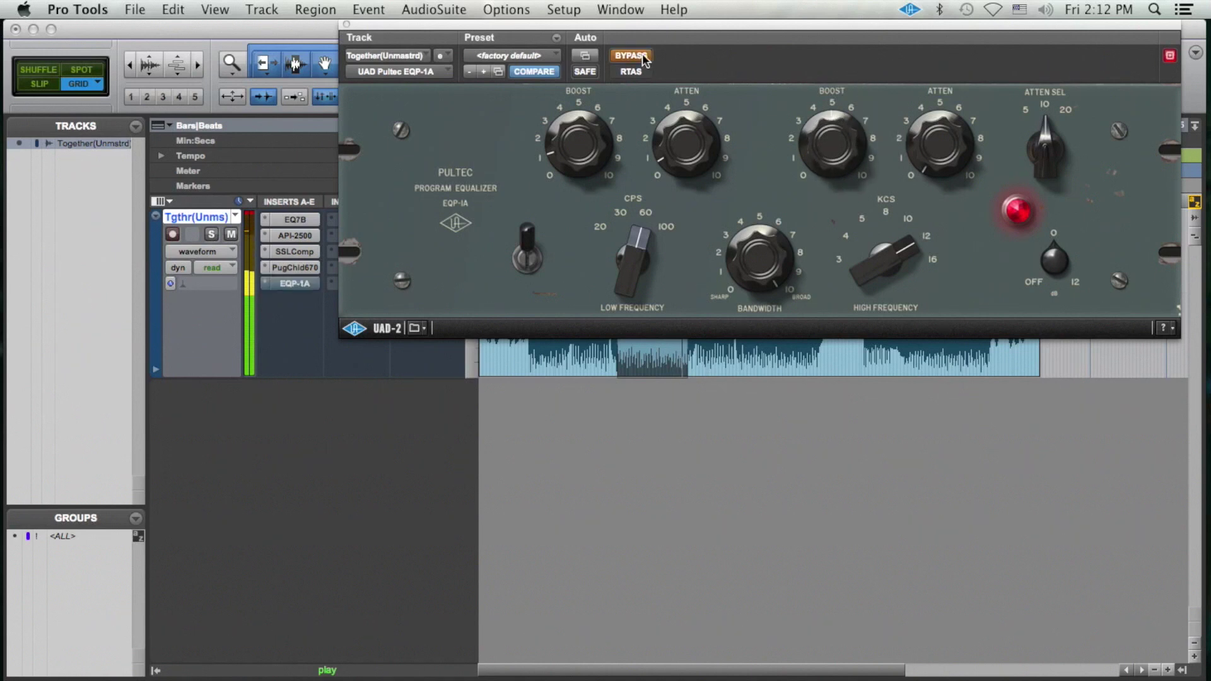
click(642, 57)
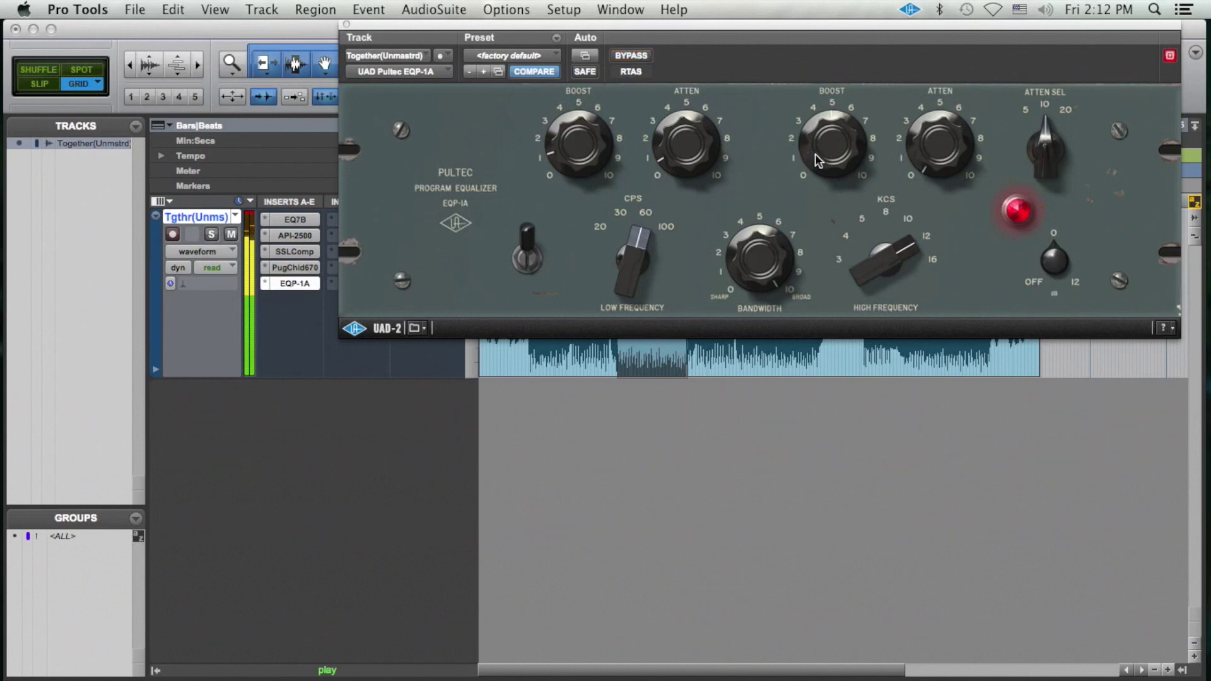
click(634, 57)
click(634, 57)
Step: Set the EQP-1A's attenuation selector to 5, compare the bypassed and processed sound, and close the plug-in
drag(1045, 150, 1035, 157)
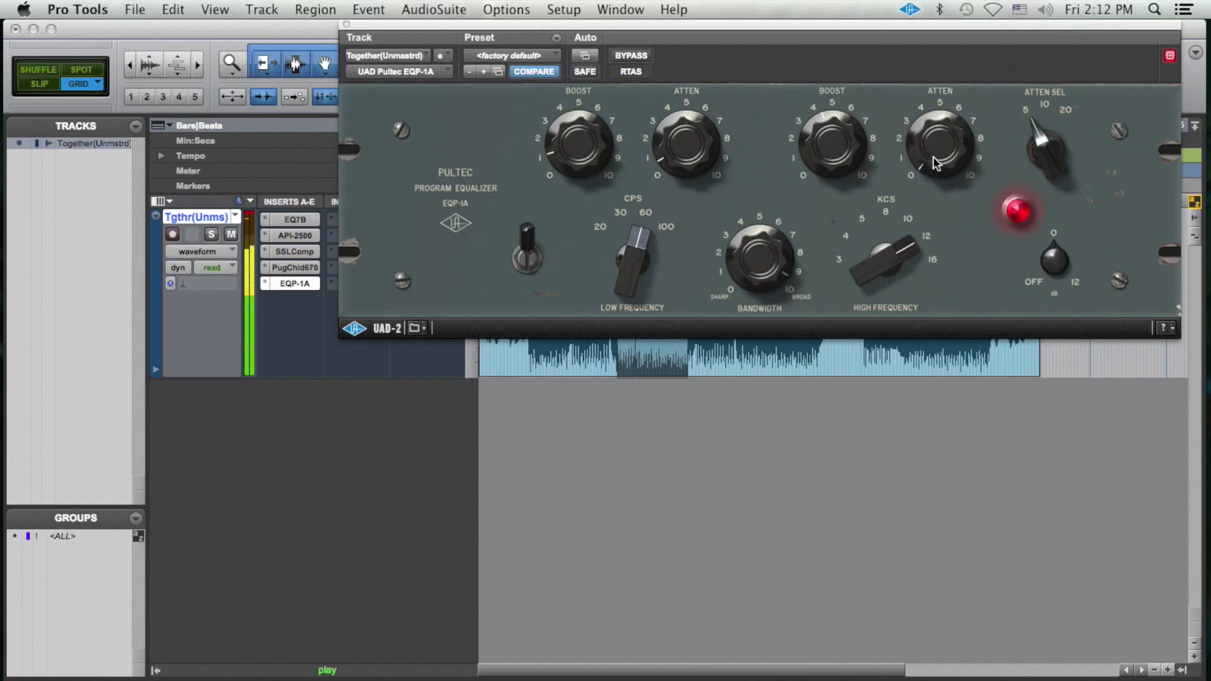
click(635, 57)
click(635, 57)
click(289, 284)
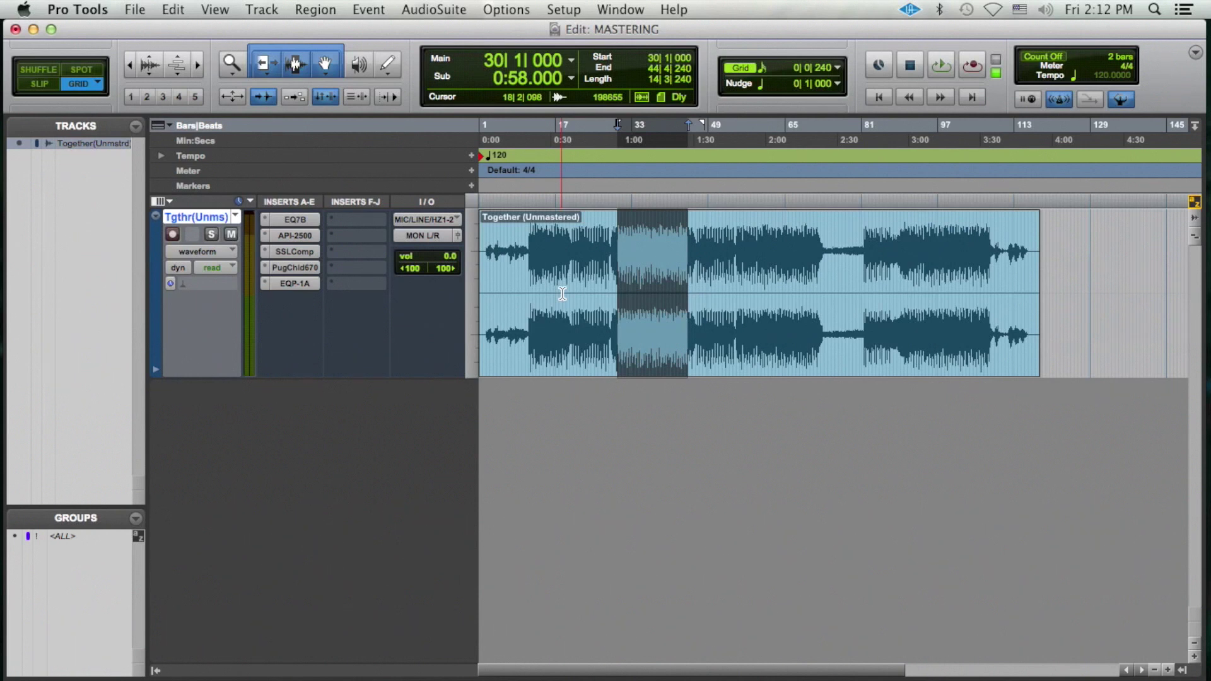
Step: Insert POWr Dither as a multichannel plug-in in the track's sixth insert slot and move its window over the waveform
click(377, 224)
mouse_move(410, 290)
mouse_move(739, 157)
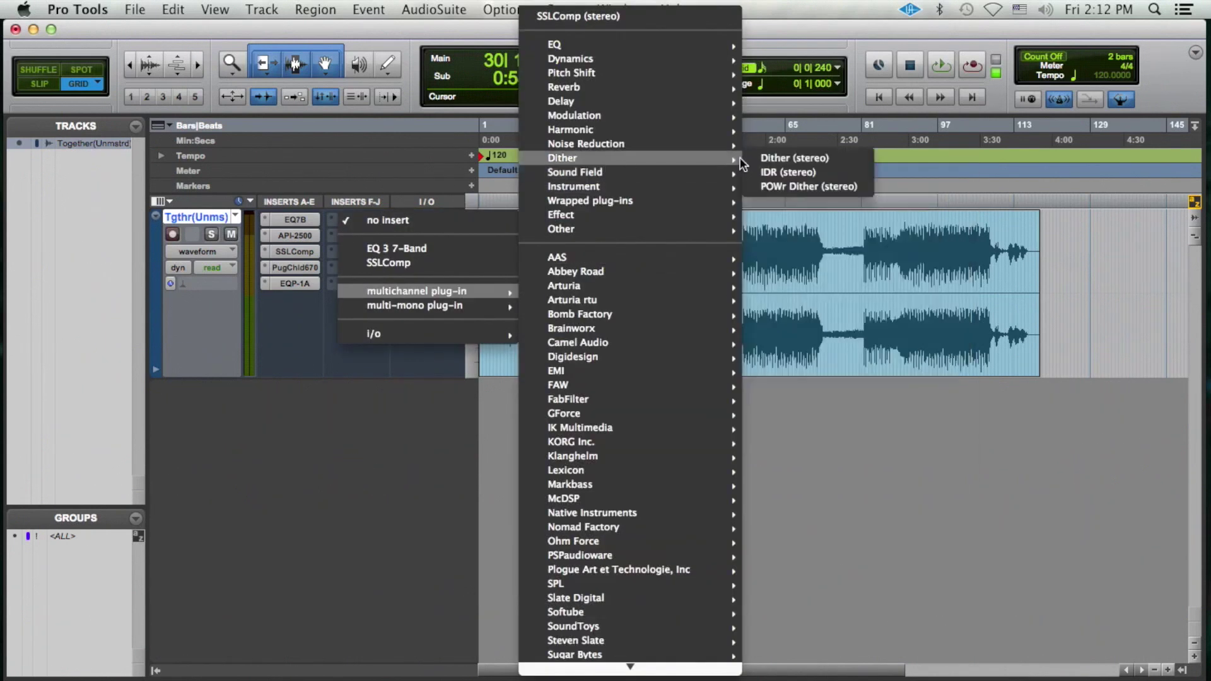
click(797, 186)
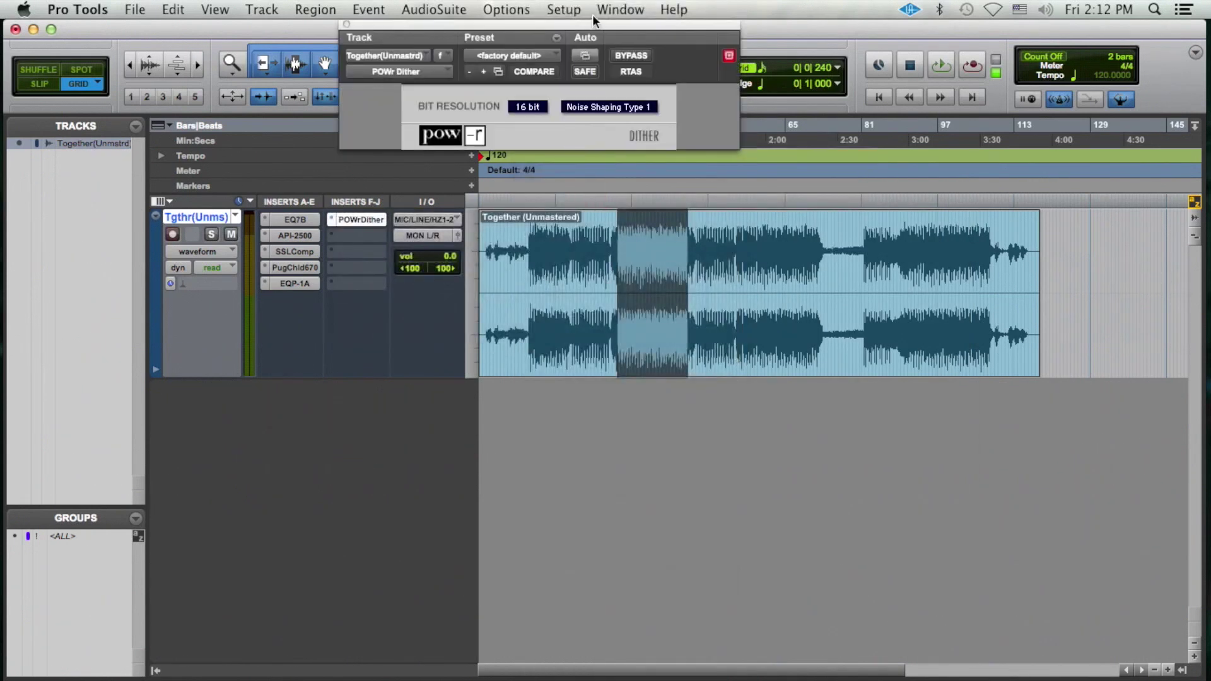
drag(595, 22, 749, 226)
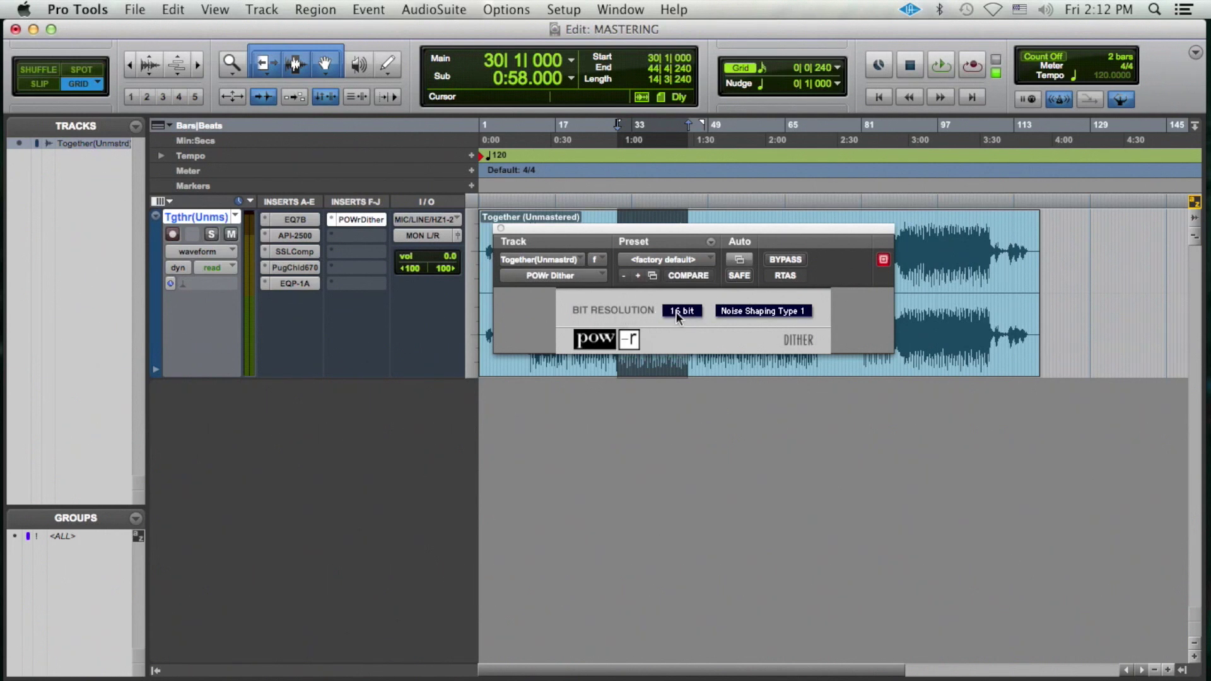
Step: Switch to Word and write the CD standard note: ESTANDAR DE CD, 16 BITS, 44.1 KHZ SAMPLE RATE, WAV O AIFF
key(super+Tab)
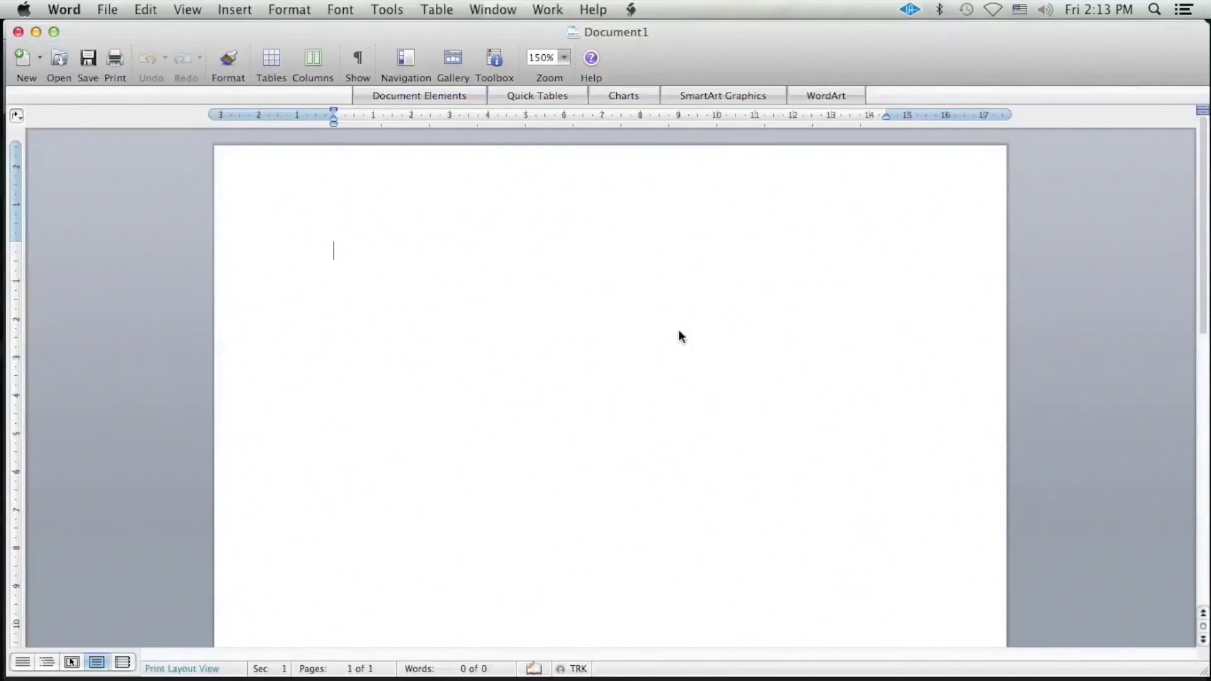
text(ESTANDAR)
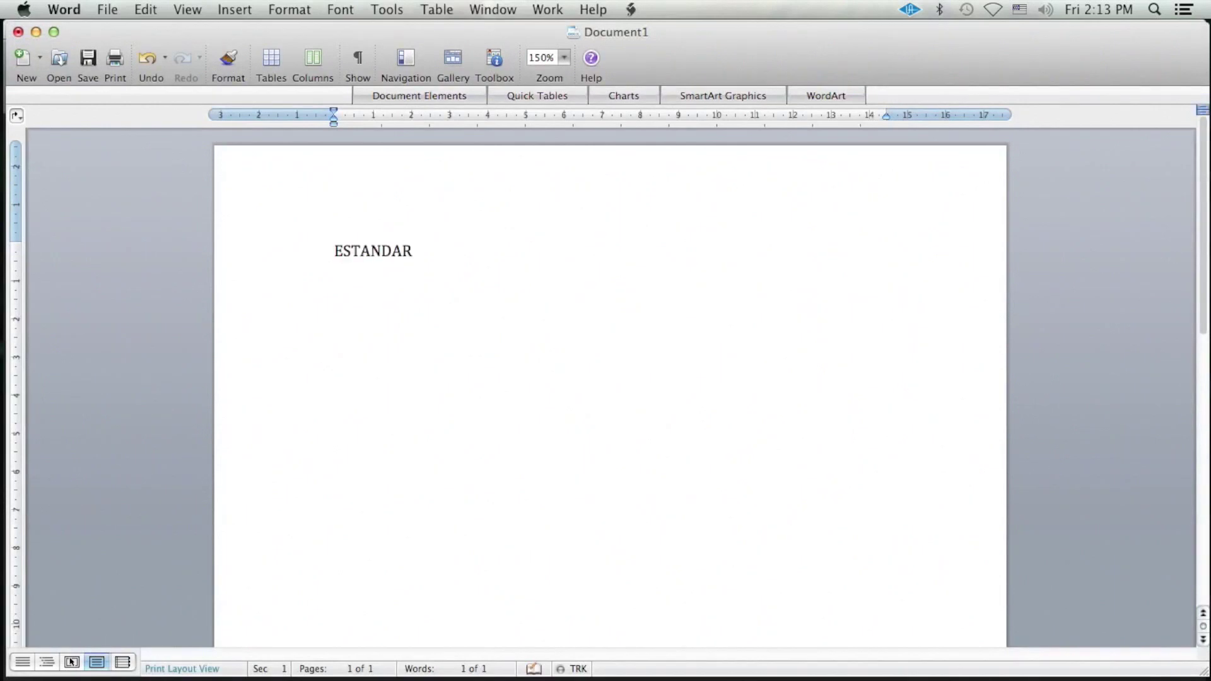
text( DE CD  )
text(16 BITS)
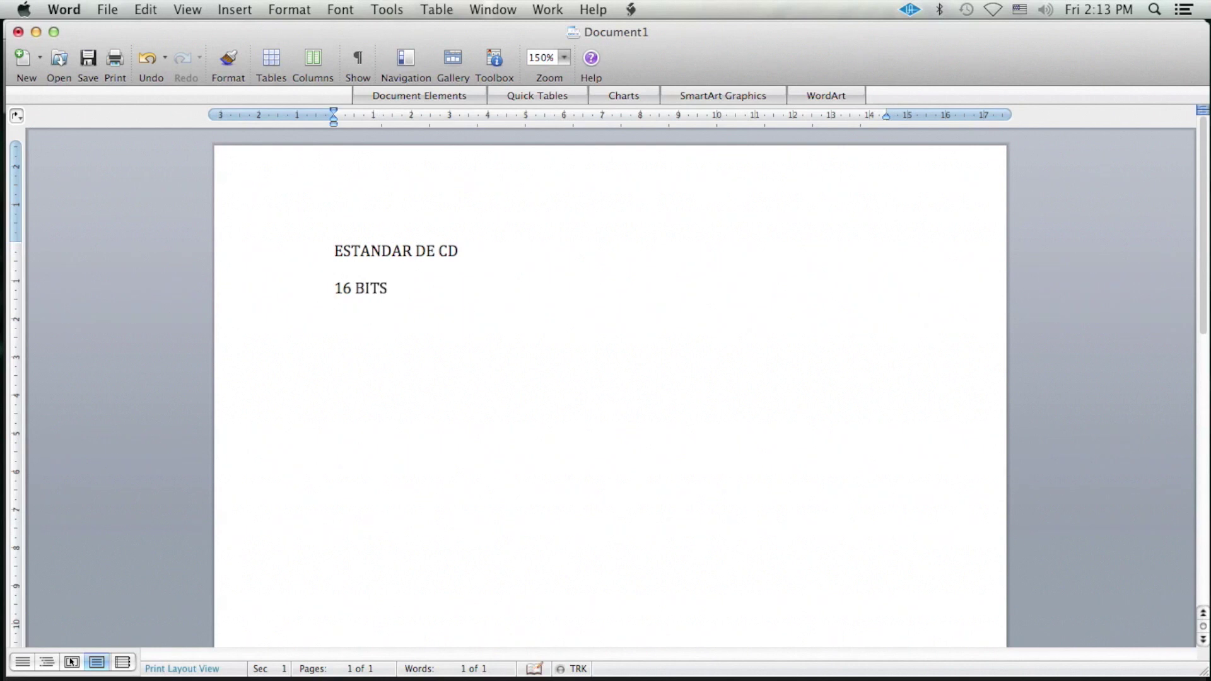
text( 44.1 KHZ SAMPLE)
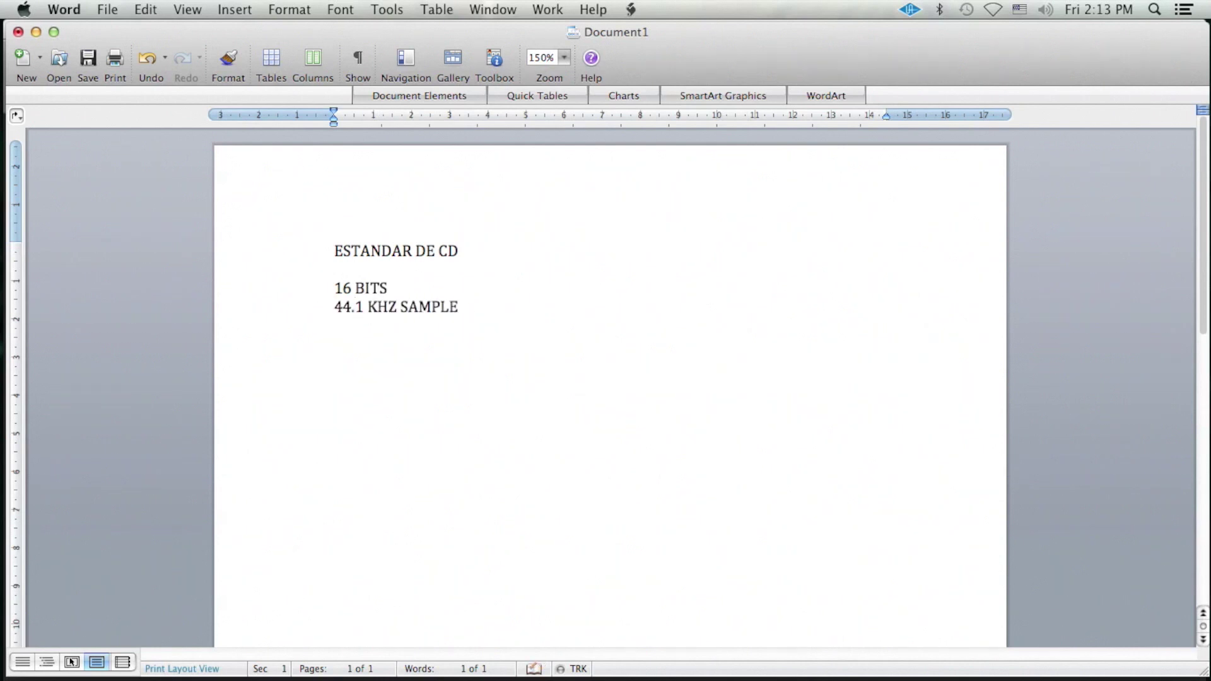
text( RATE)
key(BackSpace)
text(ATE)
text( WV)
text(AV)
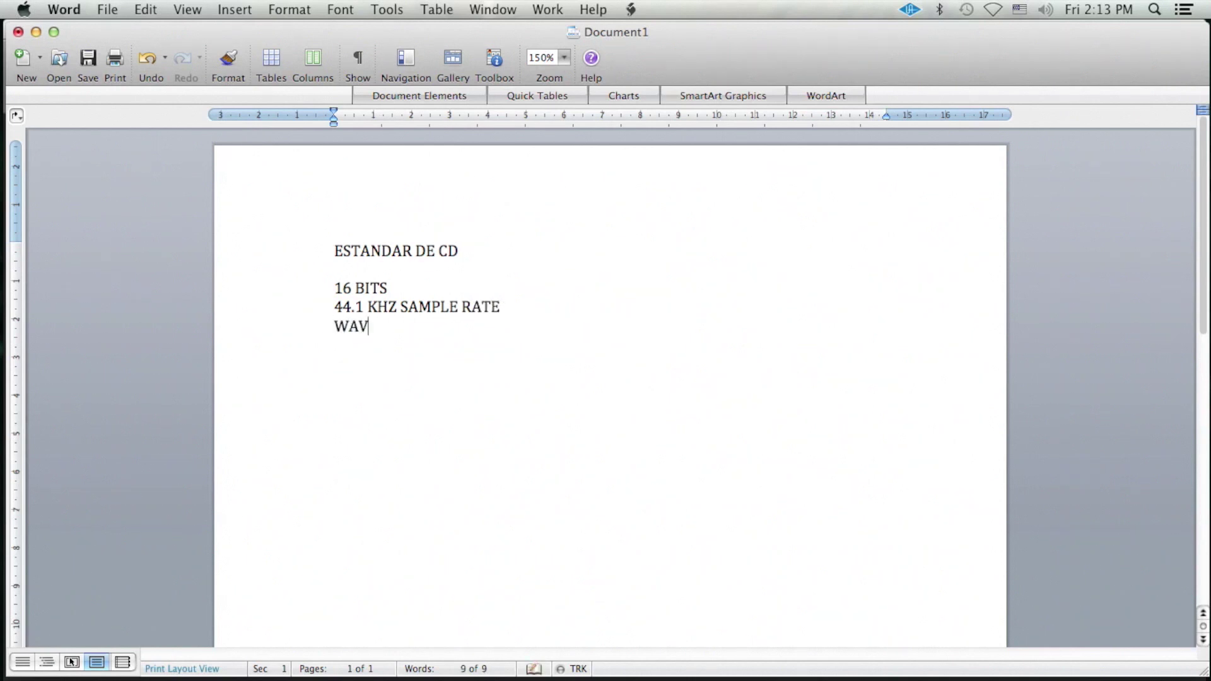
text( O AIFF)
Step: Back in Pro Tools, close the dither window and insert the multichannel ML4000 ML1 limiter in the seventh insert slot
key(super+Tab)
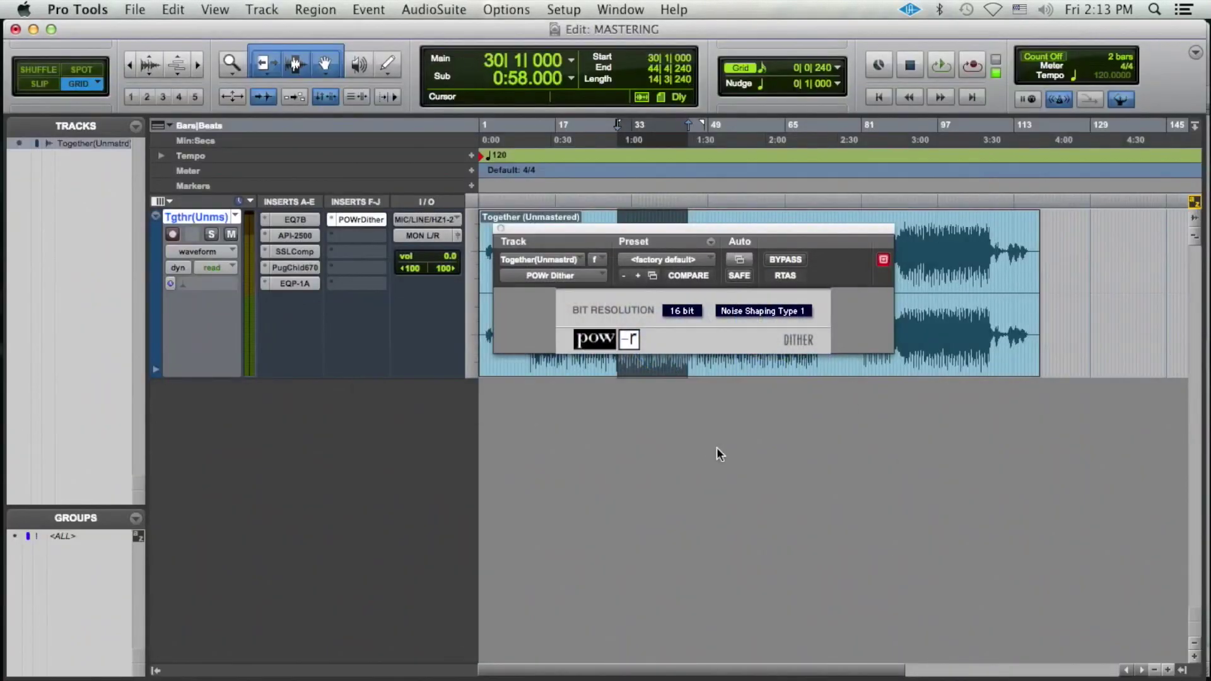
click(373, 218)
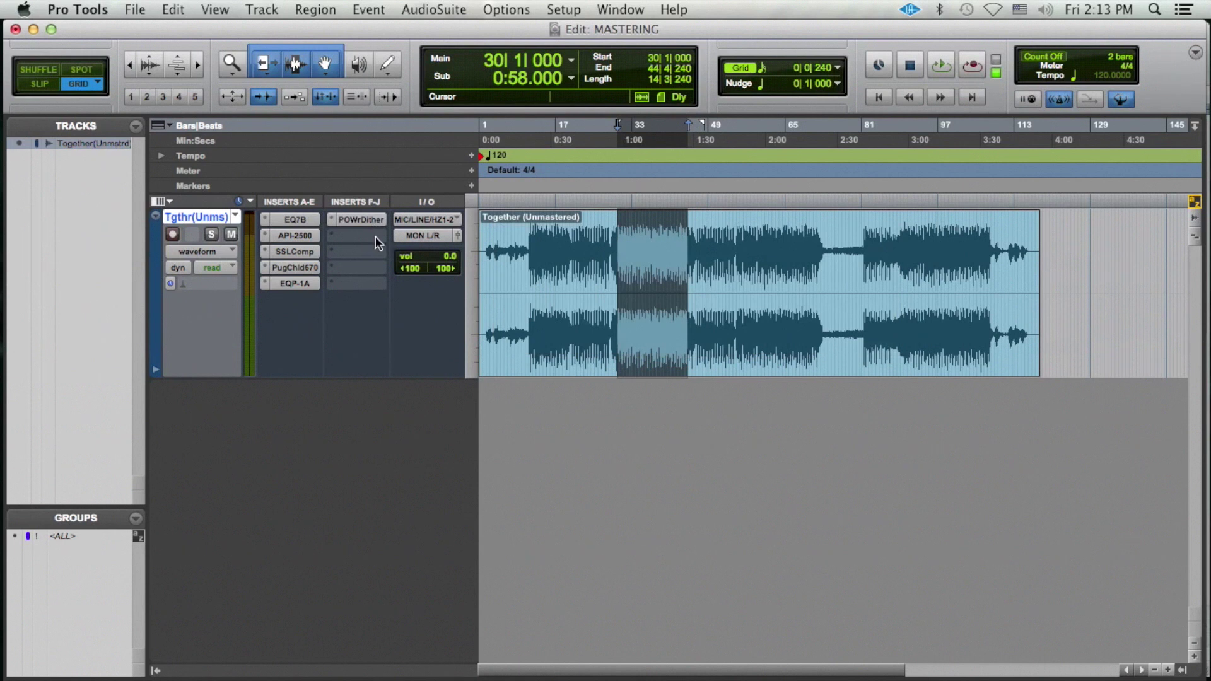
click(376, 236)
mouse_move(399, 303)
mouse_move(599, 60)
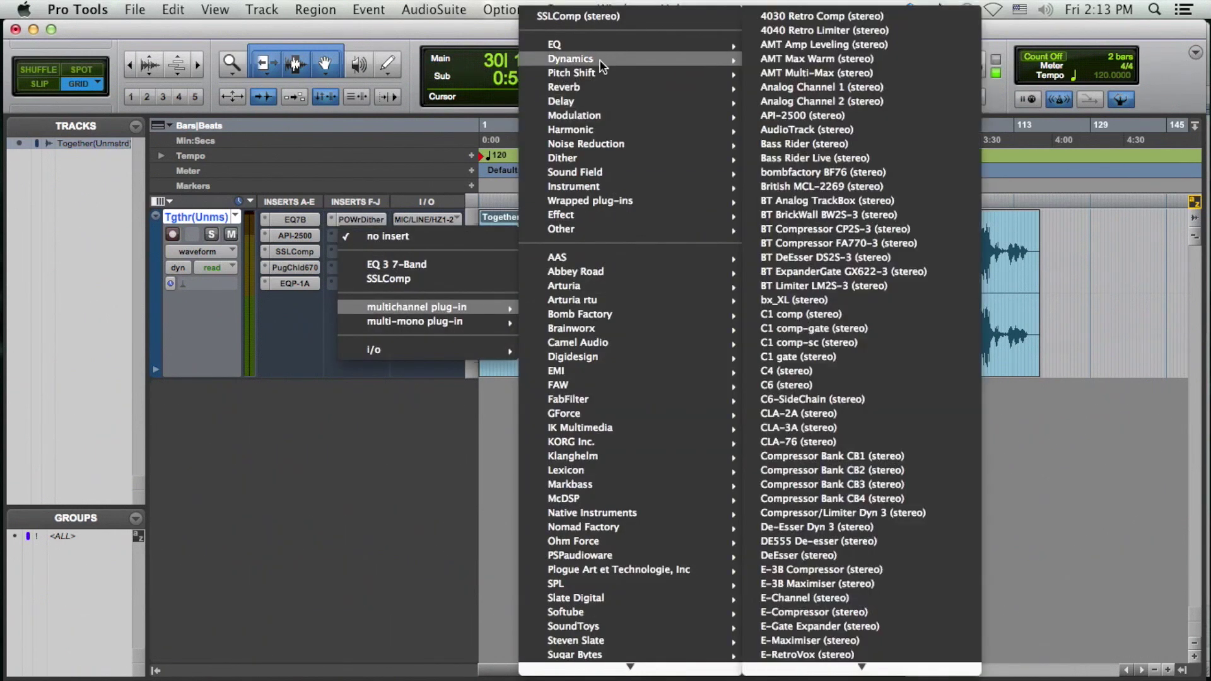
scroll(841, 516, down, 5)
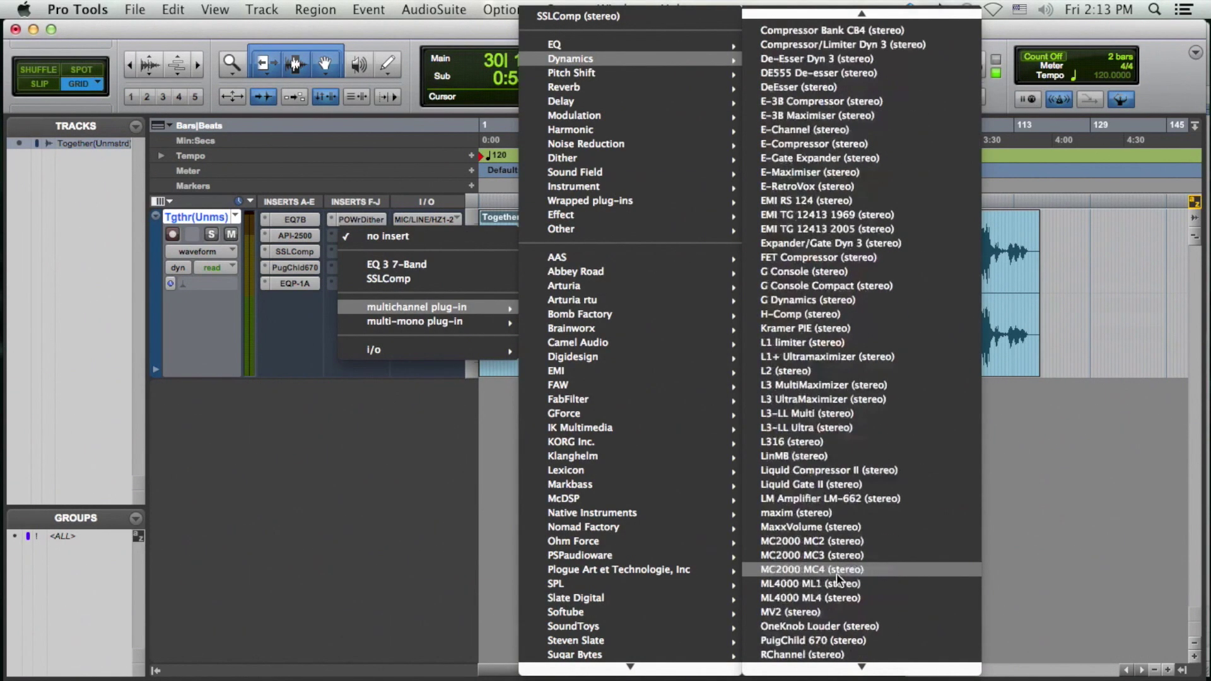
click(838, 579)
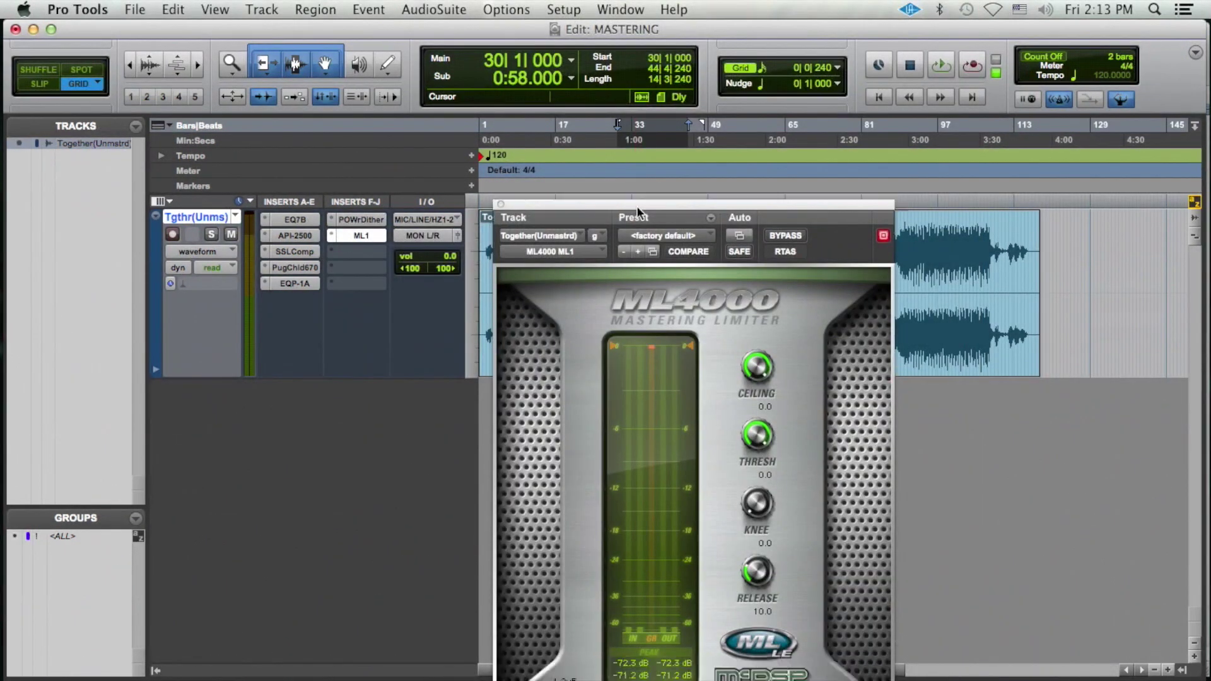
drag(631, 224, 615, 16)
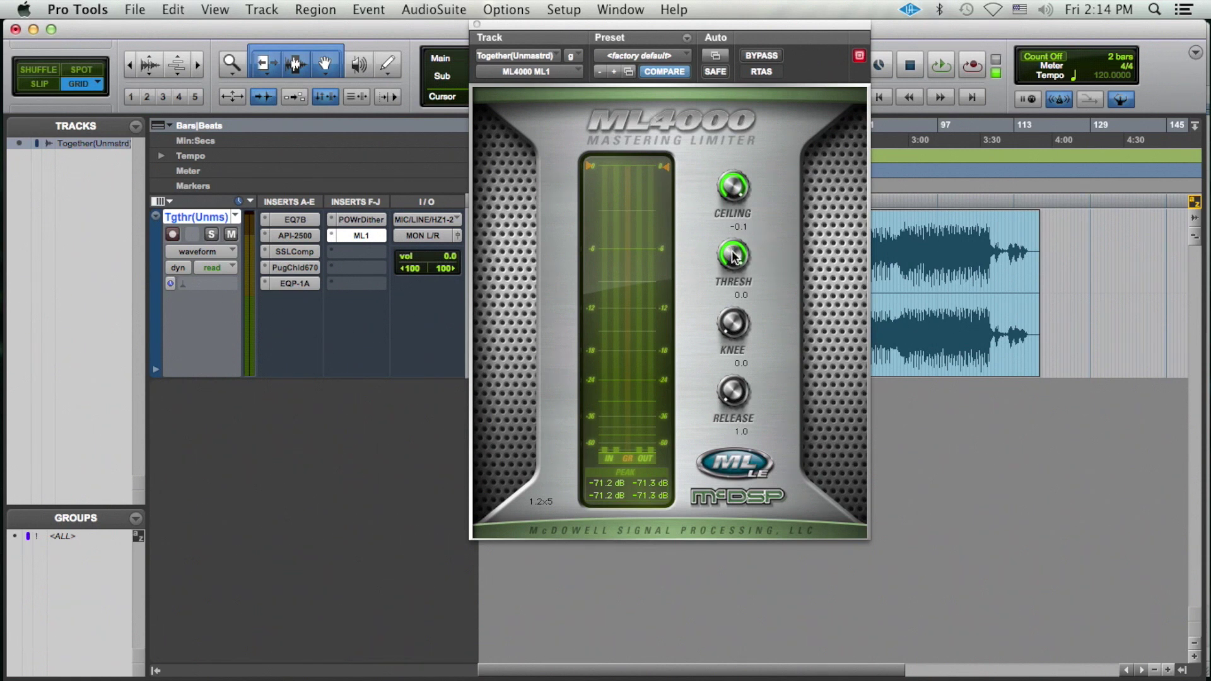
Step: While the passage plays, lower the ML1 limiter's threshold in small stages to -6.4, then close the plug-in
key(space)
drag(732, 255, 721, 290)
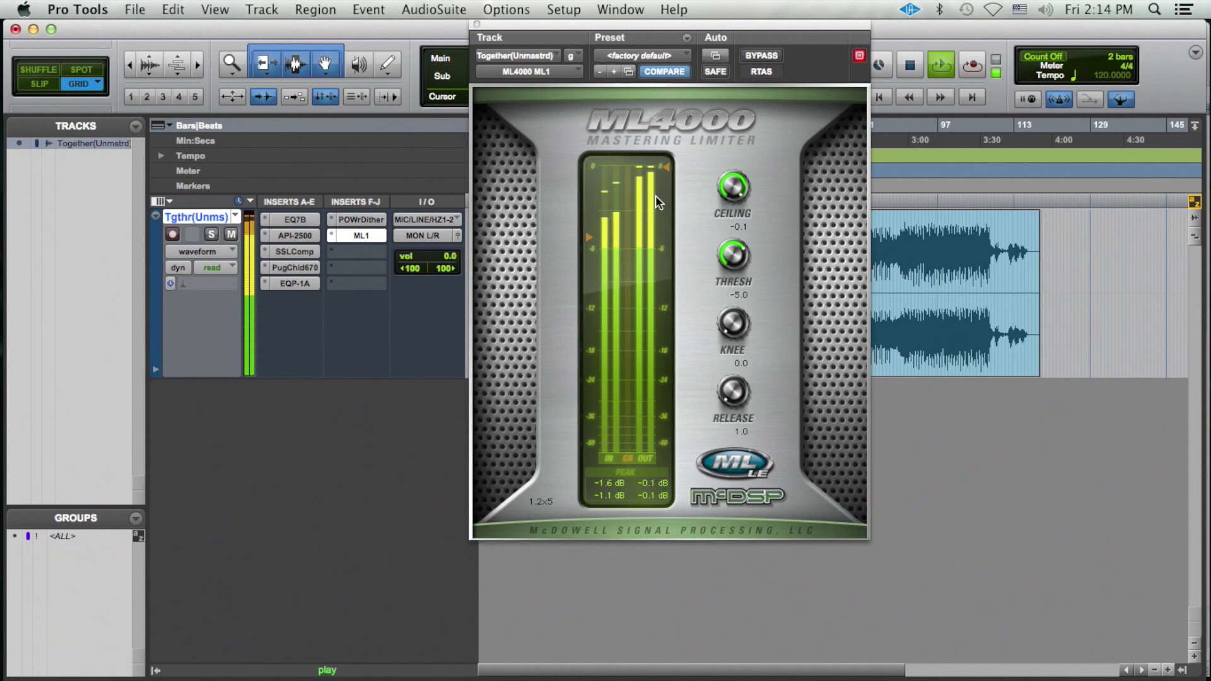
drag(730, 251, 730, 257)
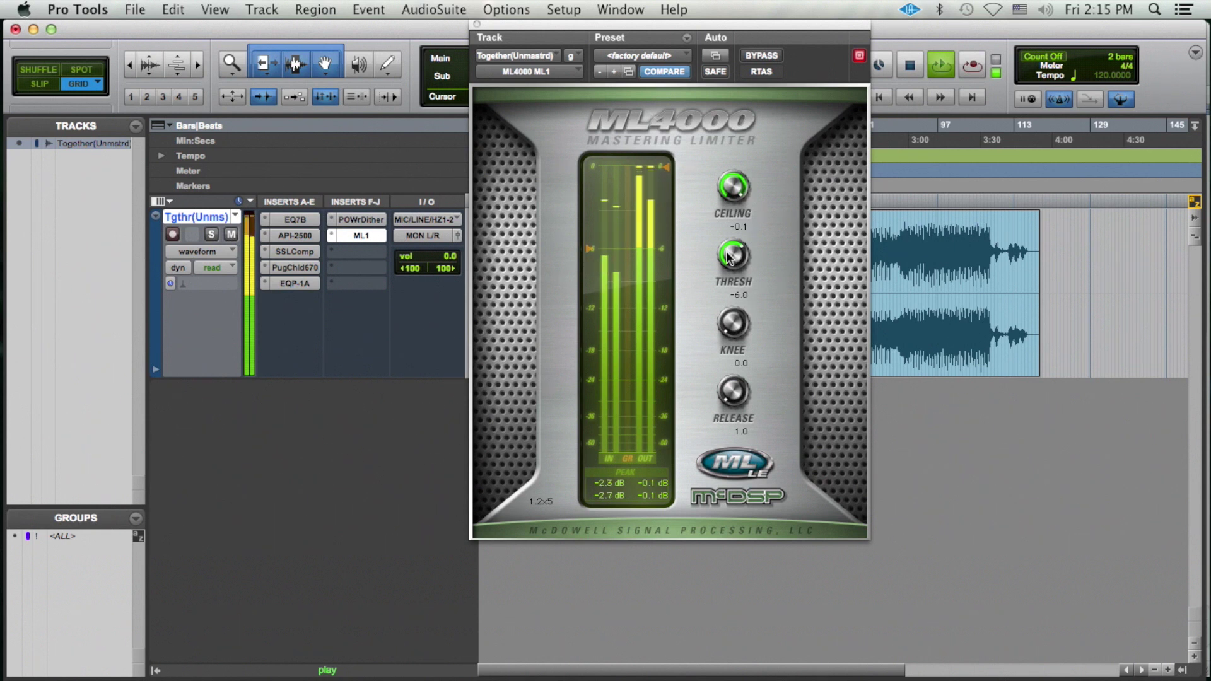
drag(730, 255, 730, 258)
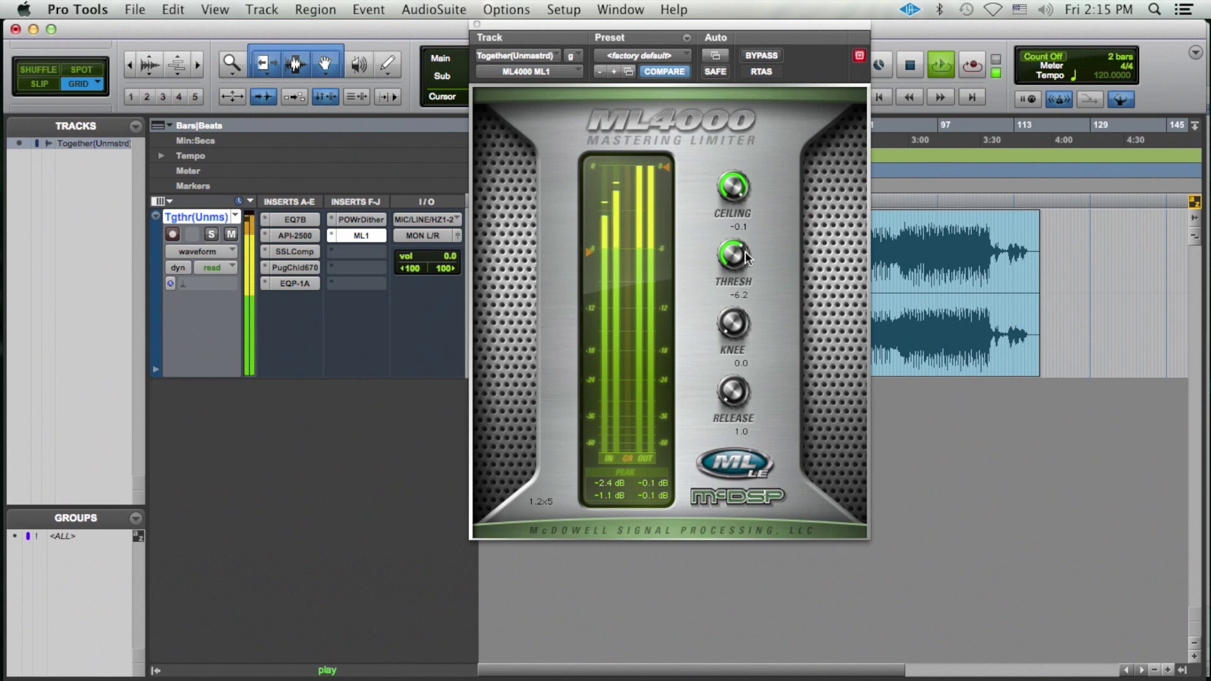
drag(745, 252, 745, 255)
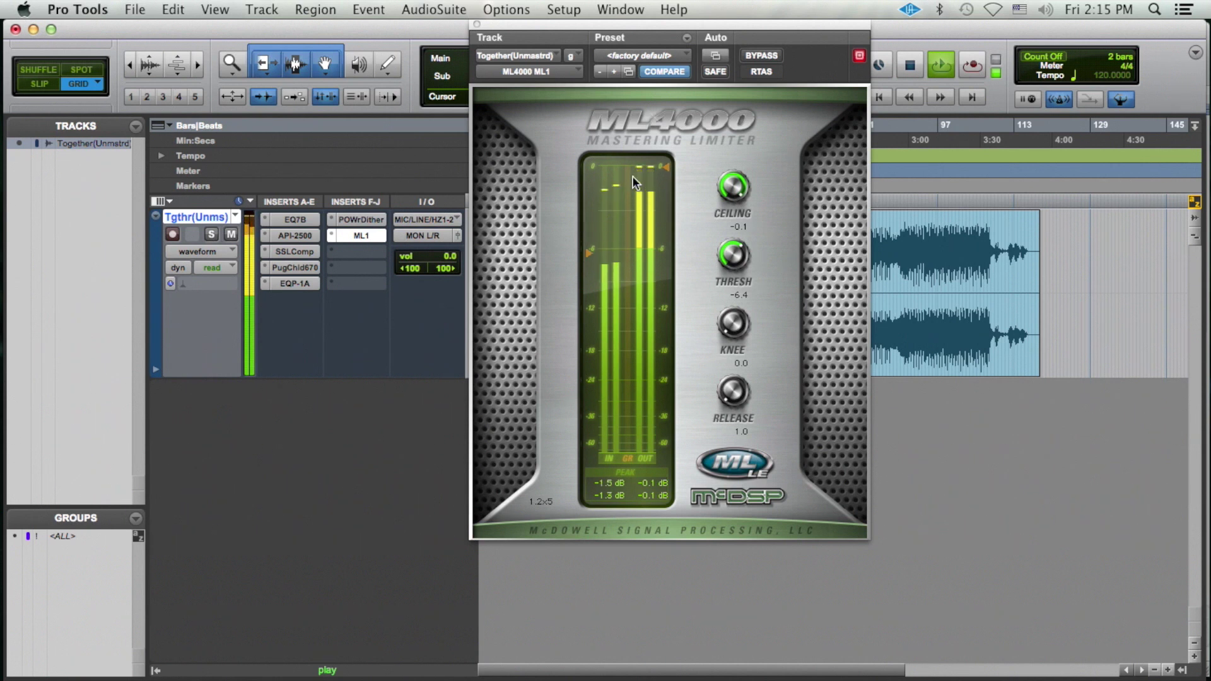
click(363, 237)
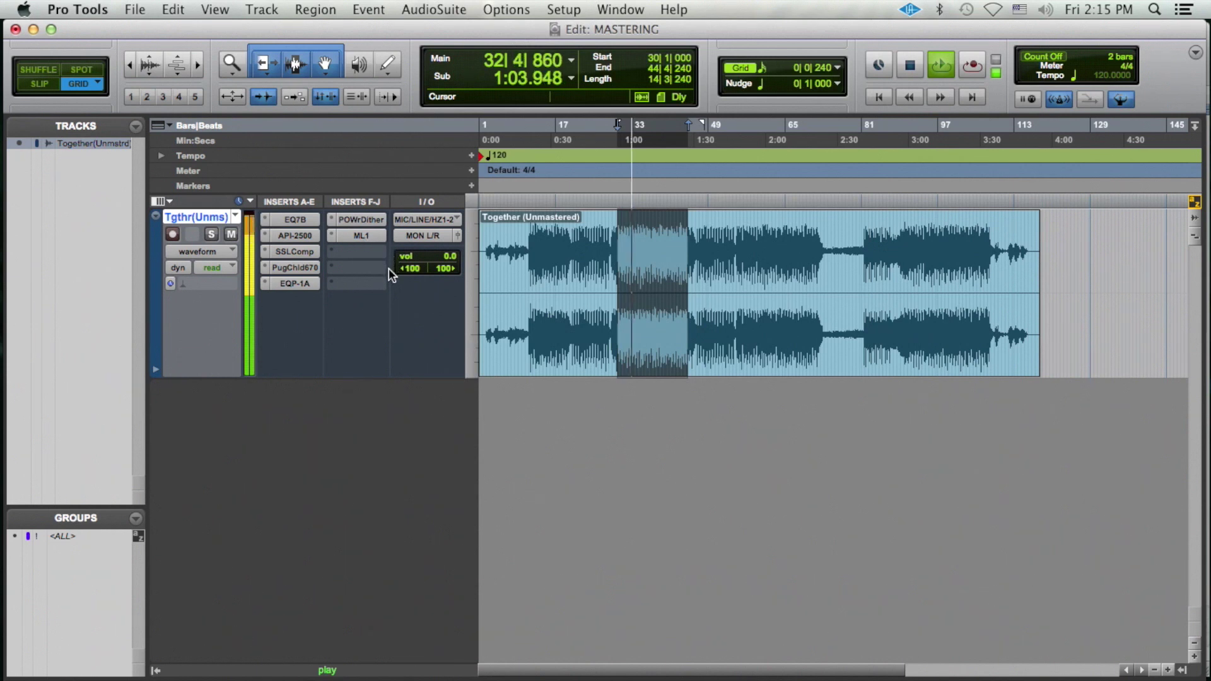
Step: Stop playback, return to the start of the song and save the session
key(space)
key(Return)
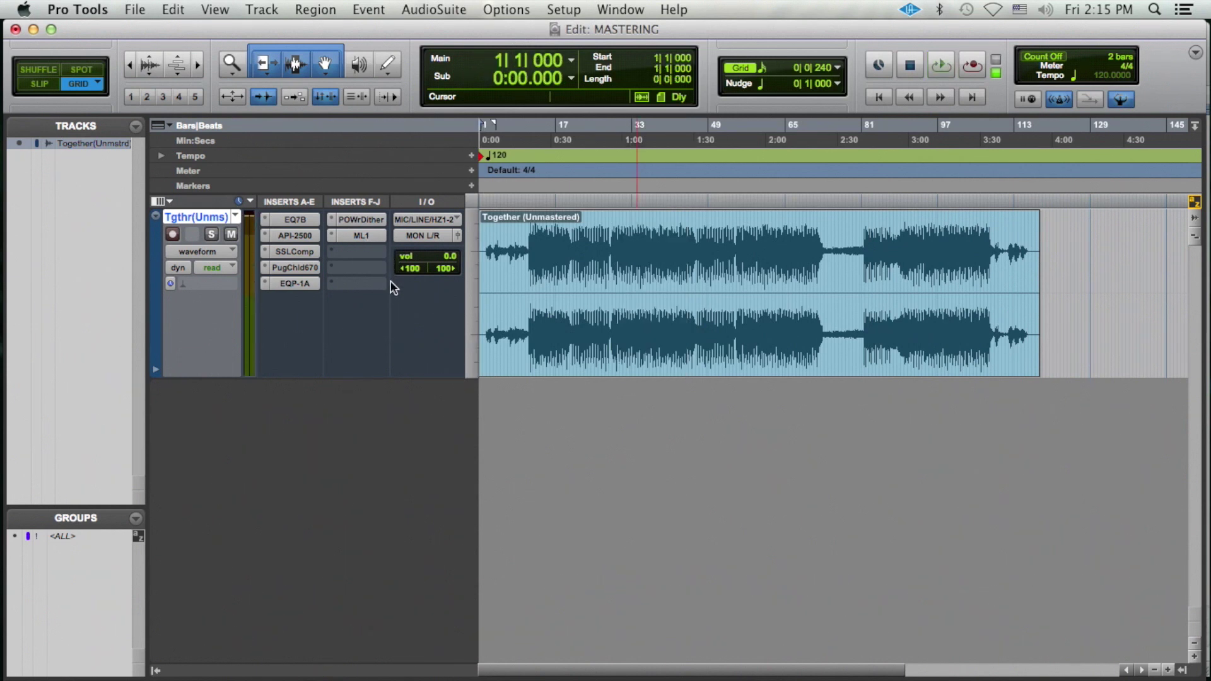
key(super+s)
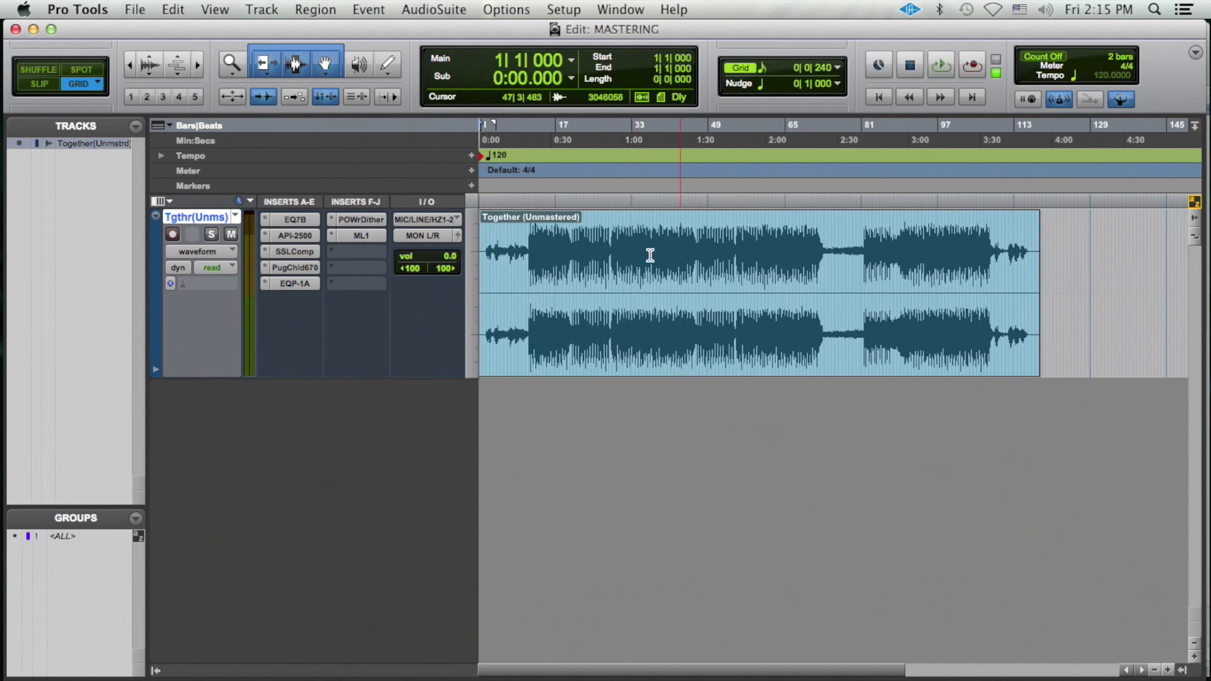
Step: Review the settings of the EQ 3 7-Band, API-2500, SSLComp and PuigChild 670 plug-ins in insert order
click(295, 220)
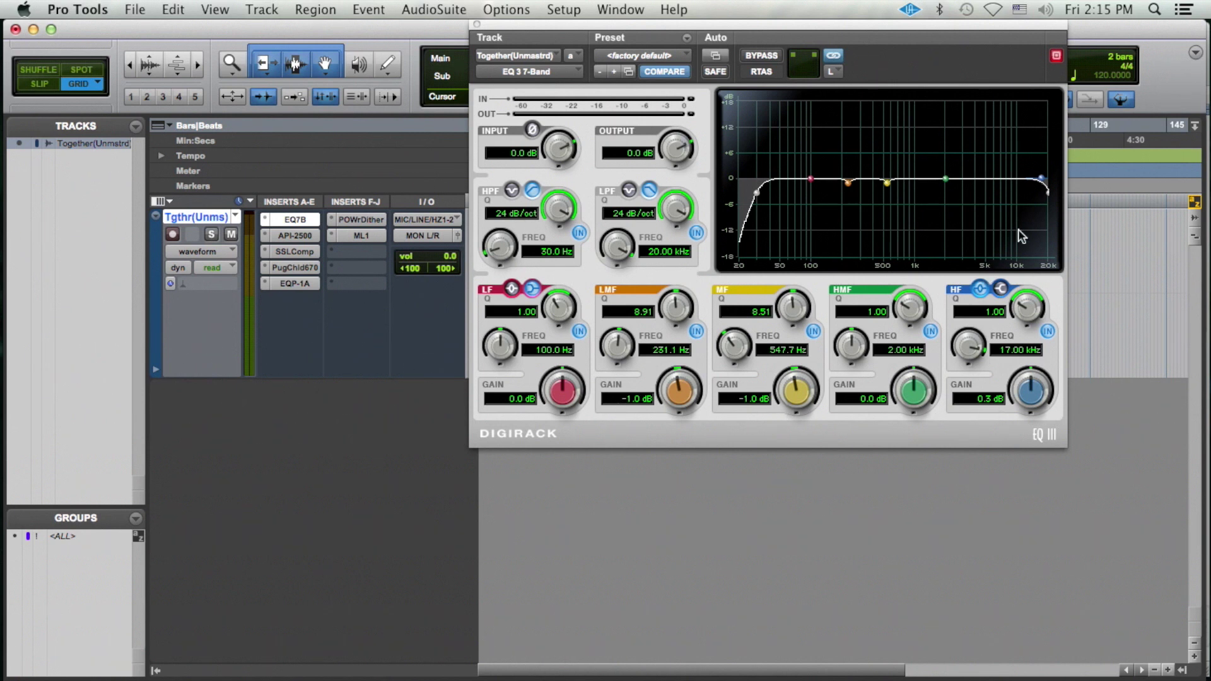
click(279, 236)
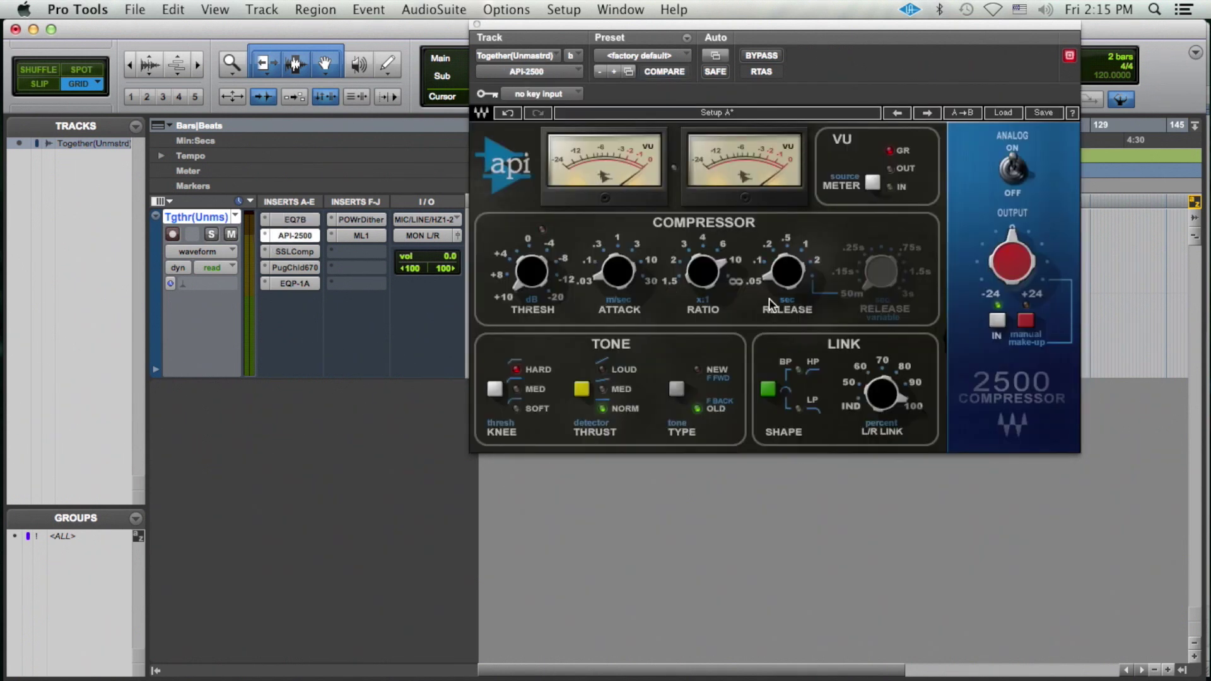
click(296, 251)
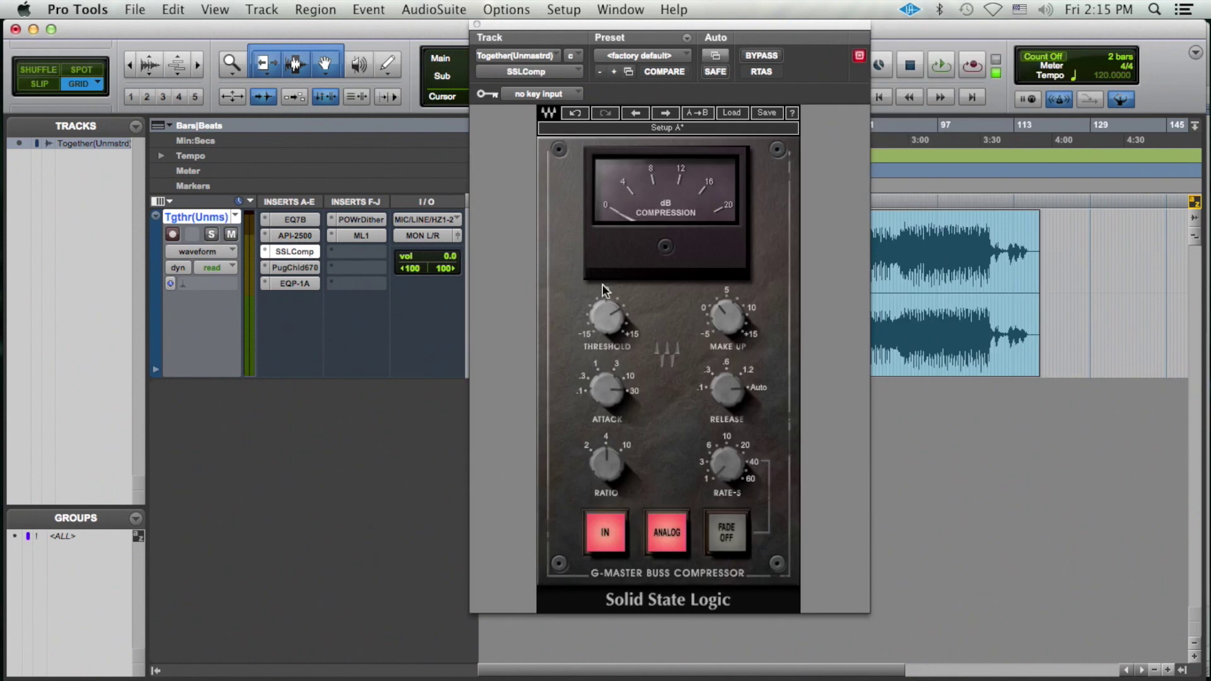
click(306, 268)
drag(709, 38, 495, 37)
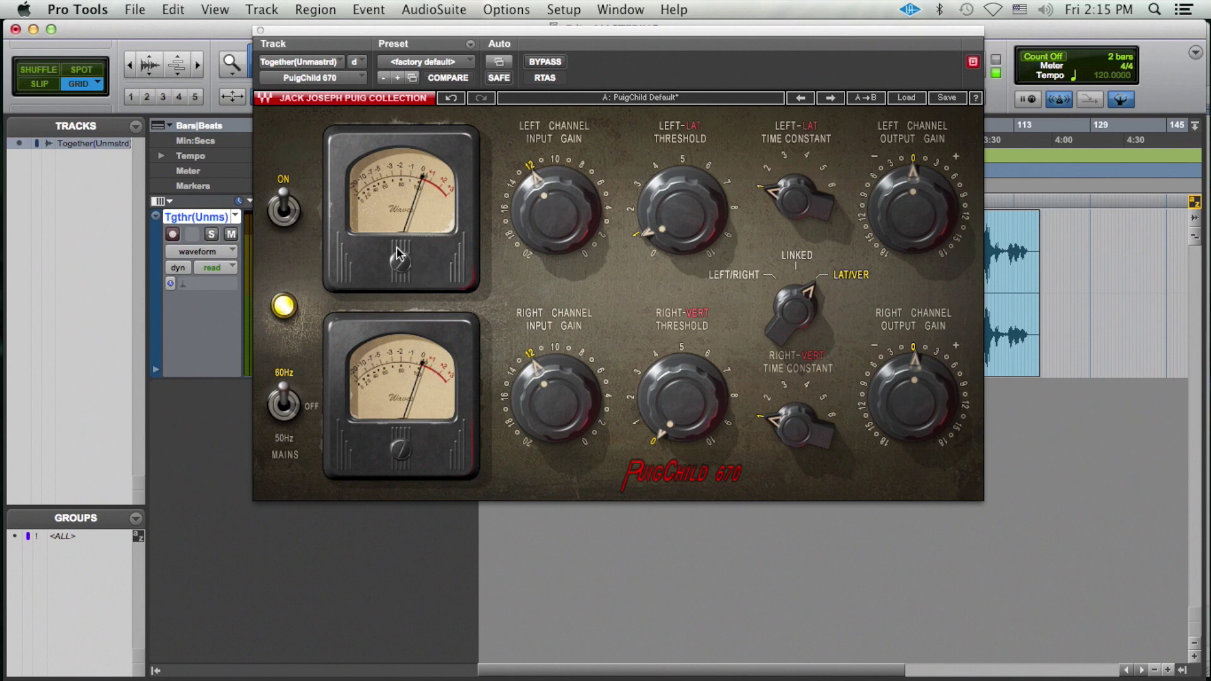
click(260, 31)
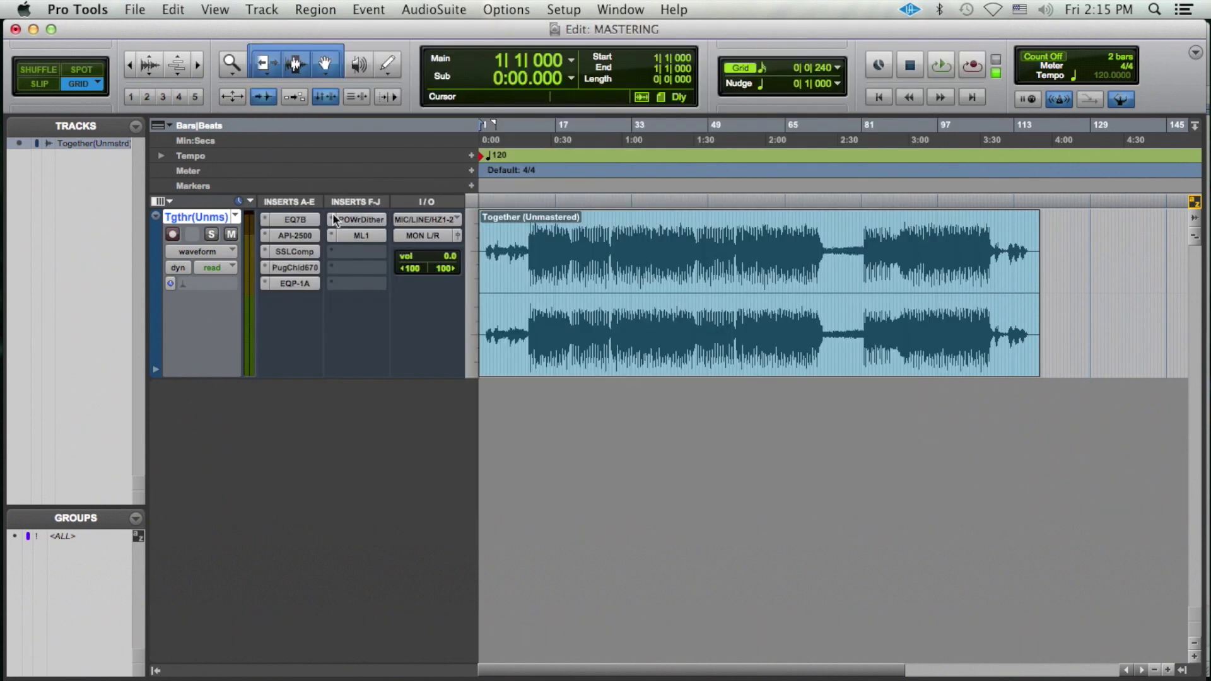
Step: Review the settings of the Pultec EQP-1A, POWr Dither and ML4000 ML1 plug-ins, closing the last one
click(294, 281)
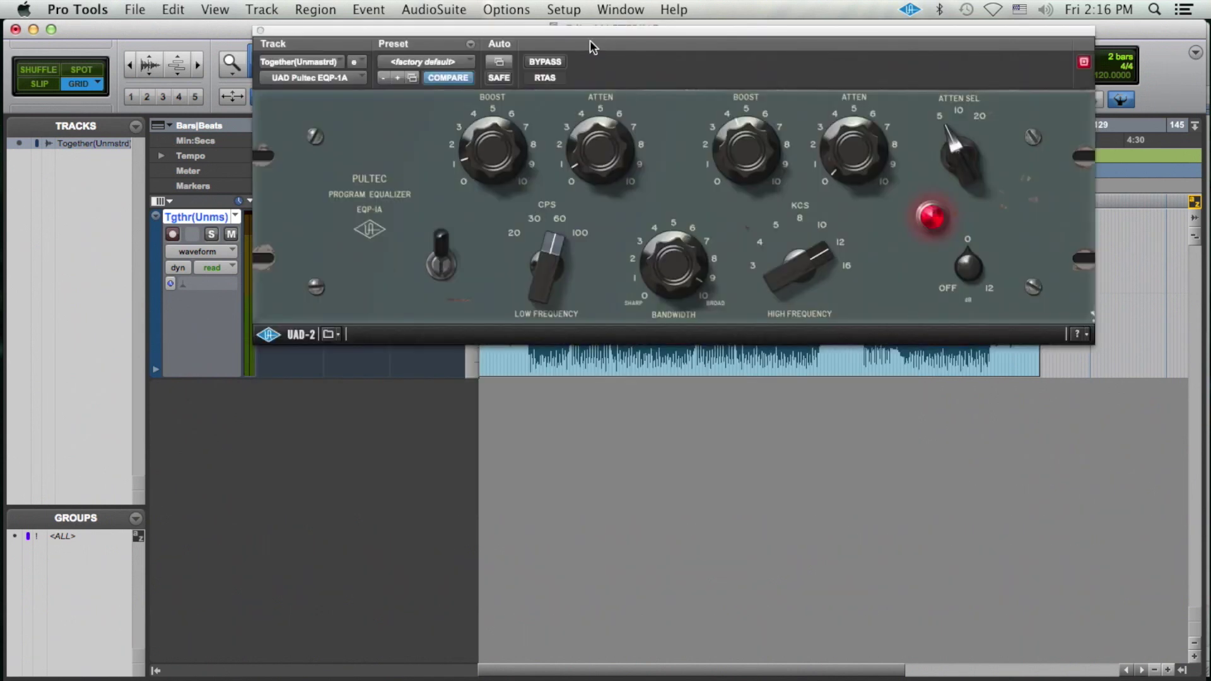
drag(592, 46, 595, 82)
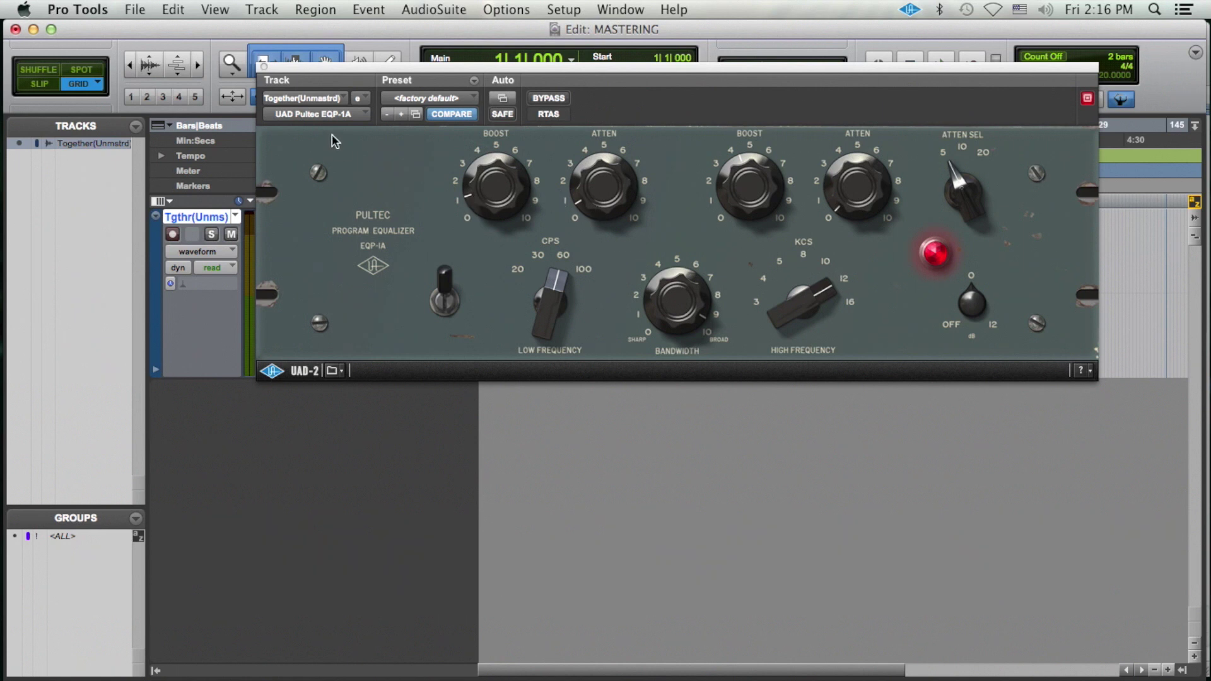
click(263, 66)
click(361, 219)
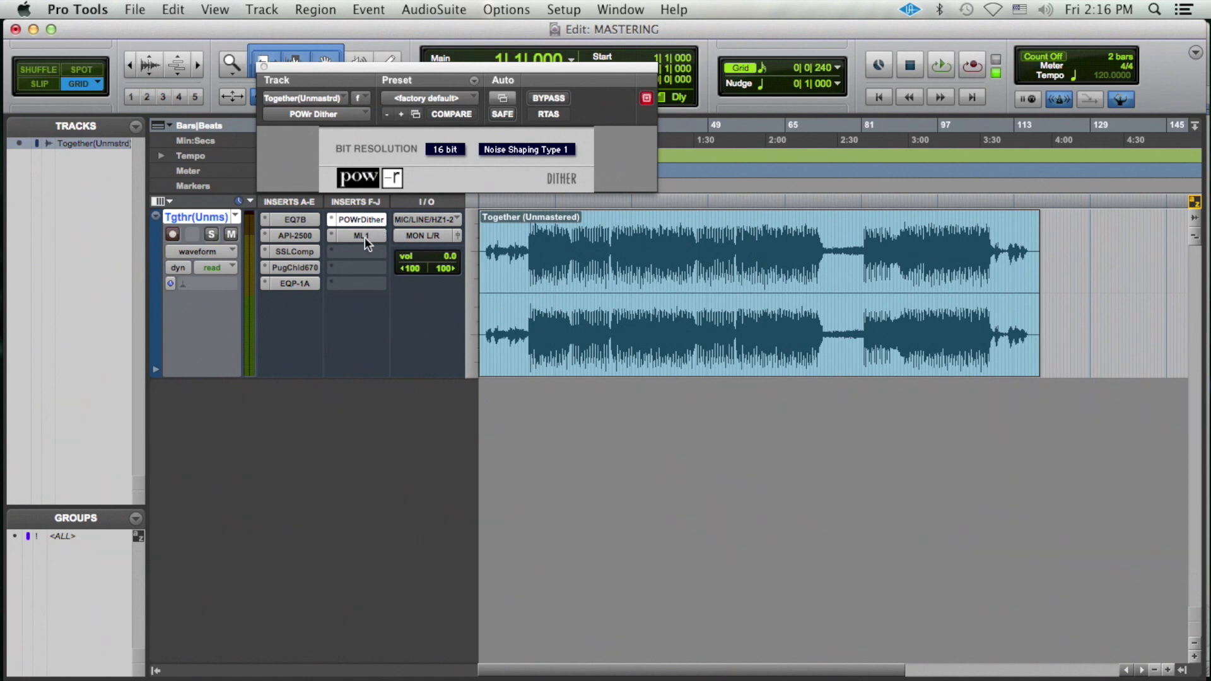
click(362, 236)
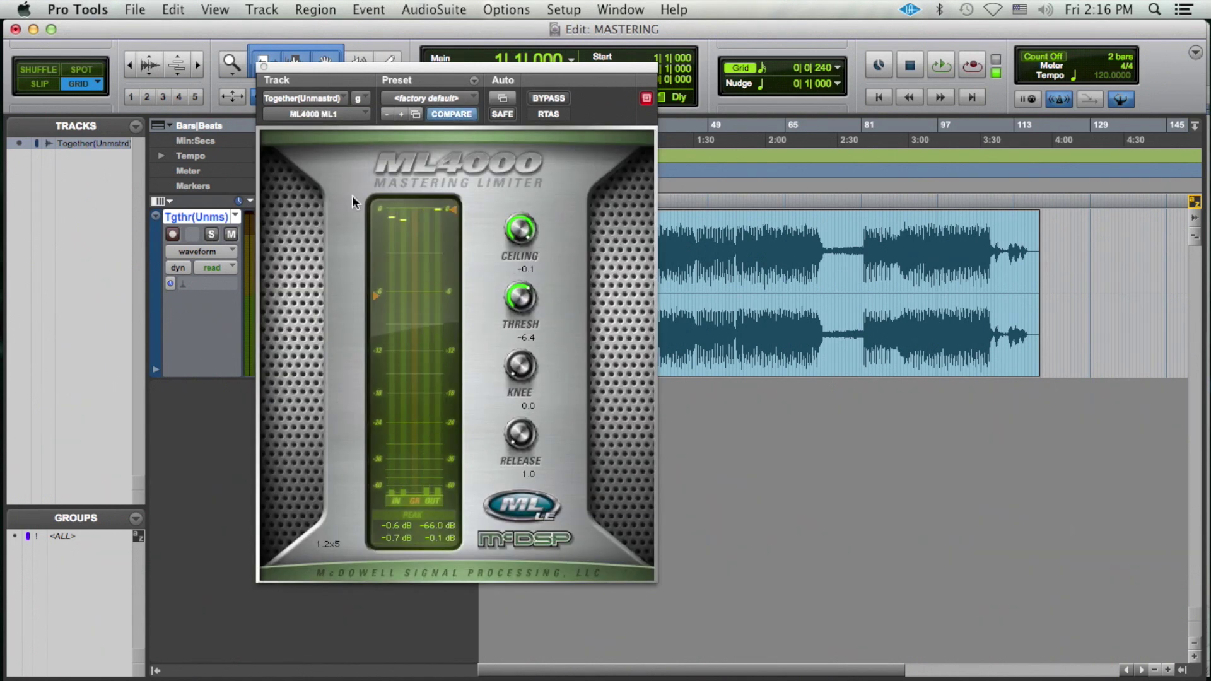
click(263, 66)
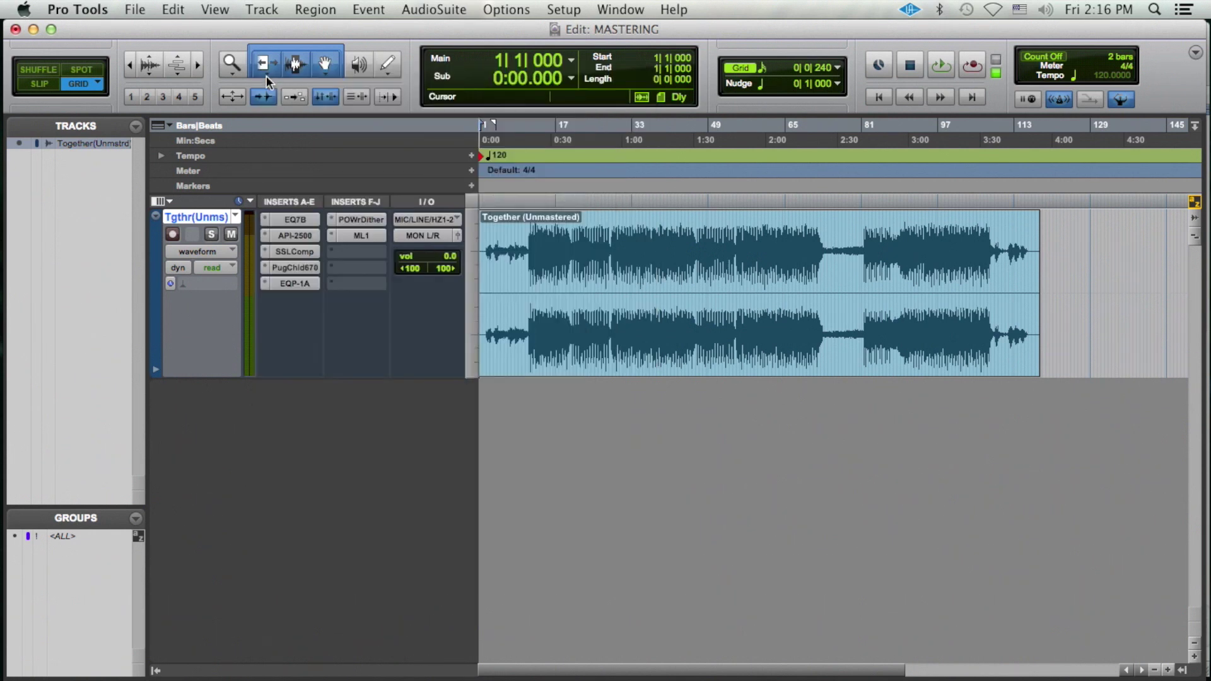
Step: Add one stereo audio track below the song track and set its track height to large
key(super+shift+n)
key(Return)
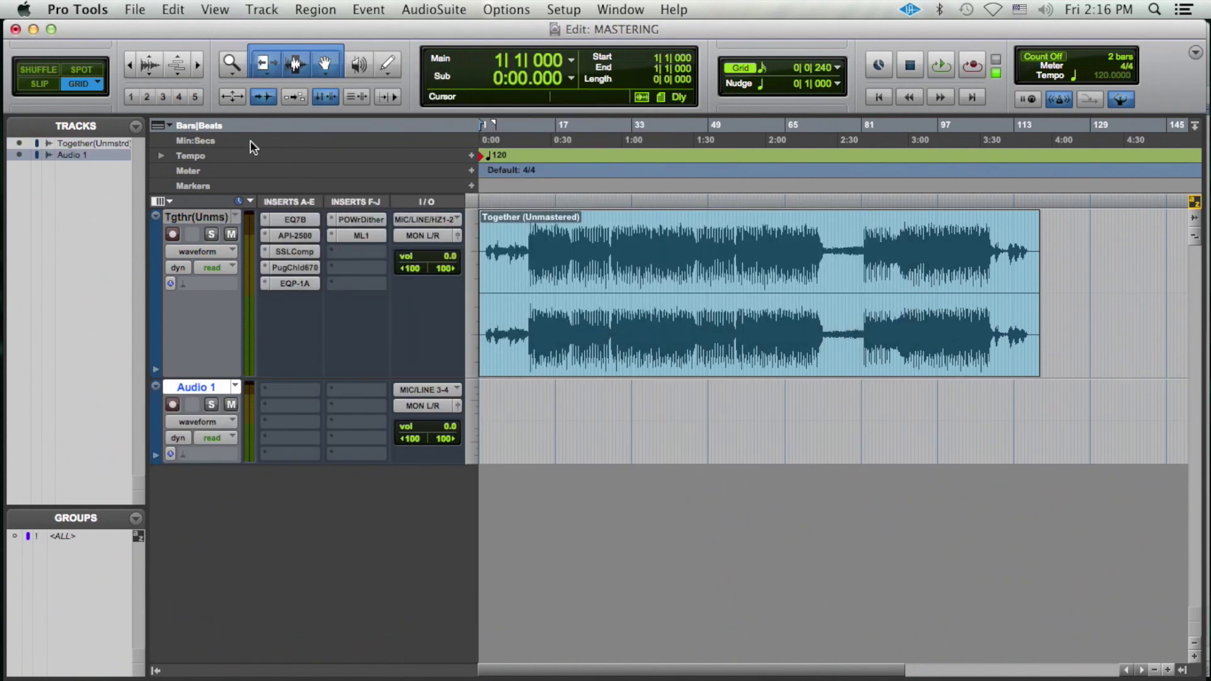
click(471, 419)
click(476, 438)
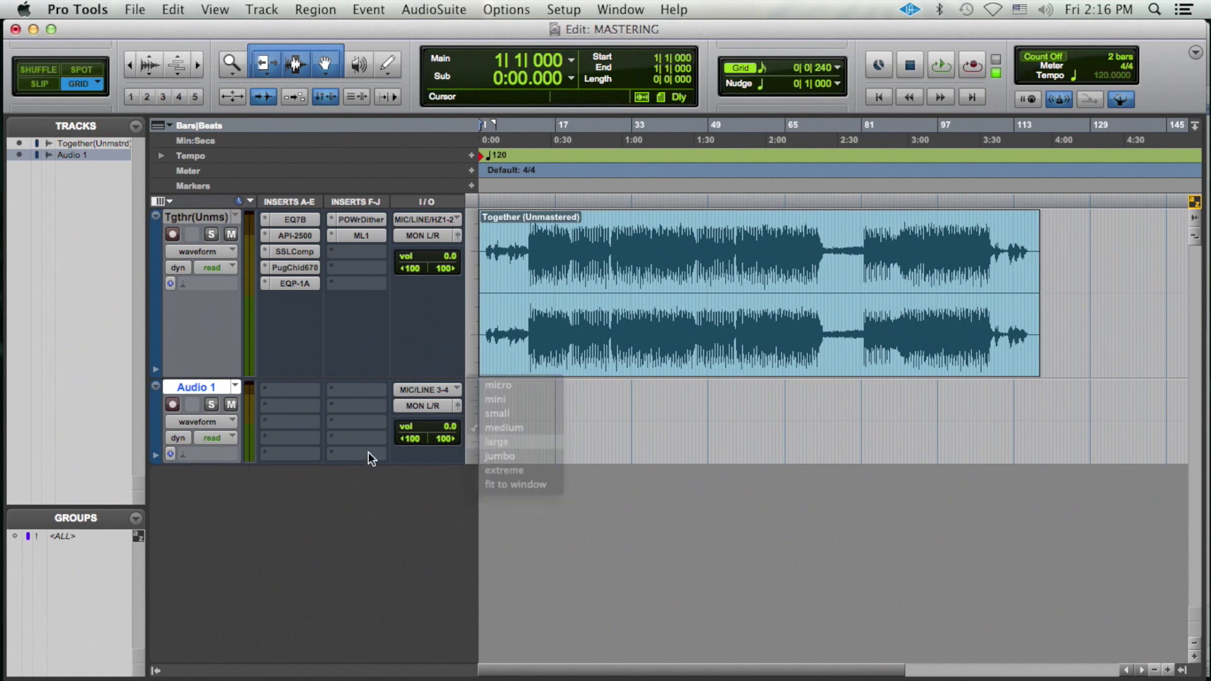
Step: Rename the new audio track as Together (Mastered)
double_click(196, 386)
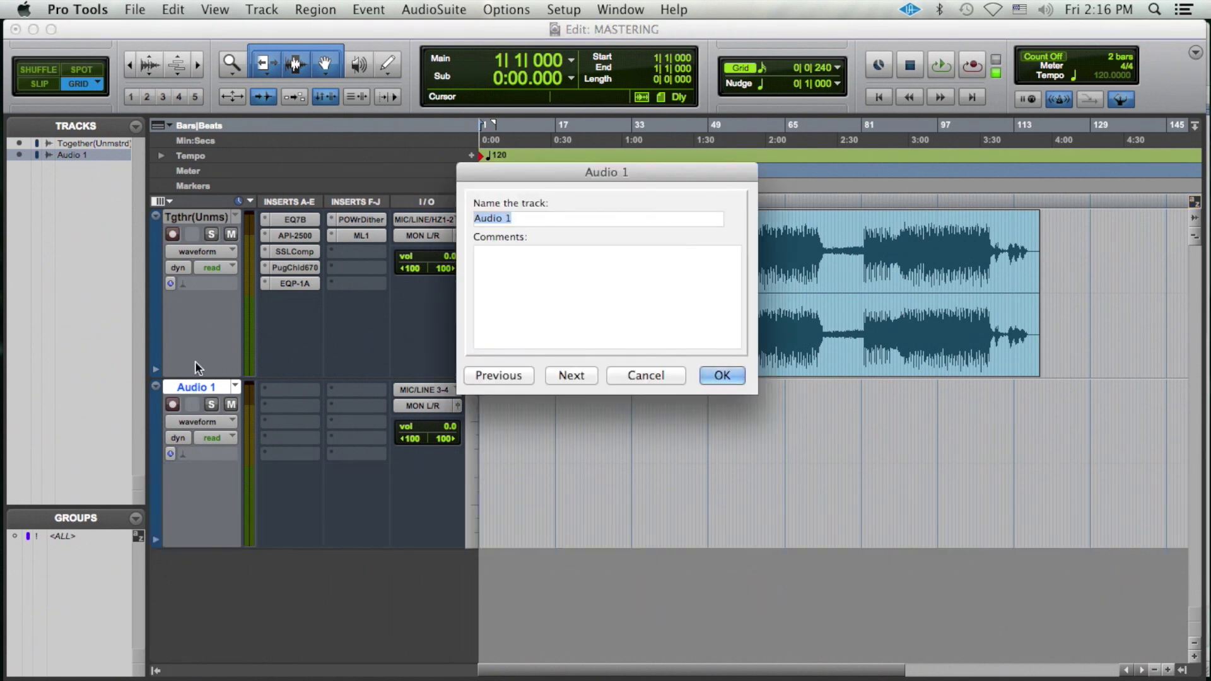
text(Together (Mastered))
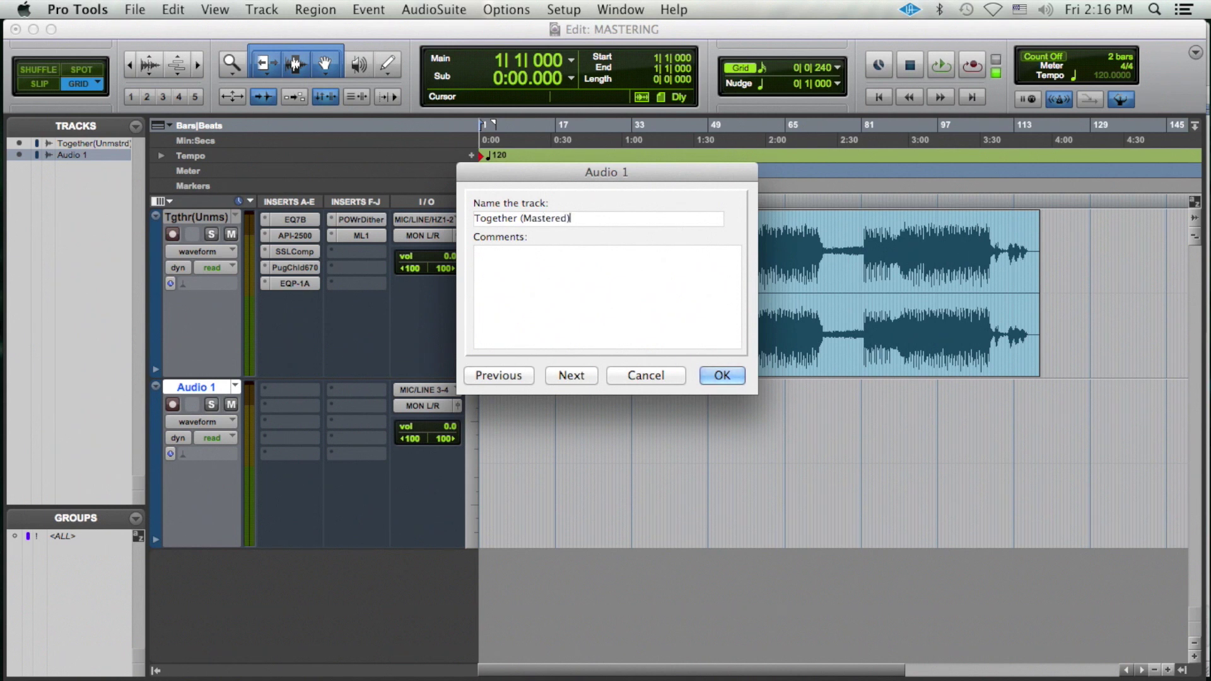
key(Return)
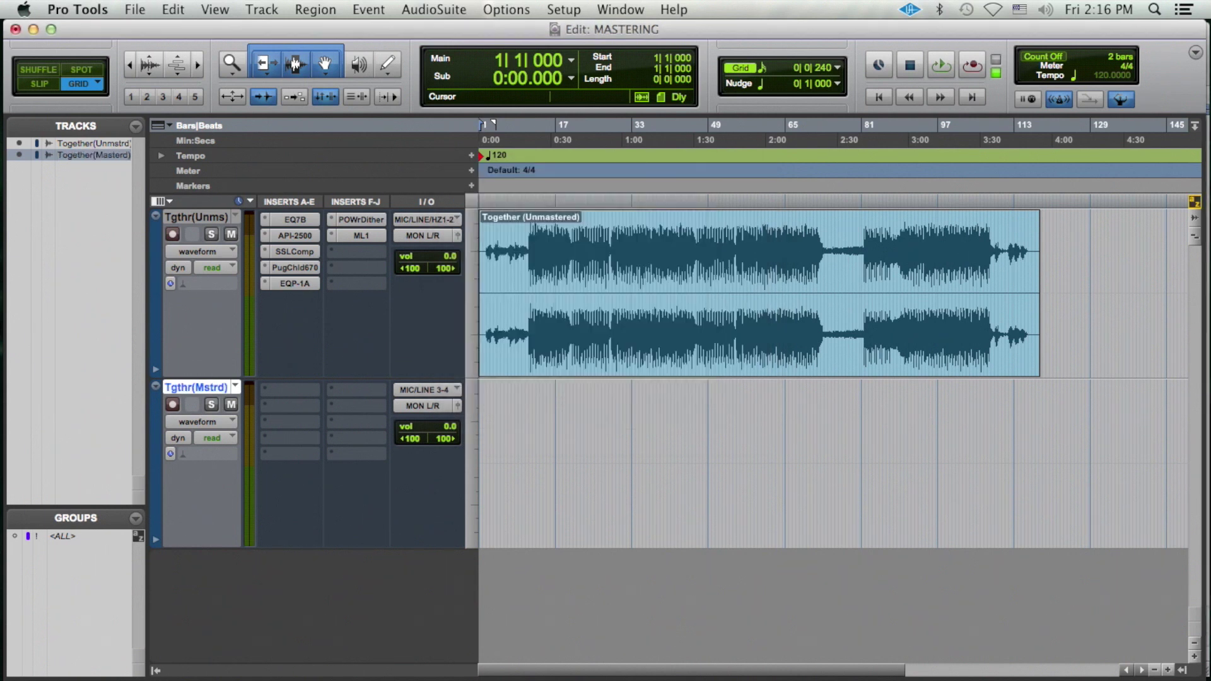
Step: Route the unmastered track's output to Bus 1-2 (Stereo) and set Bus 1-2 (Stereo) as the Together (Mastered) track's input
click(441, 238)
mouse_move(440, 249)
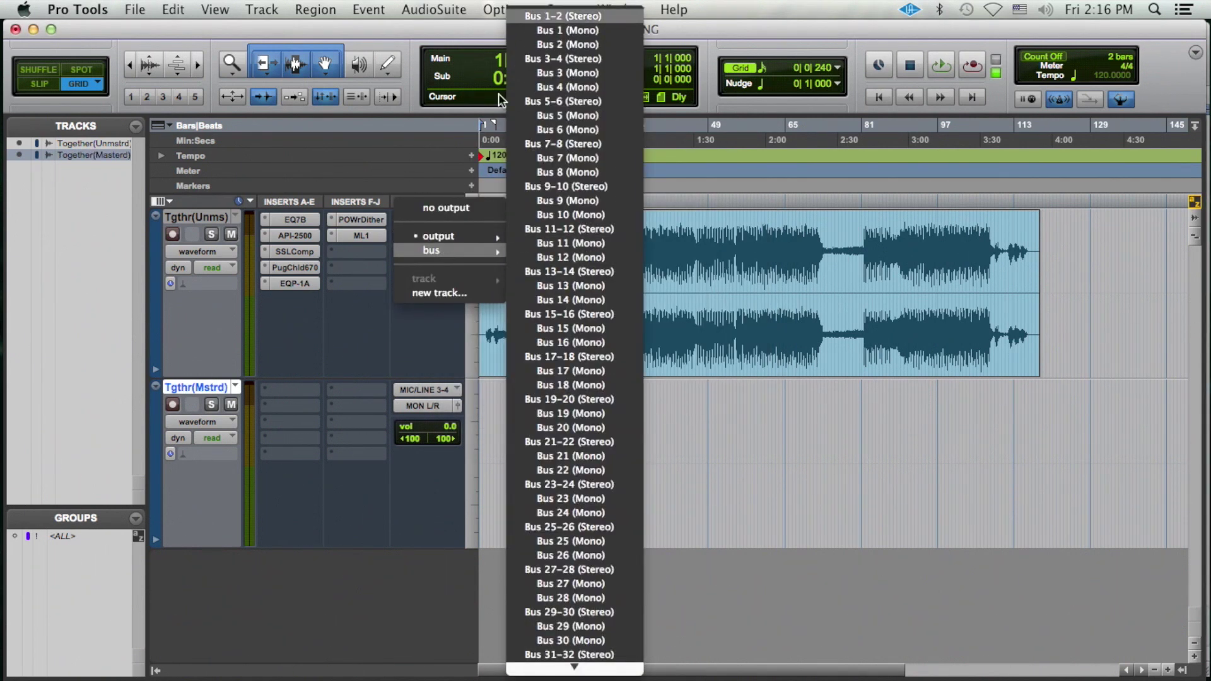
click(563, 15)
click(428, 390)
mouse_move(436, 404)
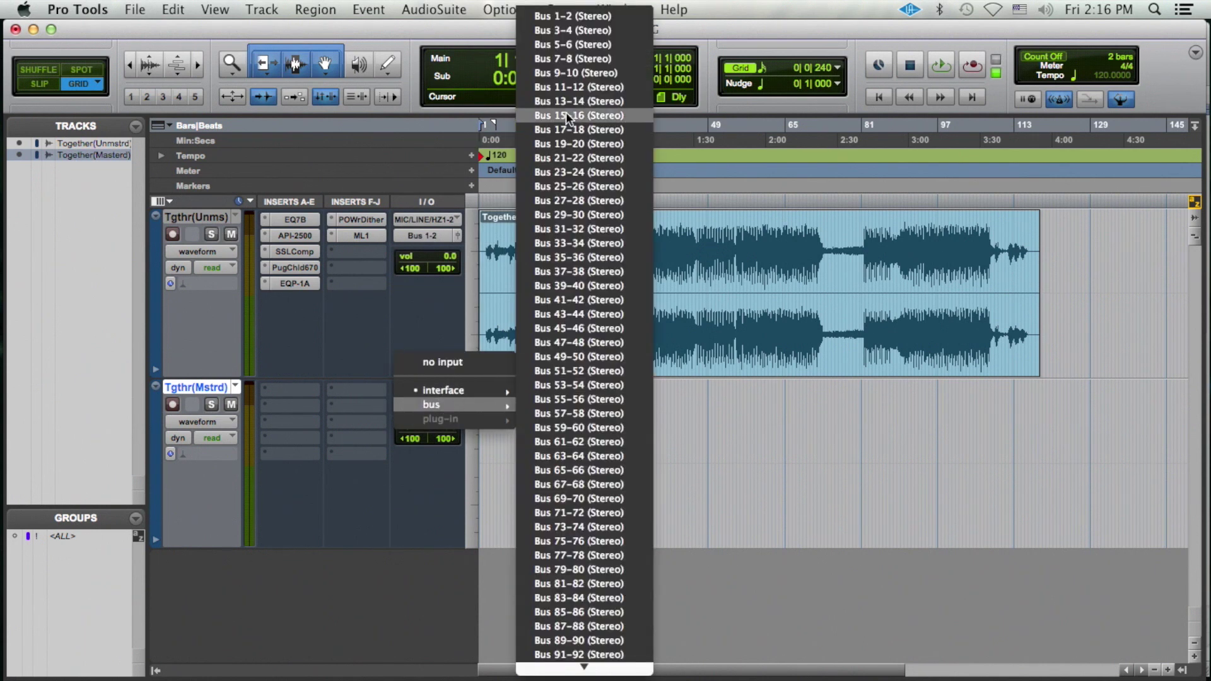
click(554, 18)
Step: Record-enable the Together (Mastered) track and save the session
click(173, 405)
key(super+s)
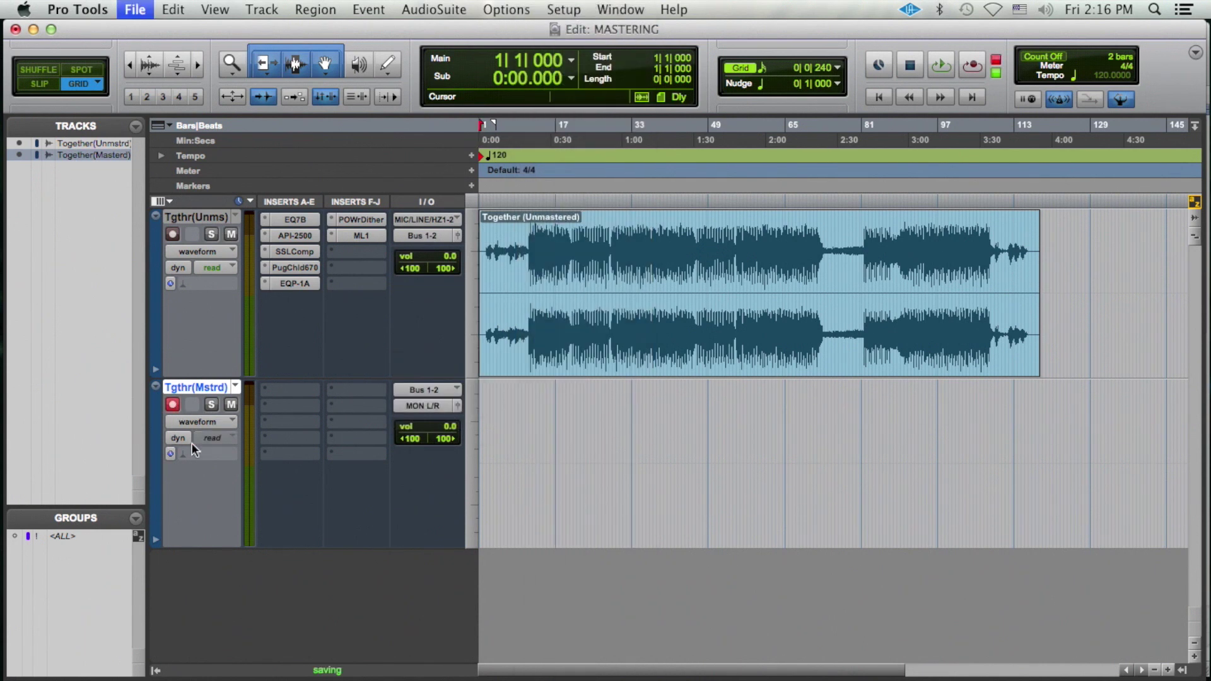
click(133, 9)
mouse_move(179, 240)
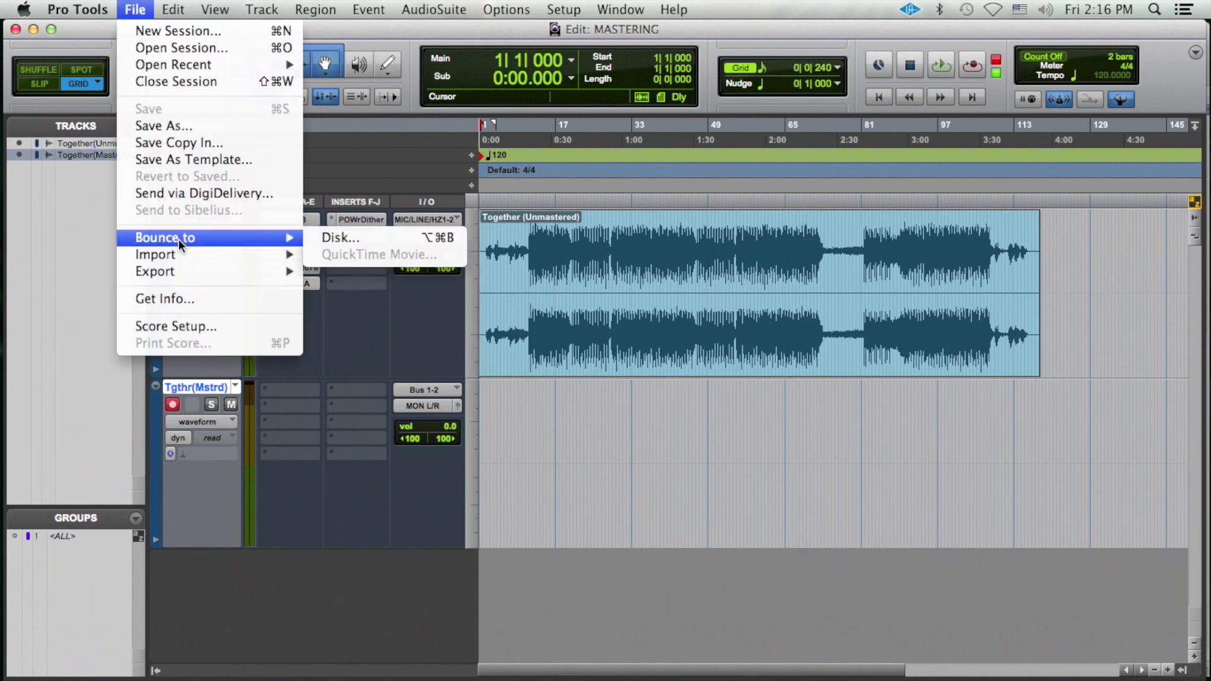
click(399, 539)
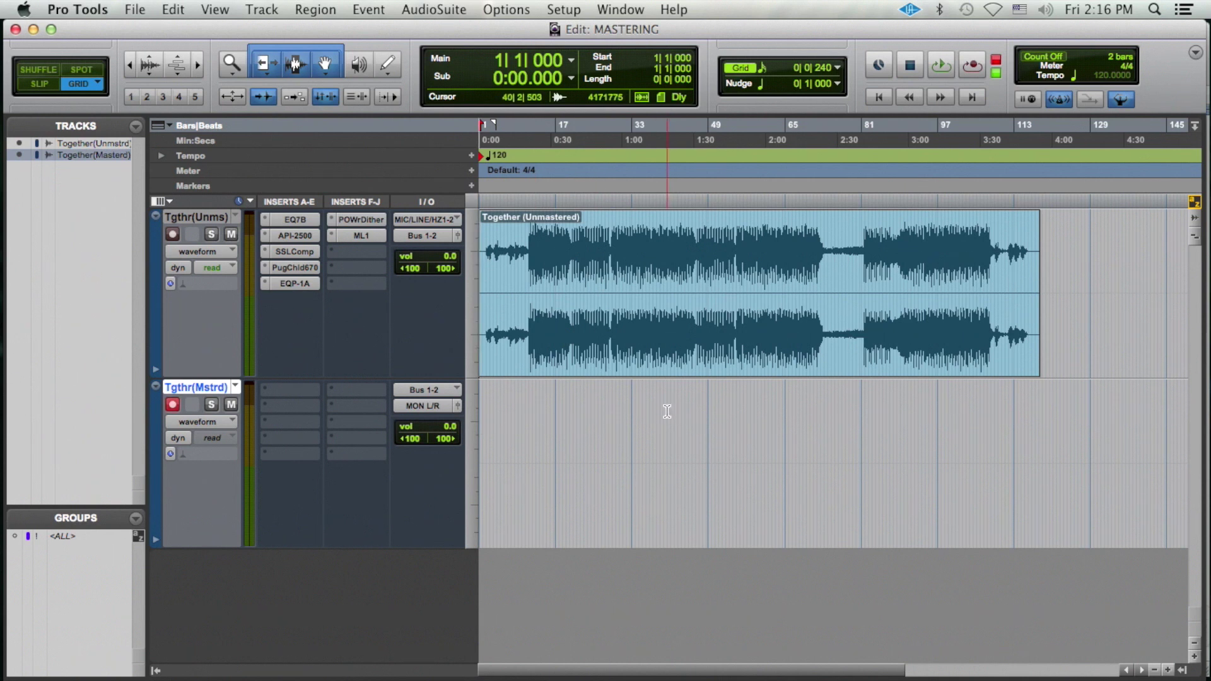
Step: Record the whole processed song in real time onto the Together (Mastered) track, stopping at the end of the song
key(super+space)
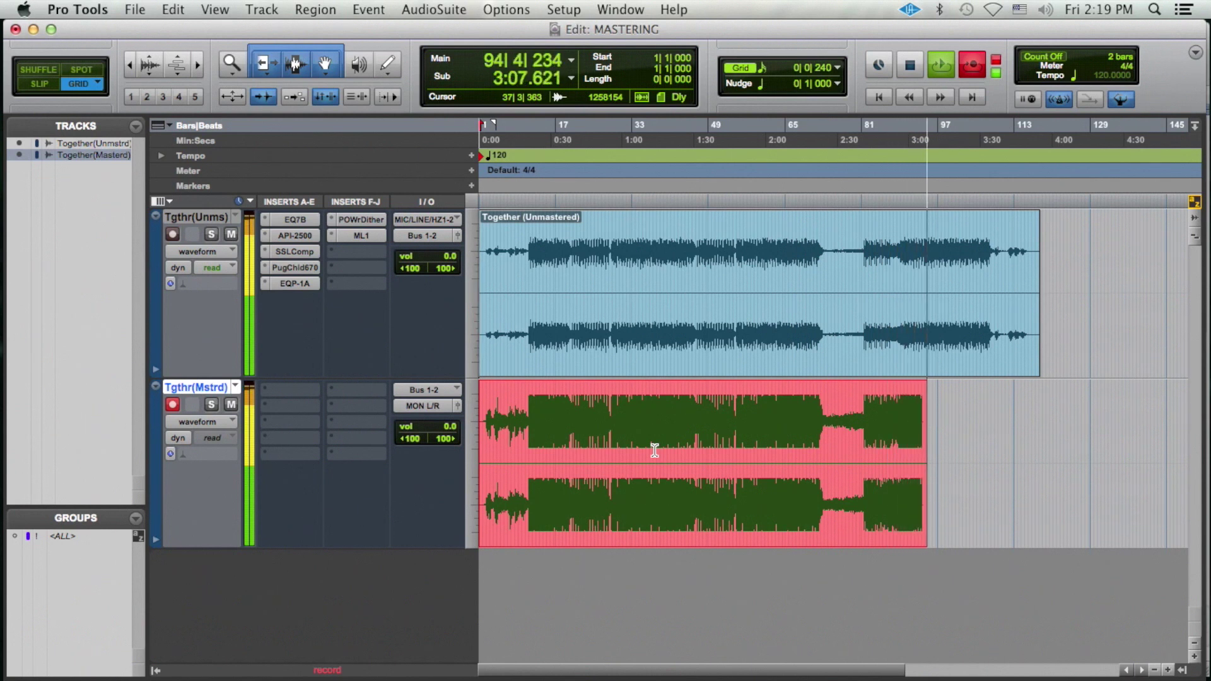
key(space)
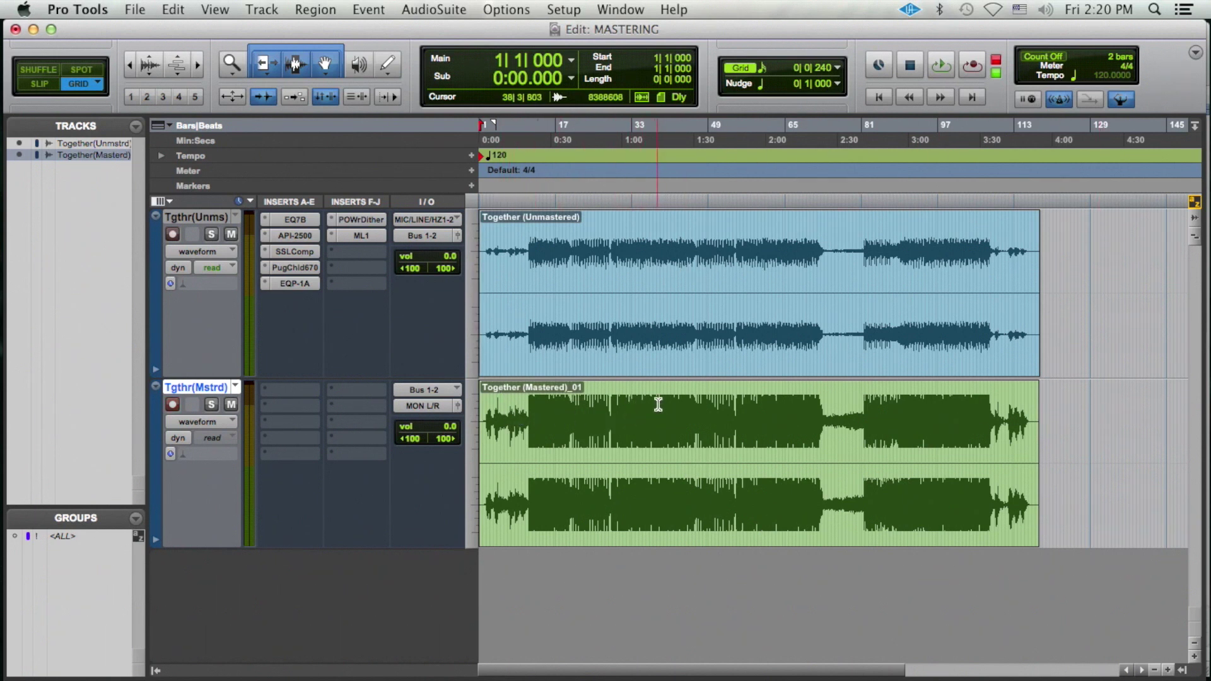
Step: Add a very short fade-in, about 14 ticks long, at the very start of the recorded mastered region
key(t)
key(t)
key(t)
key(t)
key(t)
key(t)
key(t)
key(t)
key(t)
key(t)
key(t)
key(t)
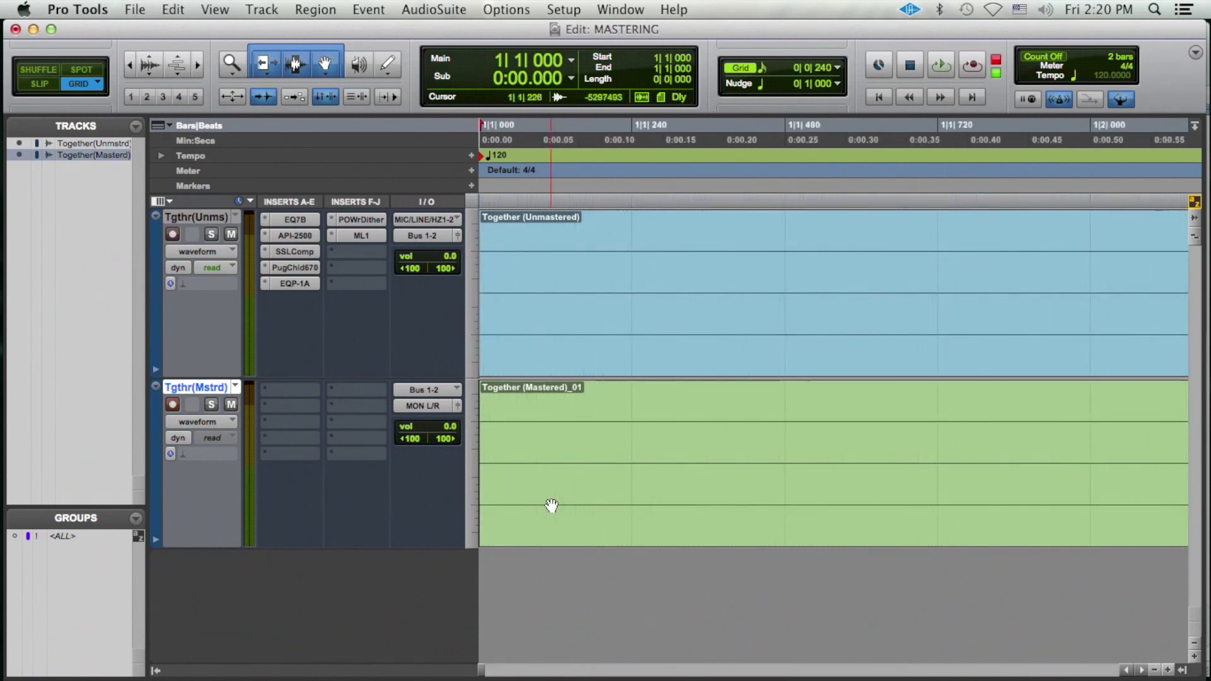
drag(552, 511, 623, 489)
Step: Play the ending of the song from 115|2|720 and check where the sound dies away in both regions
key(r)
key(r)
key(r)
key(r)
key(r)
key(r)
key(r)
key(r)
key(r)
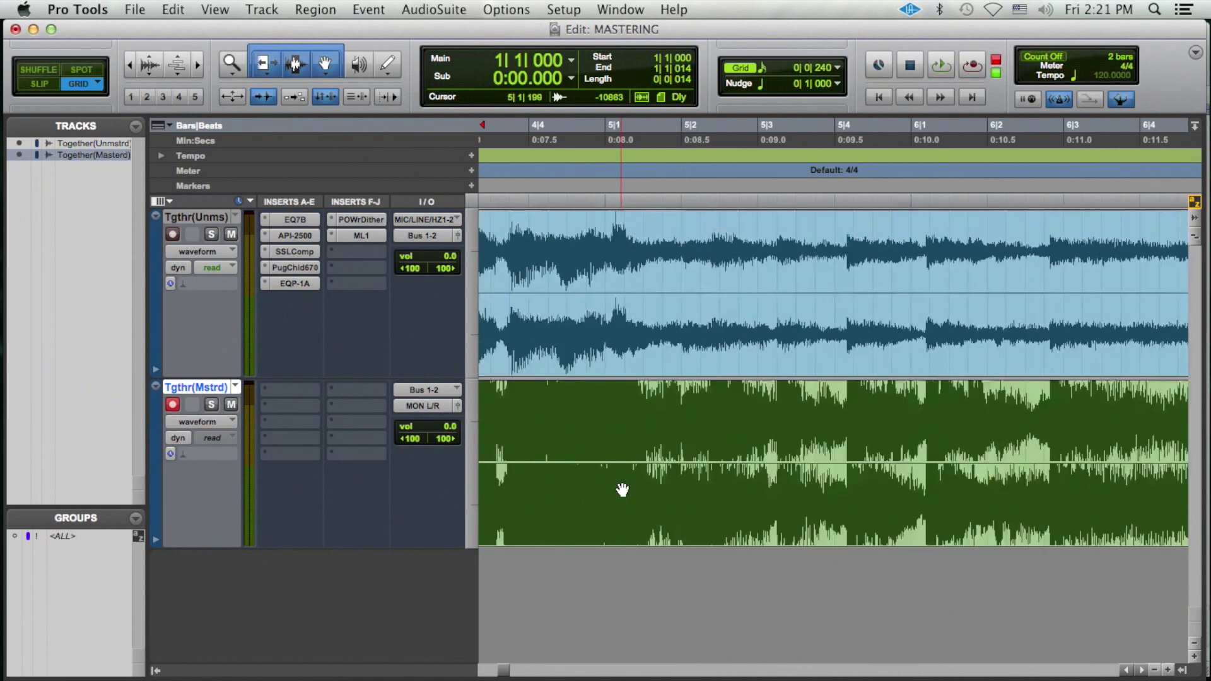
scroll(623, 490, right, 15)
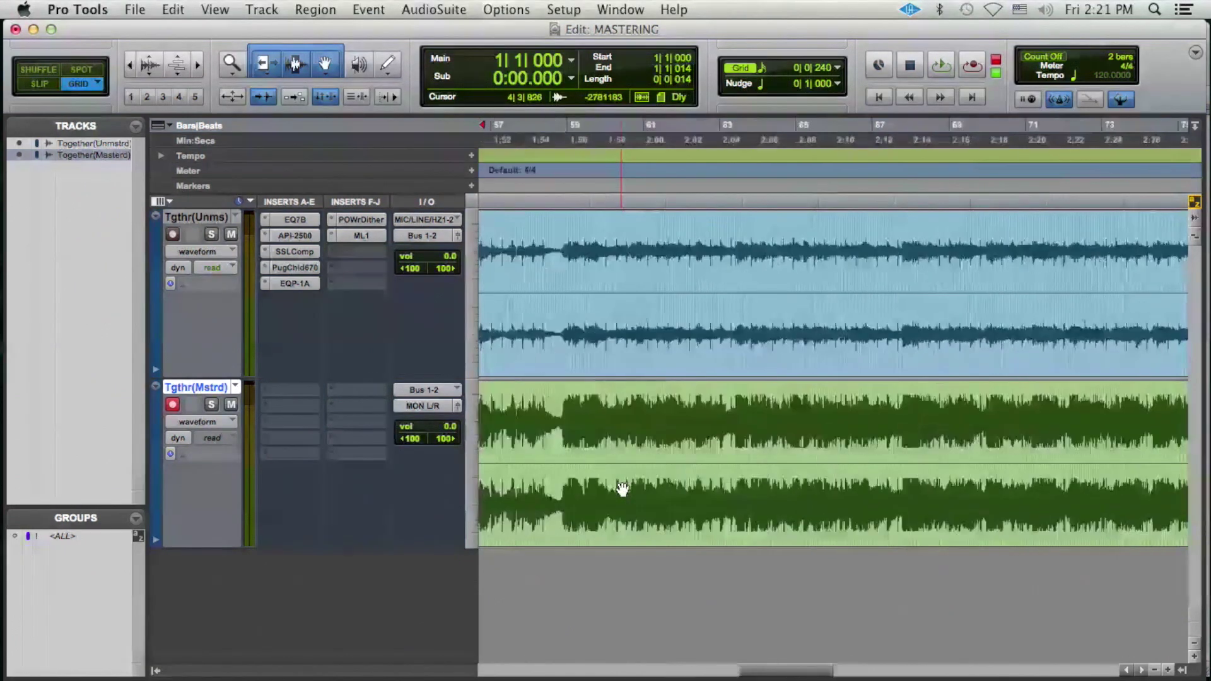
scroll(623, 490, right, 5)
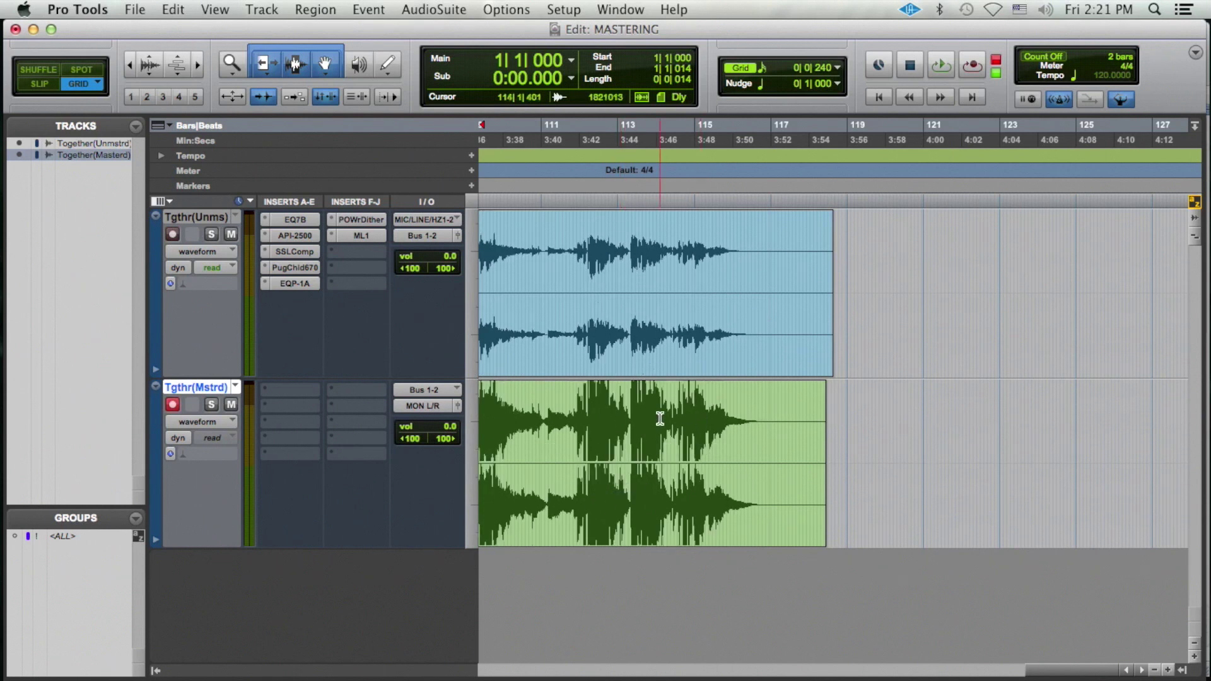
click(710, 397)
key(space)
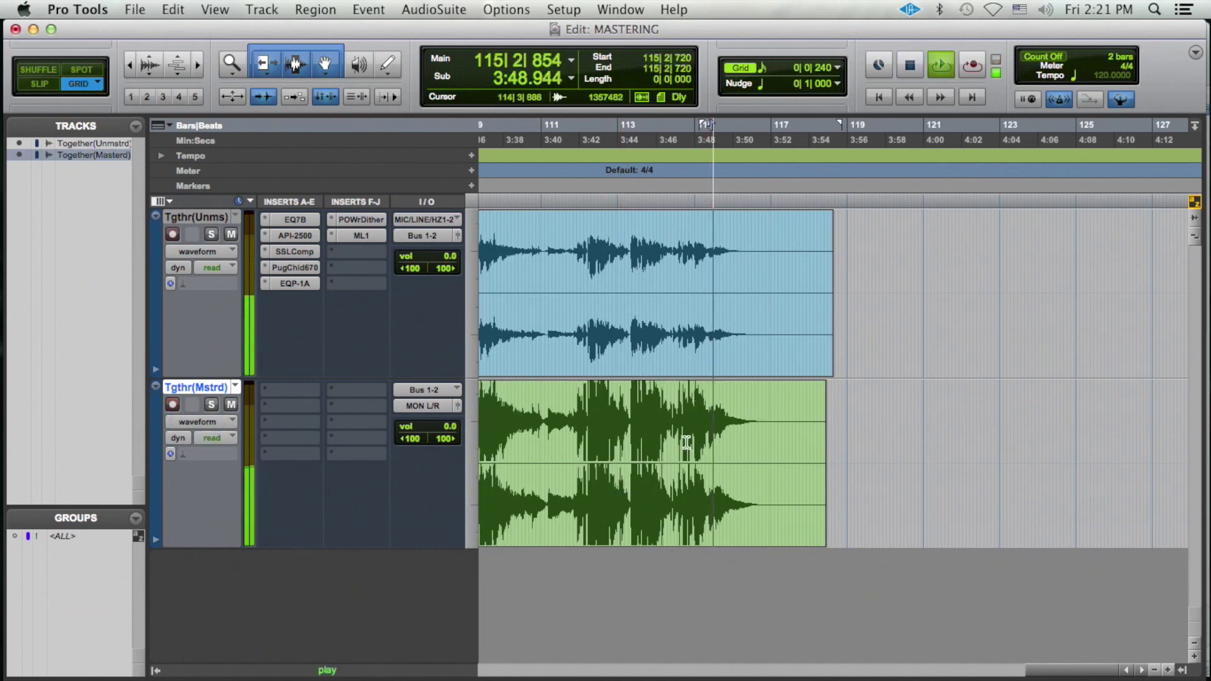
key(super+bracketright)
key(super+bracketright)
scroll(805, 491, right, 5)
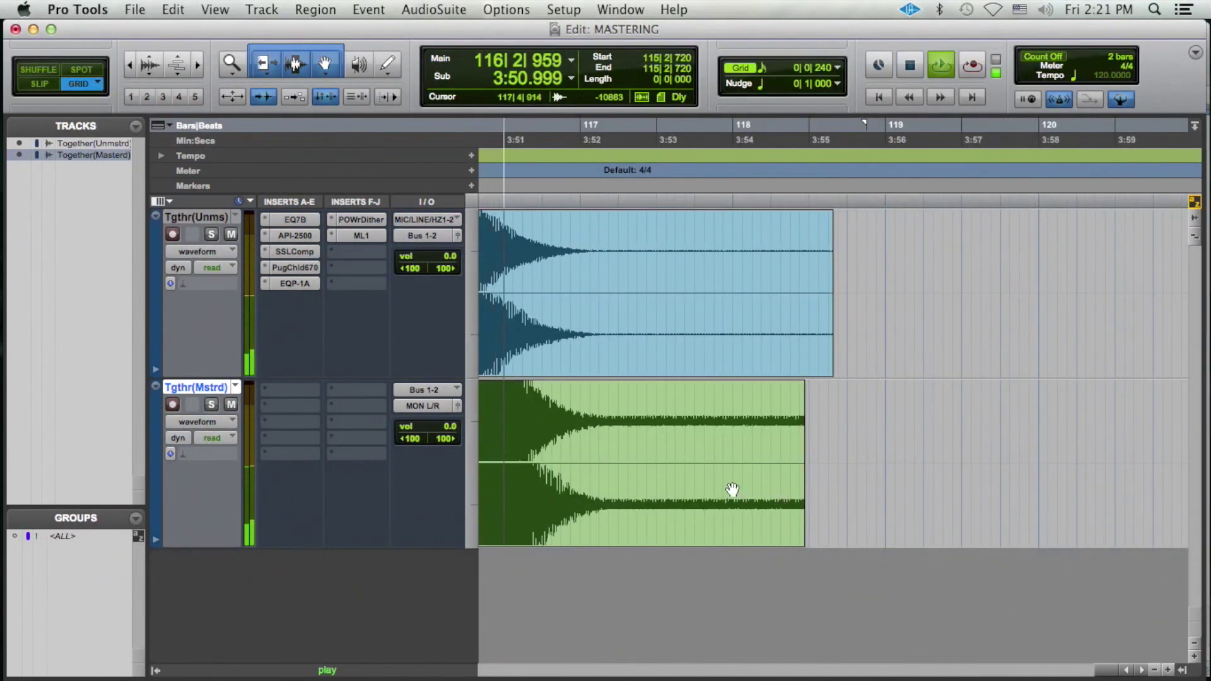
scroll(725, 489, left, 4)
scroll(820, 470, right, 2)
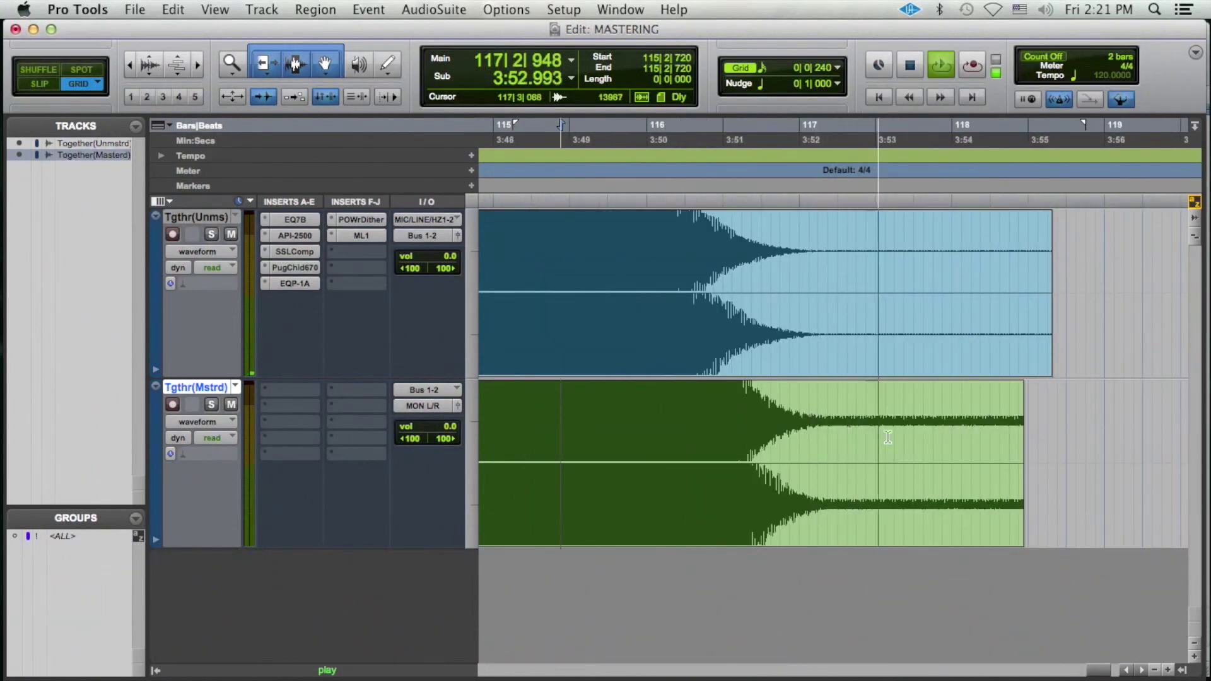
key(space)
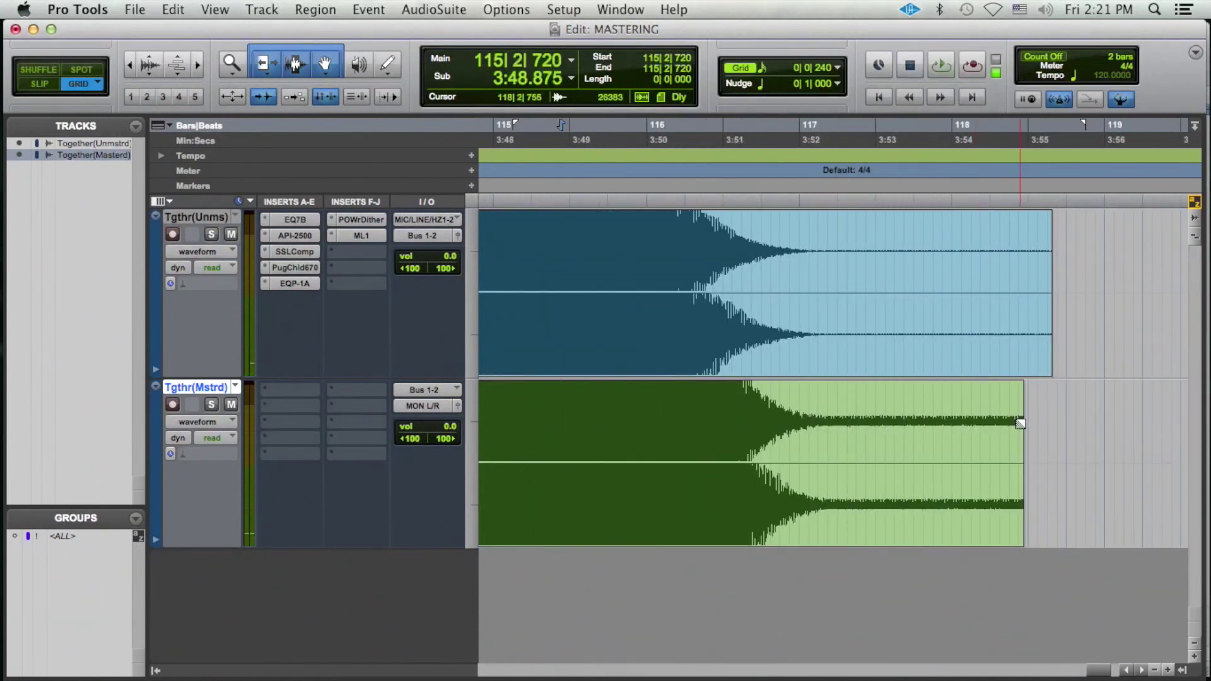
Step: Trim the end of the mastered region to 118|1|000 and add a fade-out starting at 116|3|480
drag(1017, 438, 948, 436)
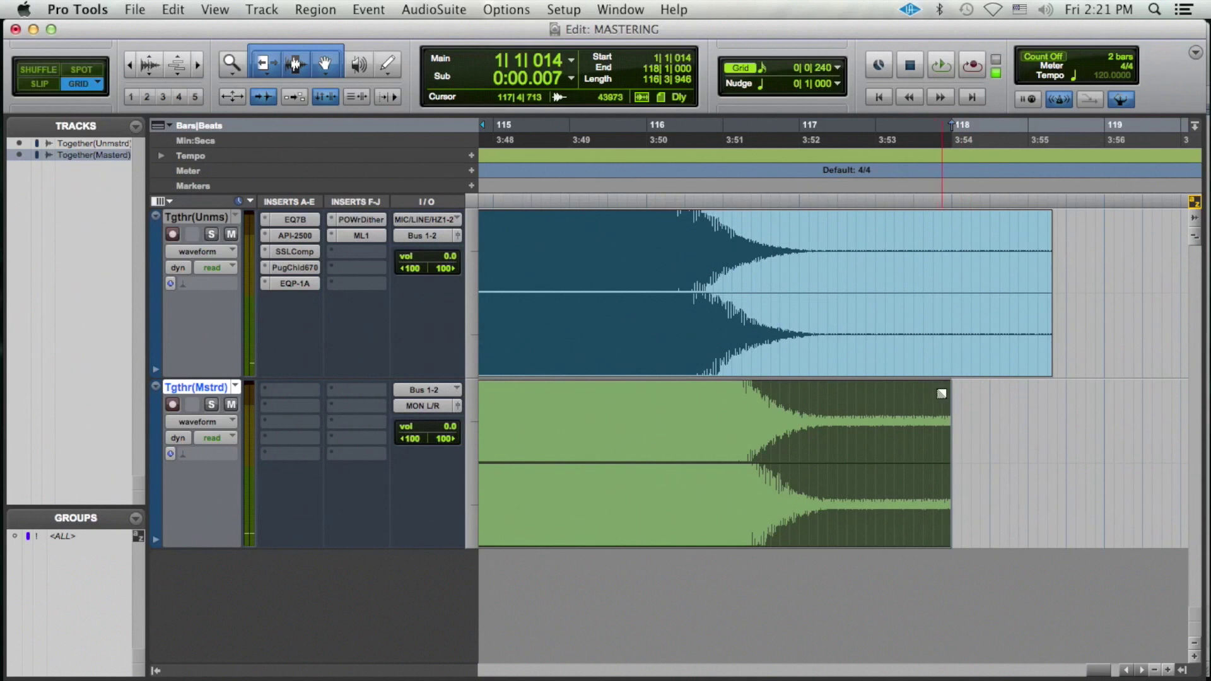
drag(943, 391, 743, 414)
Step: Extend the selection back to the start of the song and consolidate the mastered region with its fades into one
scroll(681, 522, down, 3)
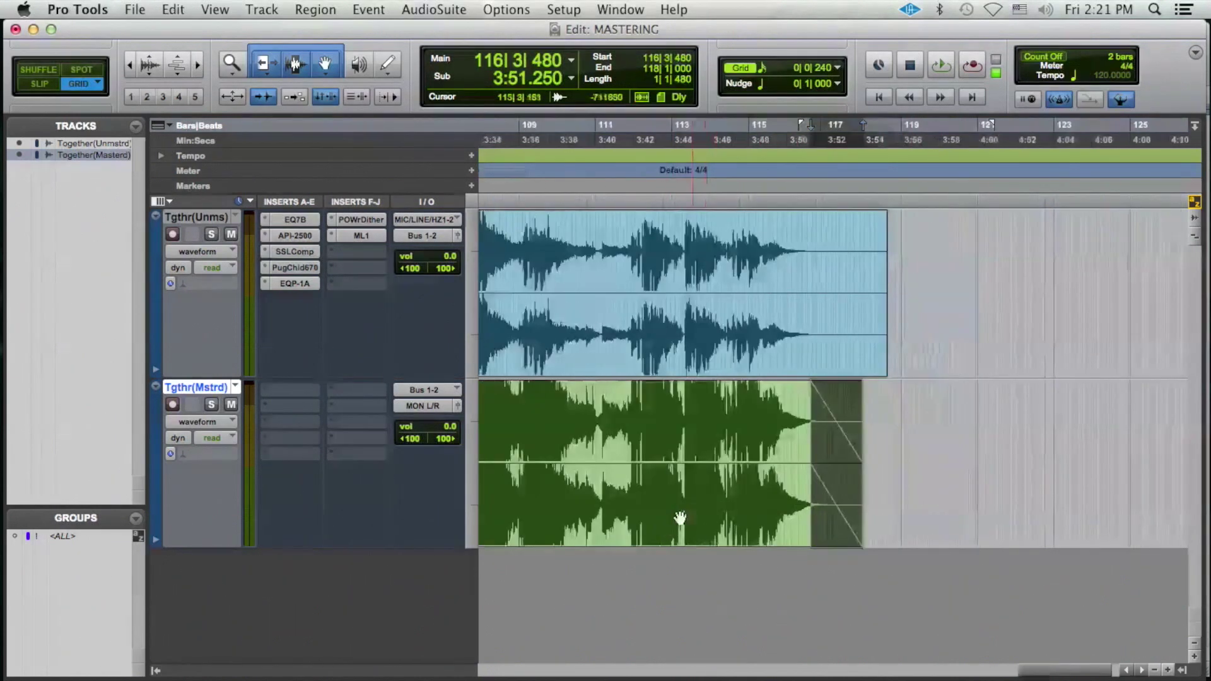
scroll(618, 537, down, 6)
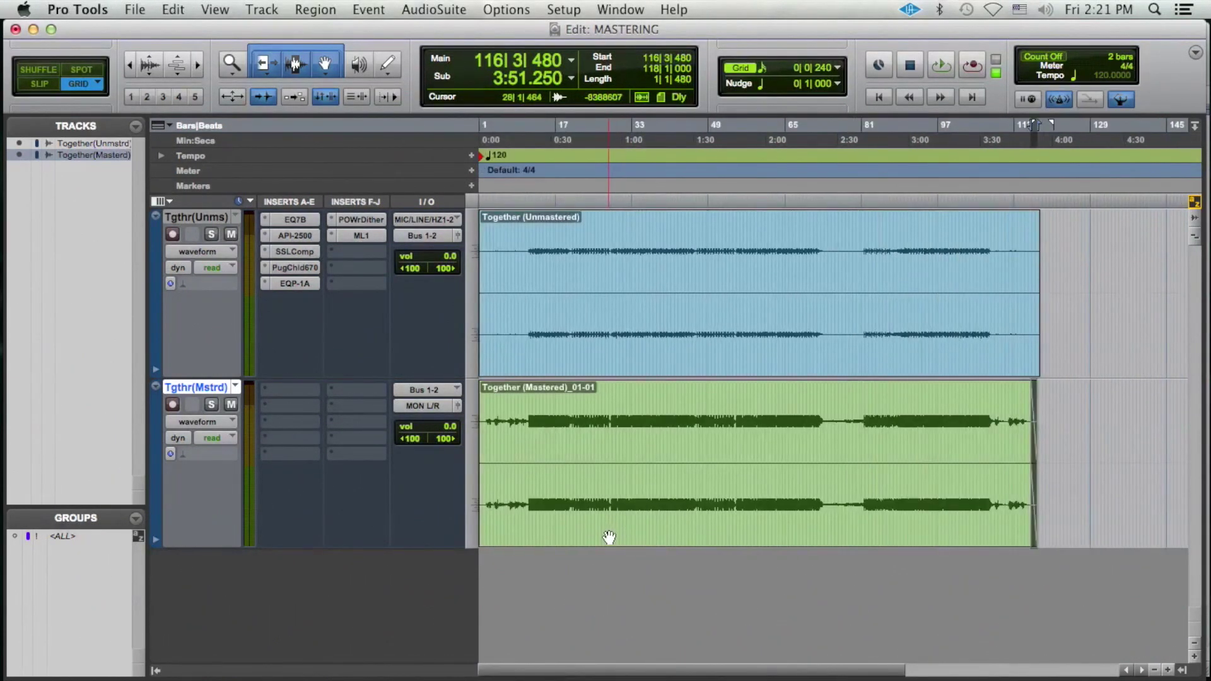
key(shift+Return)
key(alt+shift+3)
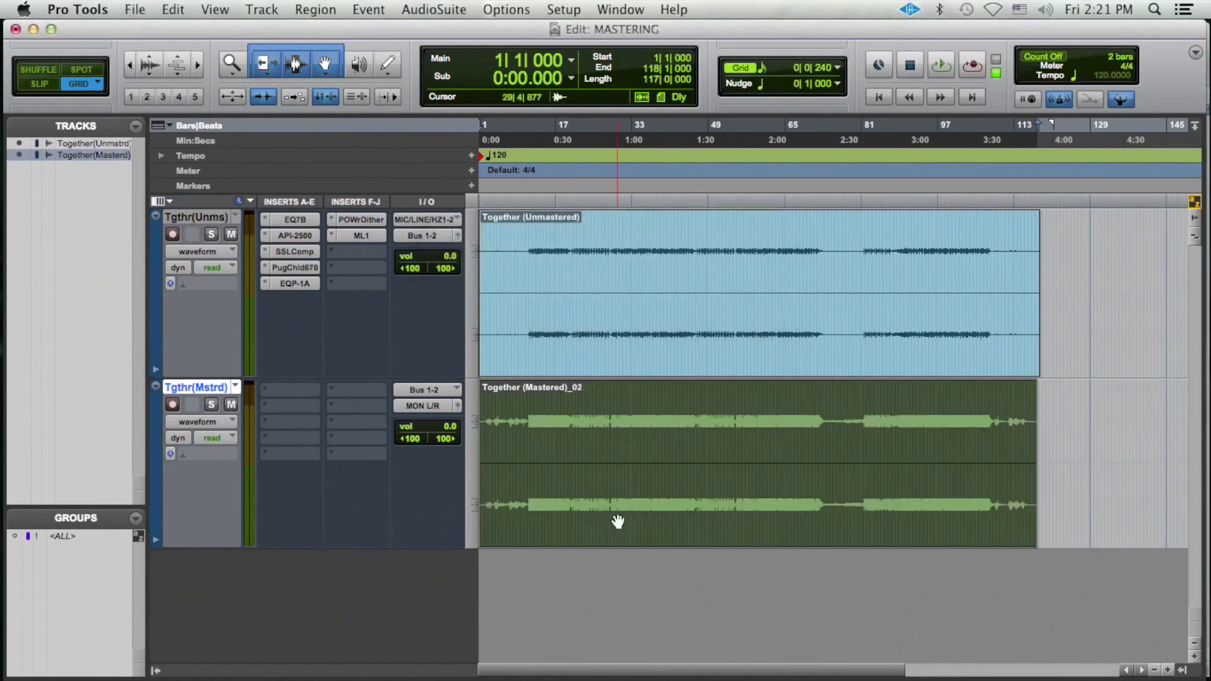
Step: Rename the consolidated region and its disk file as Together (Mastered)
double_click(618, 522)
key(Right)
key(BackSpace)
key(BackSpace)
key(BackSpace)
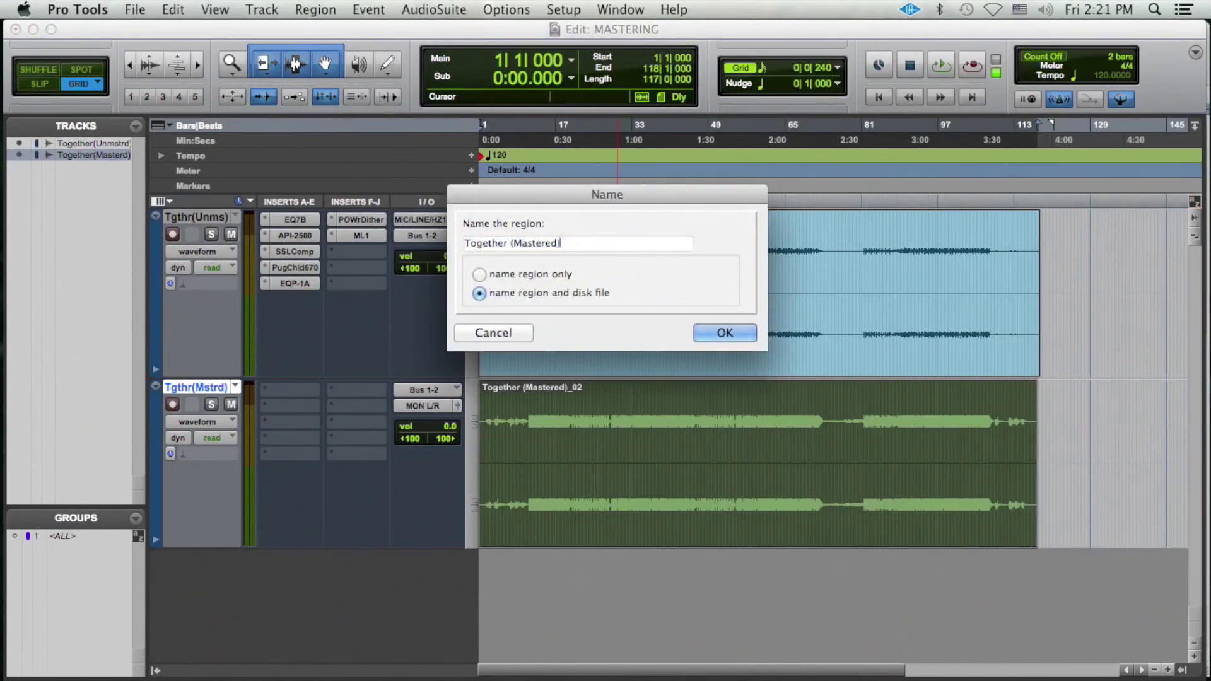
key(Return)
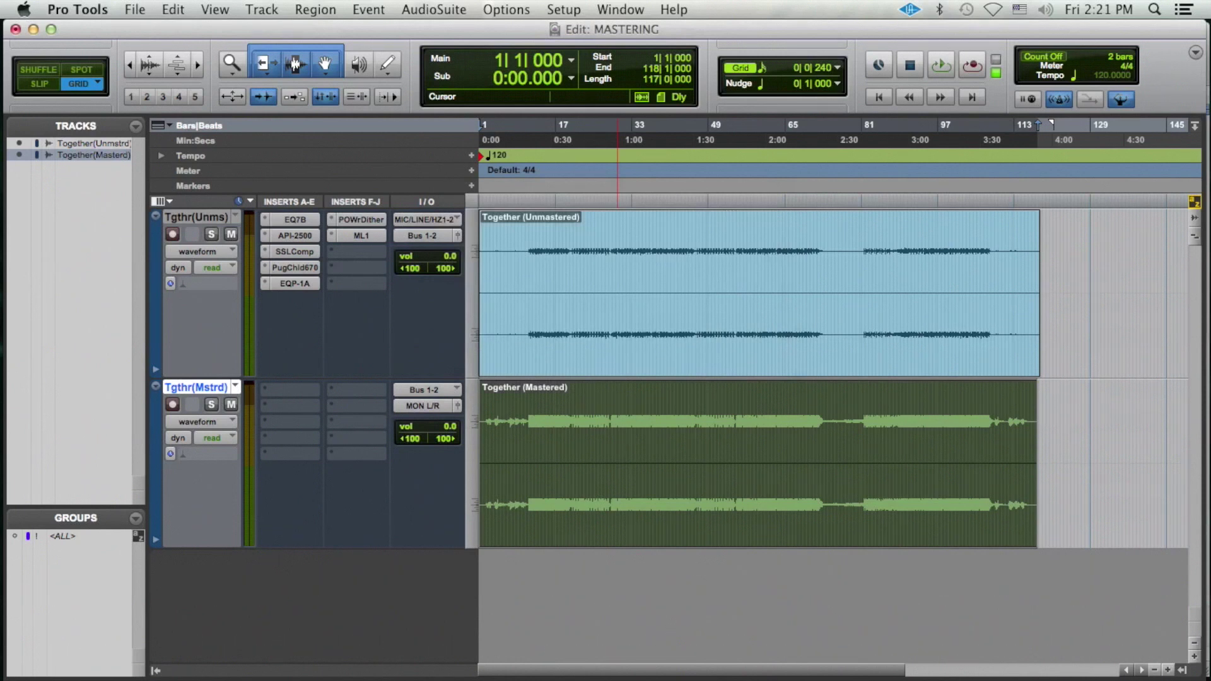
Step: Switch to the Word document and add the heading EXPORTAR AUDIO with the lines SHIFT, COMMAND and K below it
key(super+Tab)
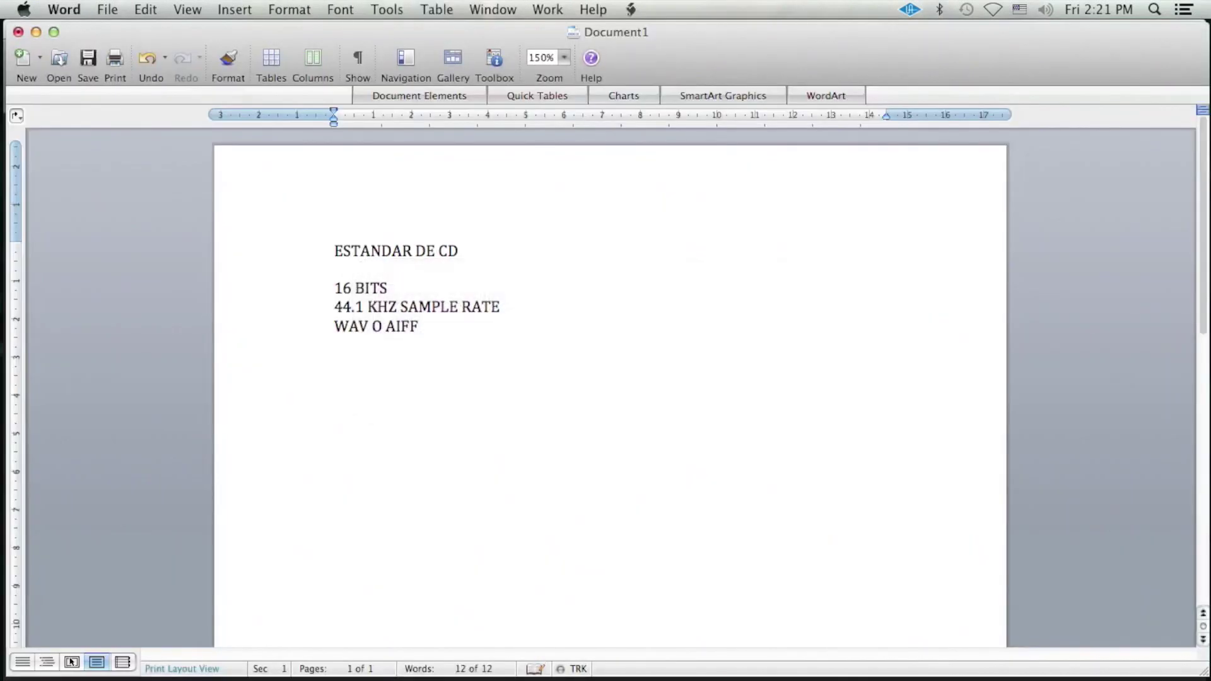
text(PORTAR AUDIO  )
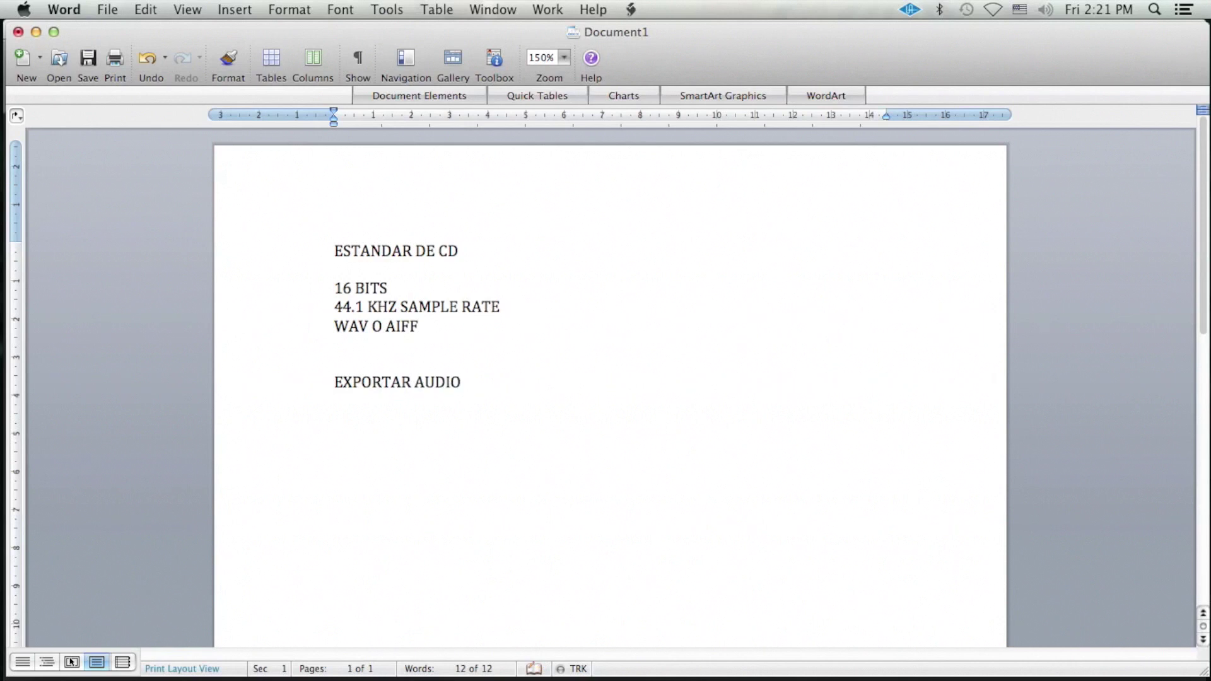
text(SHIFT)
key(Return)
text(COMMAND)
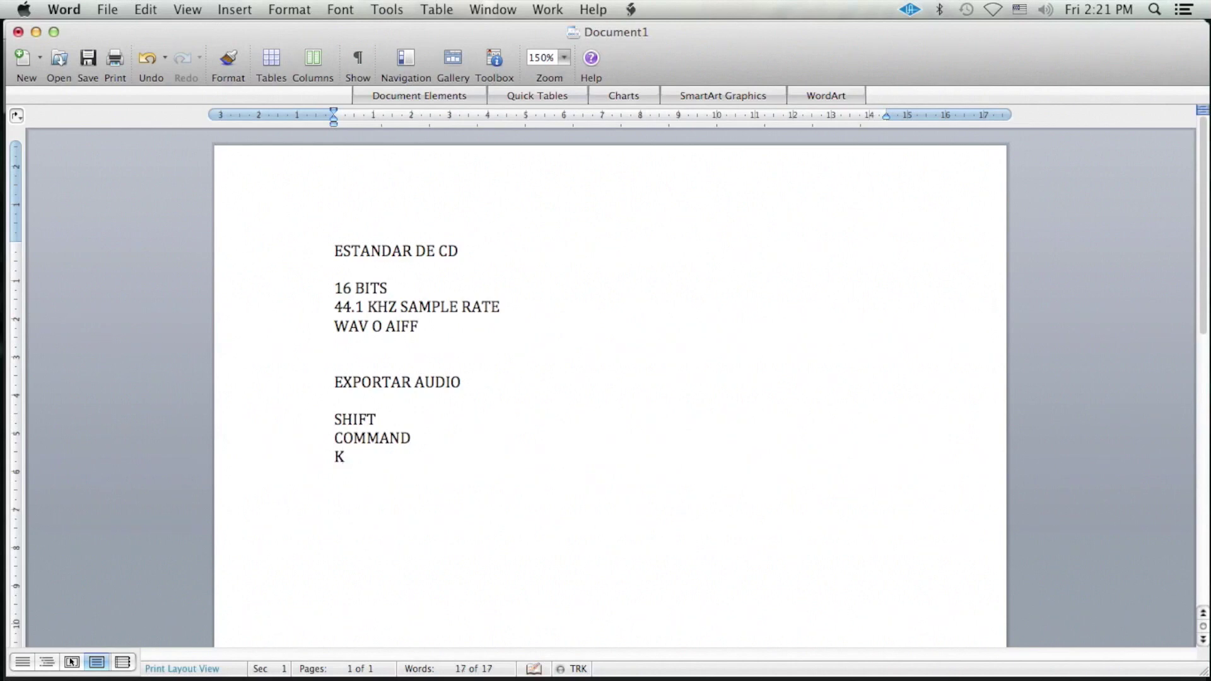
Step: Return to Pro Tools and set up the selected region's export as an interleaved WAV file at 16 bits and 44.1 kHz
key(super+Tab)
key(shift+super+k)
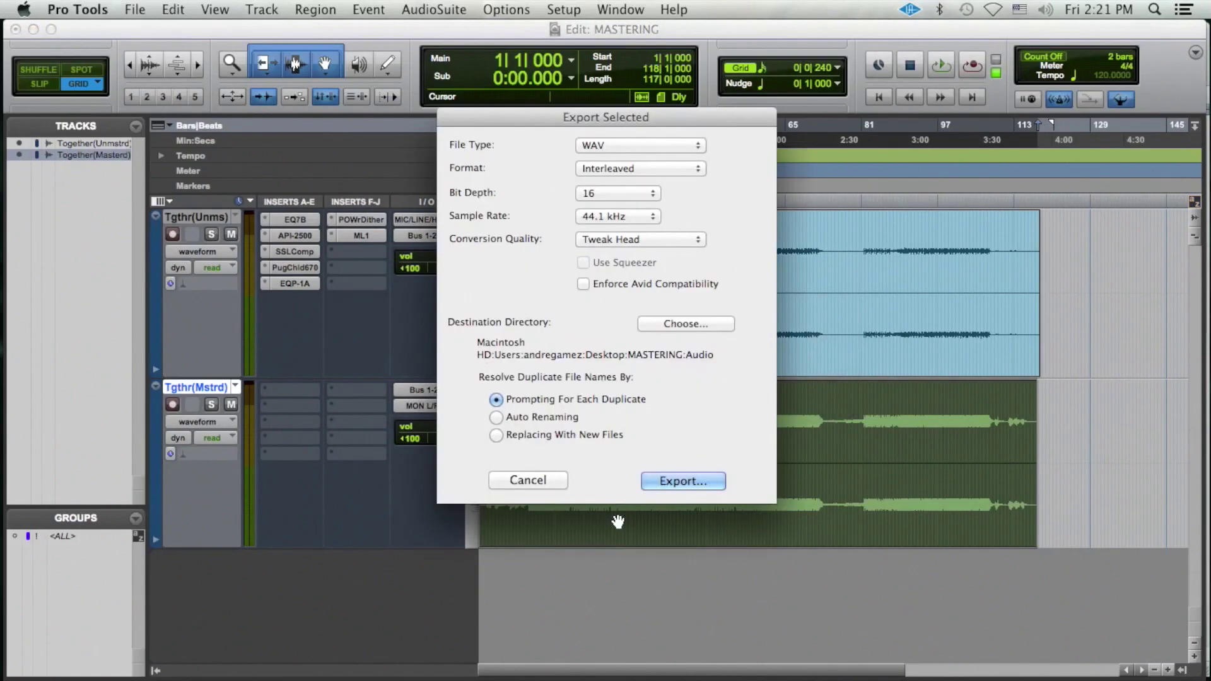
click(596, 142)
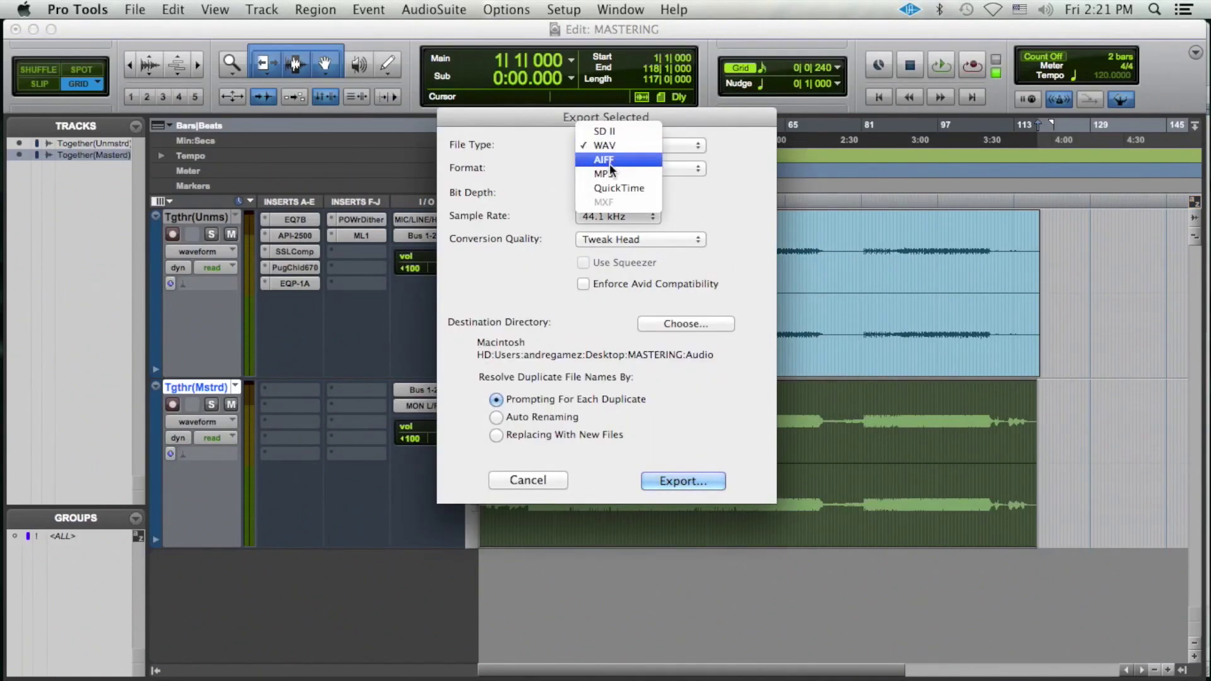
click(616, 146)
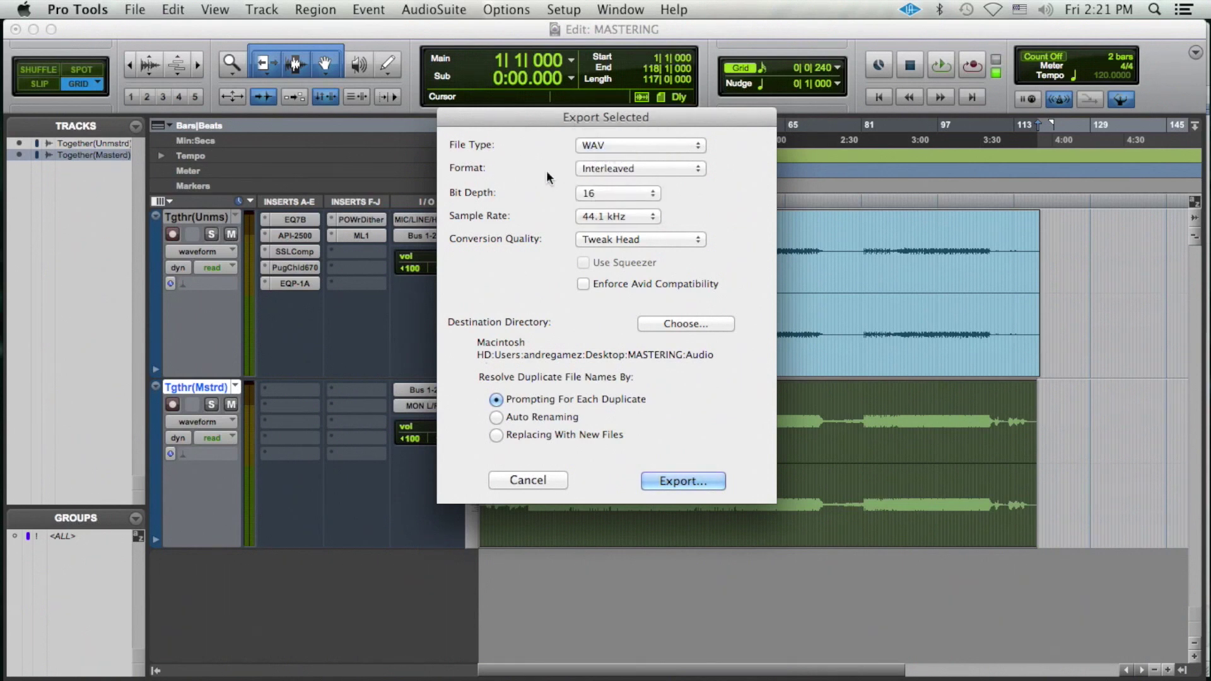
click(604, 169)
click(622, 167)
click(611, 194)
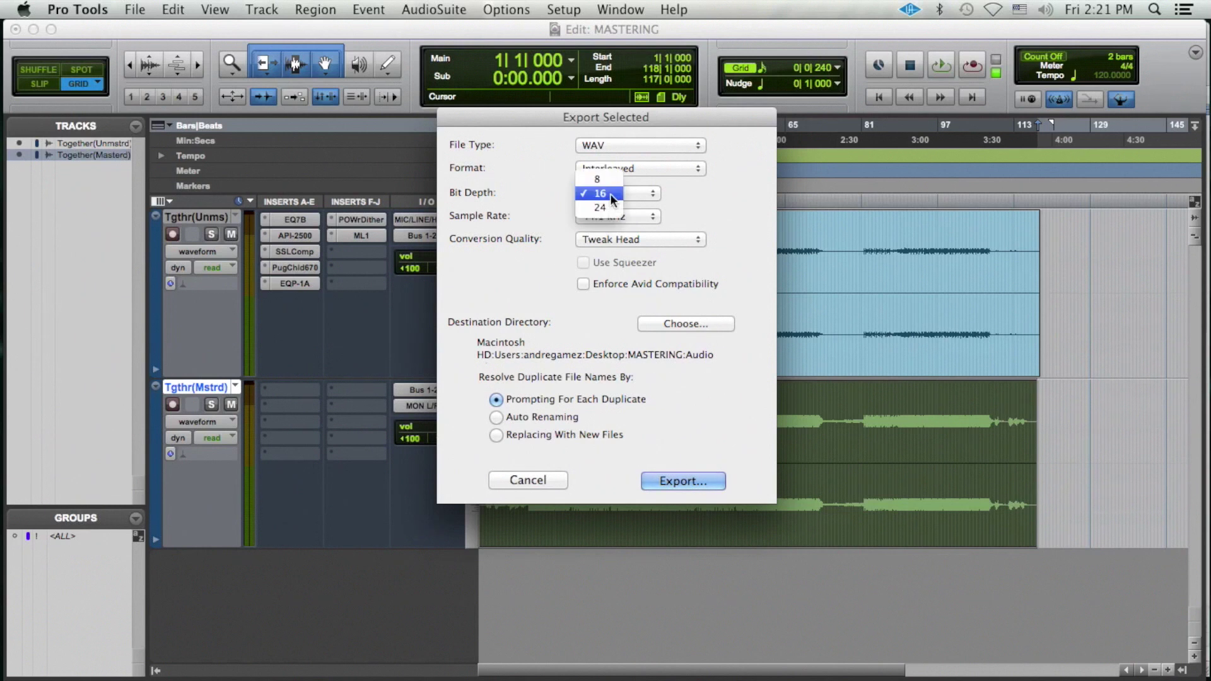
click(611, 194)
click(611, 216)
click(609, 216)
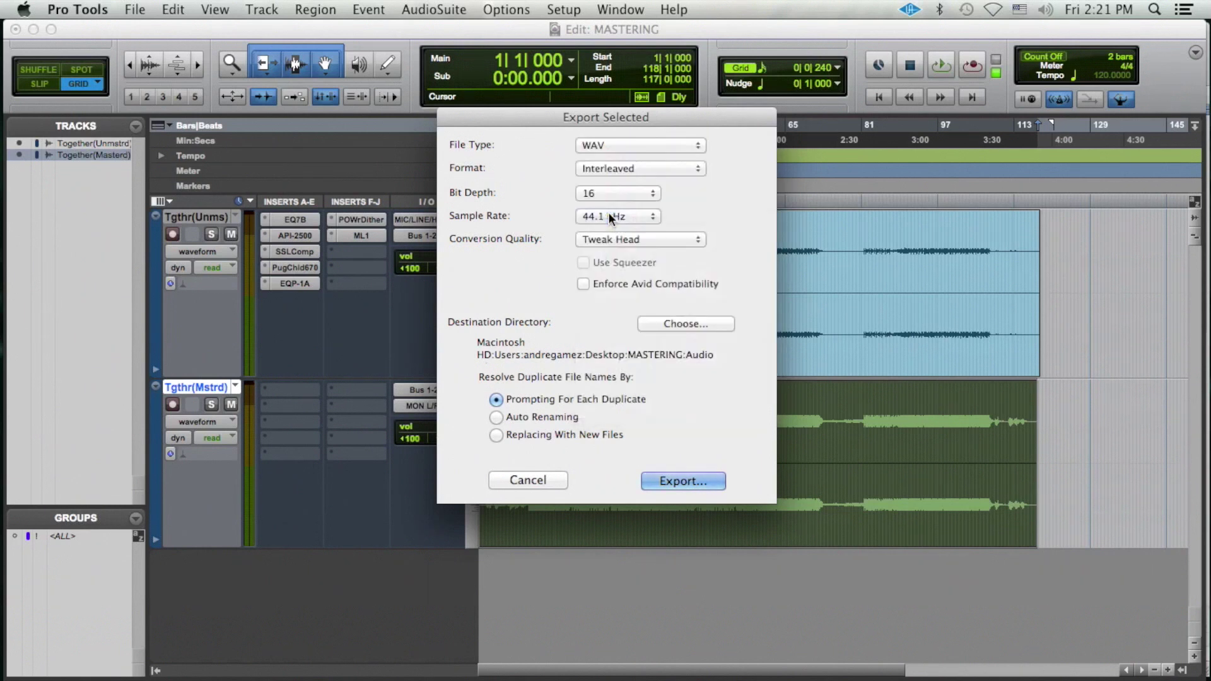
Step: Choose the Desktop as the export destination and export the mastered region
click(678, 329)
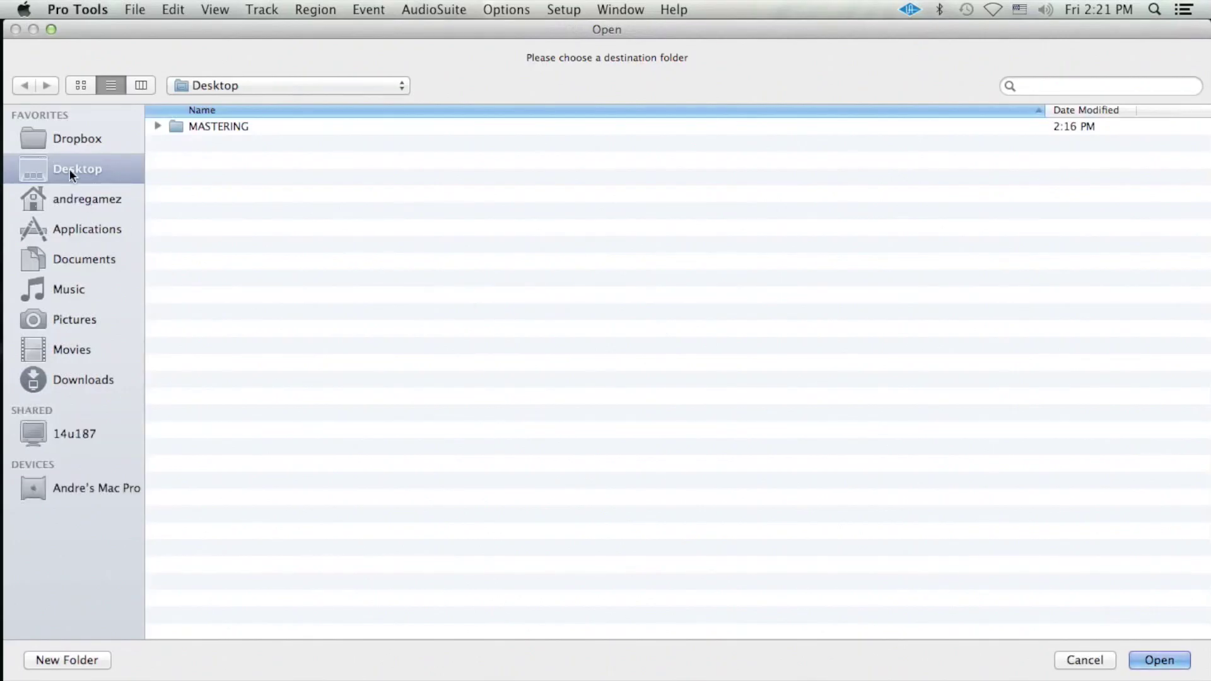
key(Return)
click(668, 479)
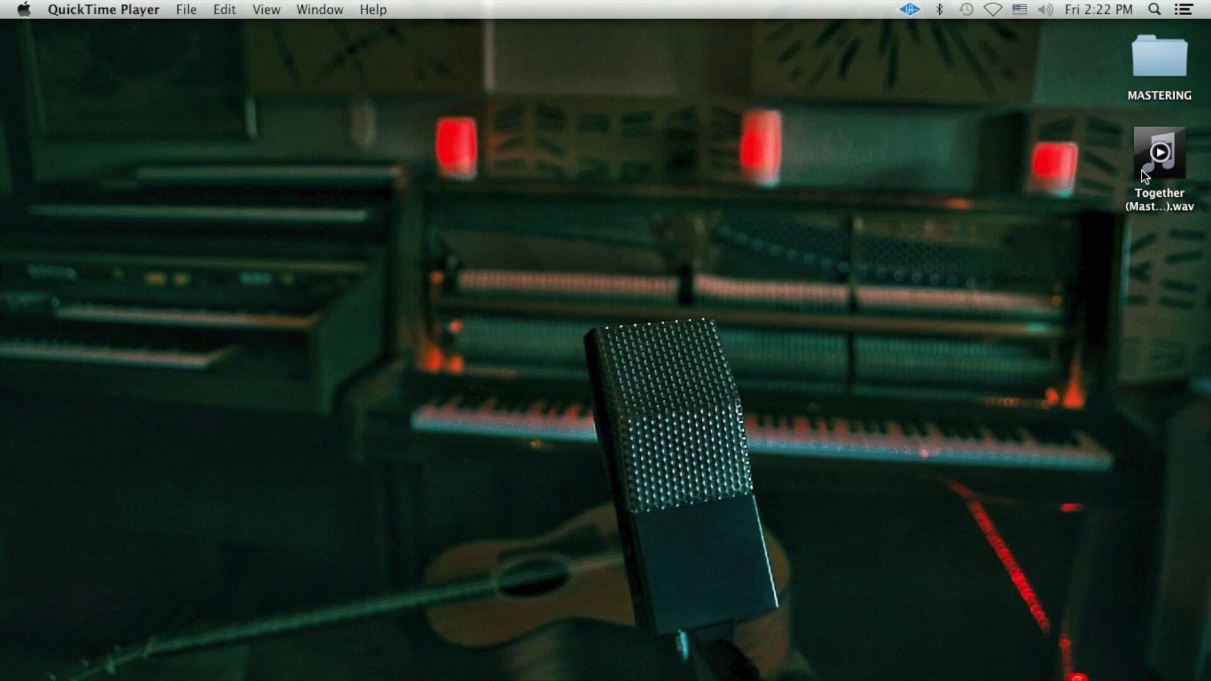
Step: In the Finder, preview the exported Together (Mastered).wav on the desktop and skip close to its end, at about 3:40
click(1142, 169)
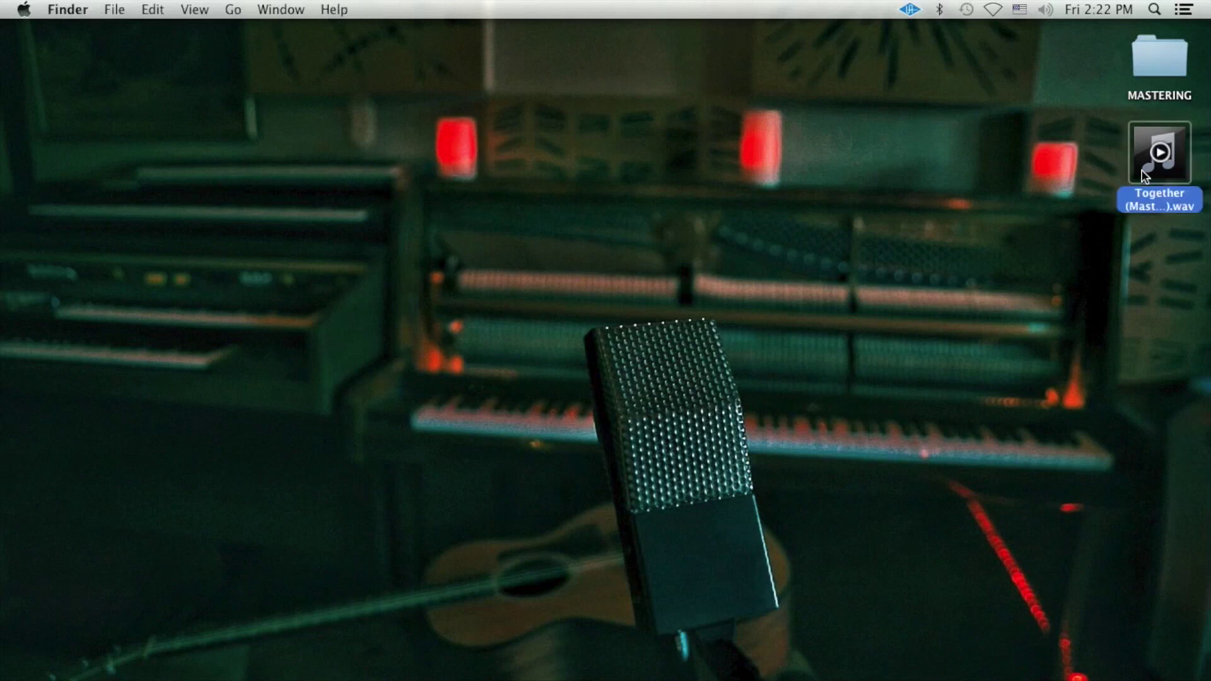
key(space)
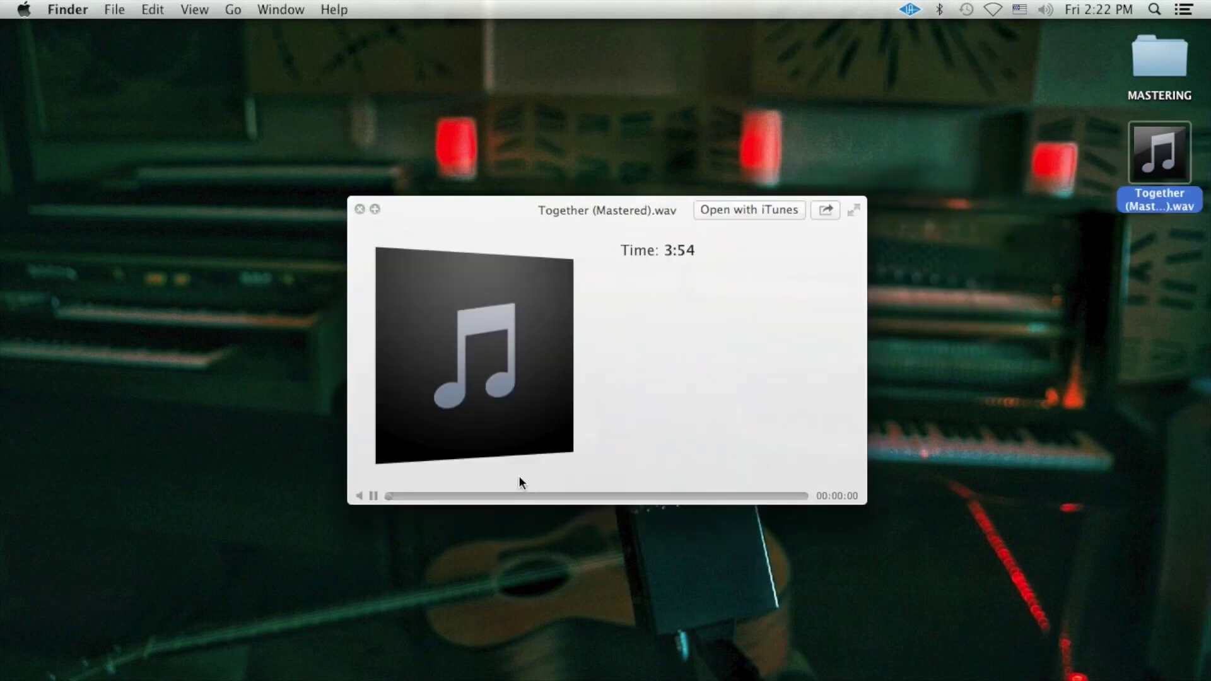
click(782, 497)
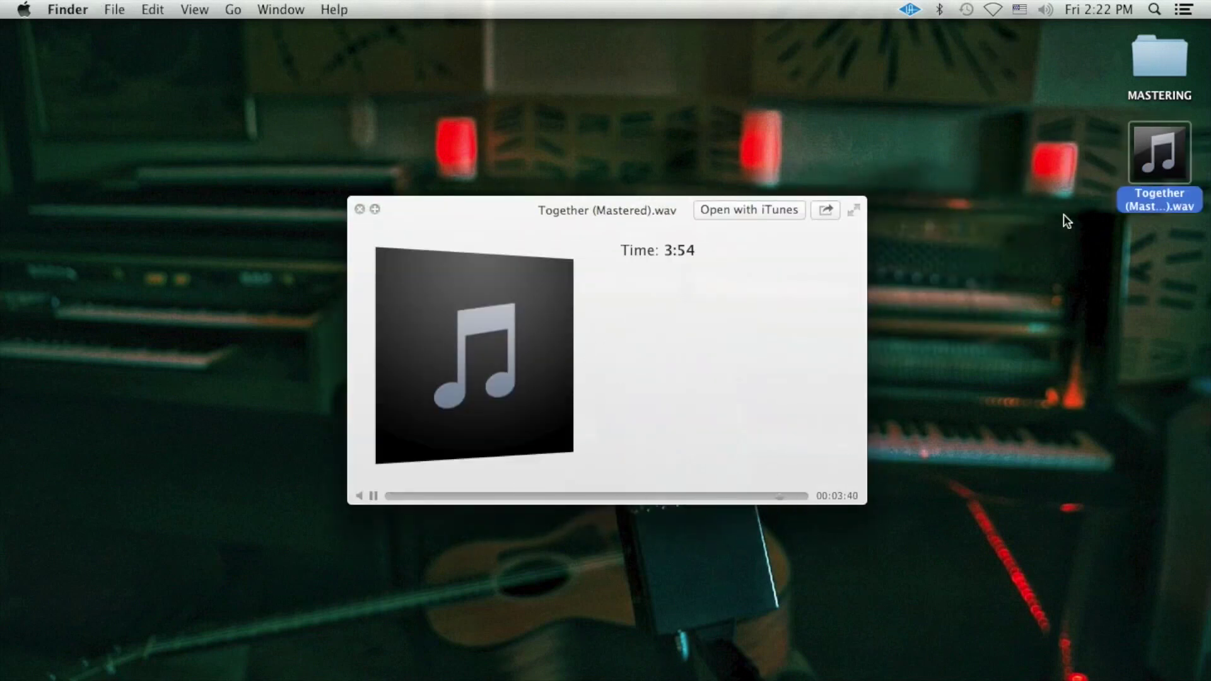